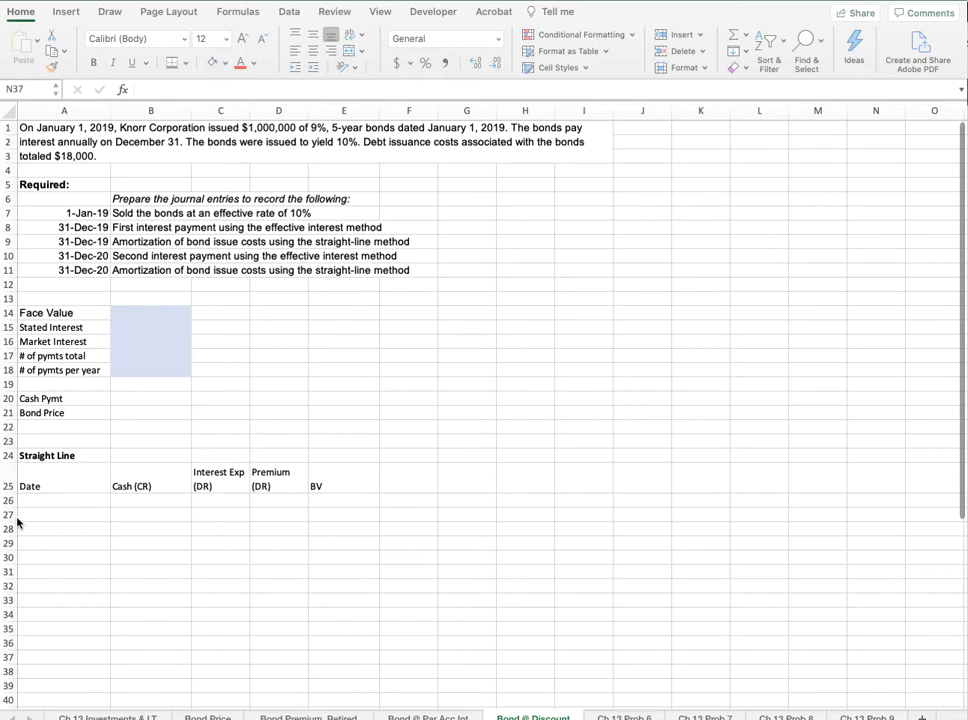
# Step: Clear the Straight Line heading from cell A24
pyautogui.click(53, 455)
pyautogui.doubleClick(53, 455)
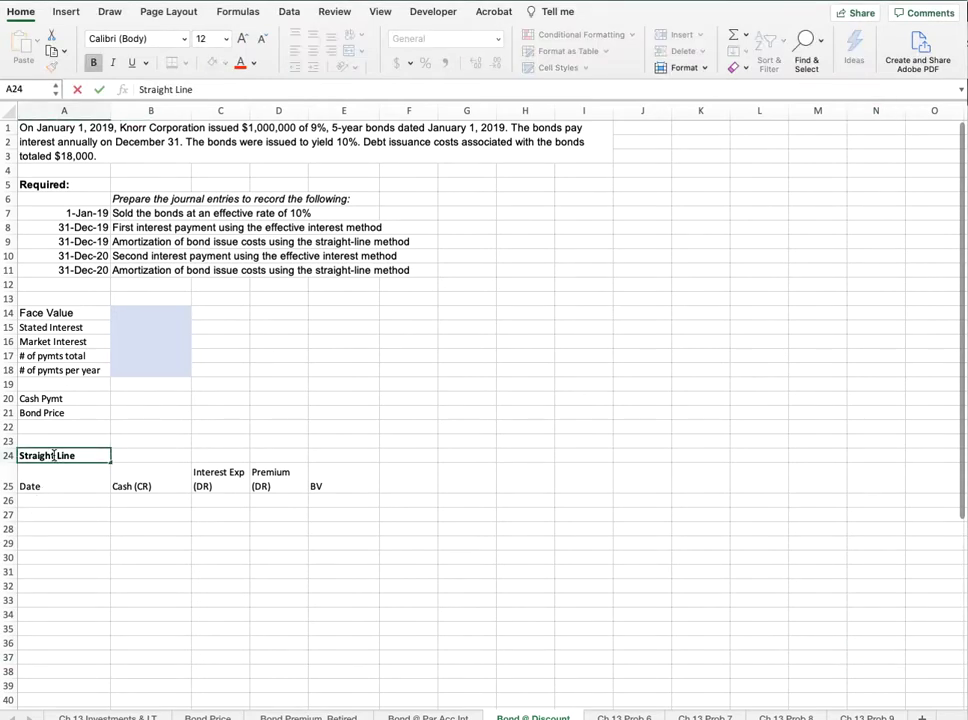
pyautogui.press('Delete')
pyautogui.press('Return')
pyautogui.click(53, 455)
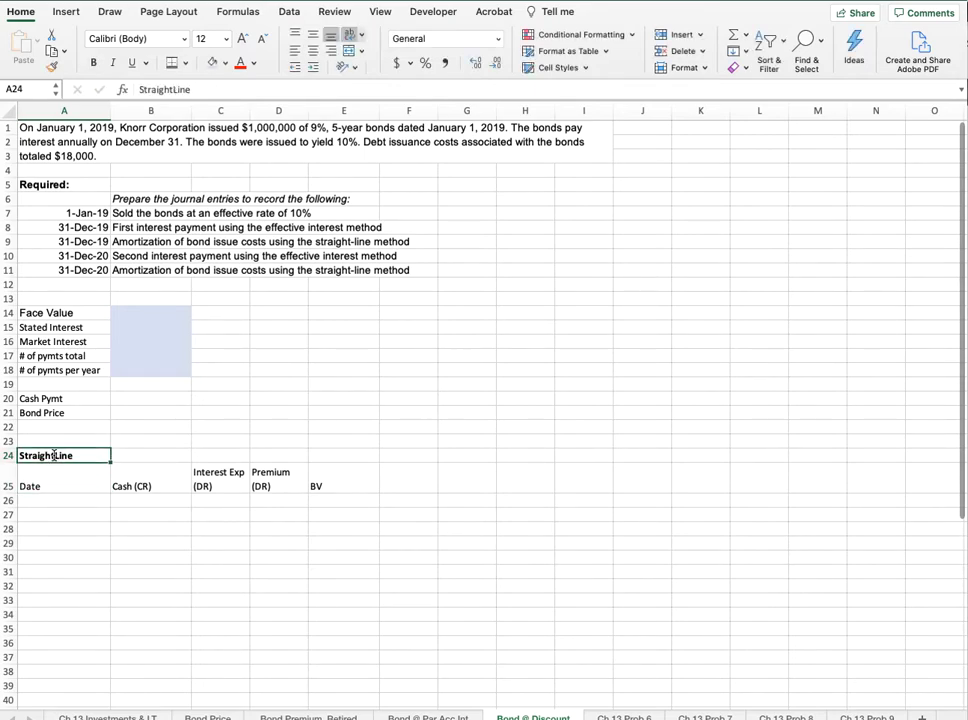
pyautogui.press('Delete')
# Step: Enter the 1,000,000 face value in B14 with Comma Style and no decimals
pyautogui.press('Right')
pyautogui.press('Up')
pyautogui.press('Up')
pyautogui.press('Up')
pyautogui.press('Up')
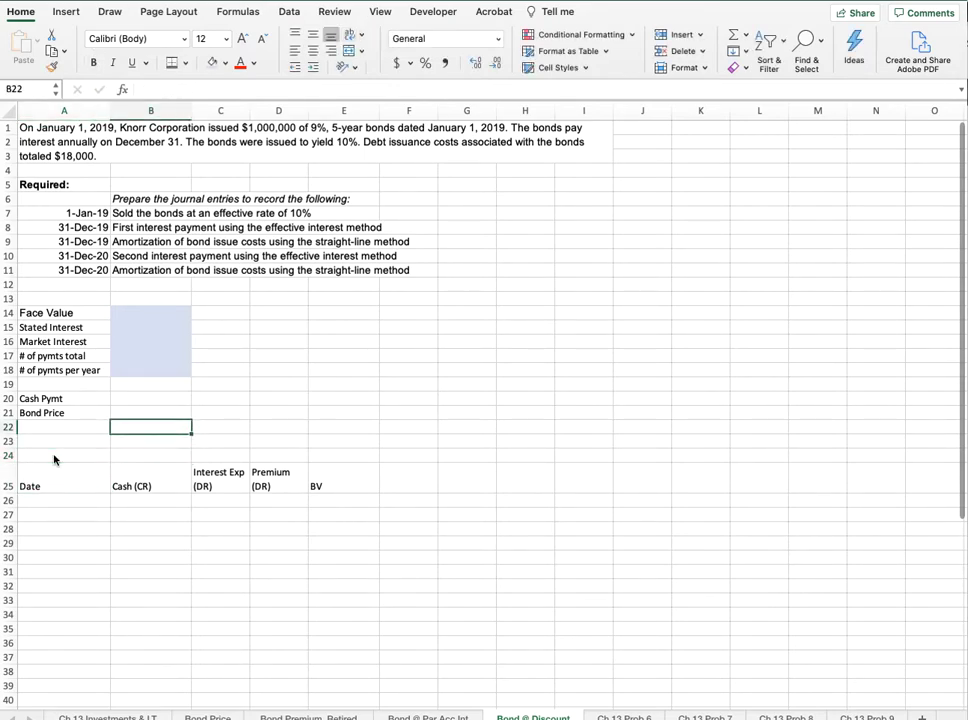
pyautogui.press('Down')
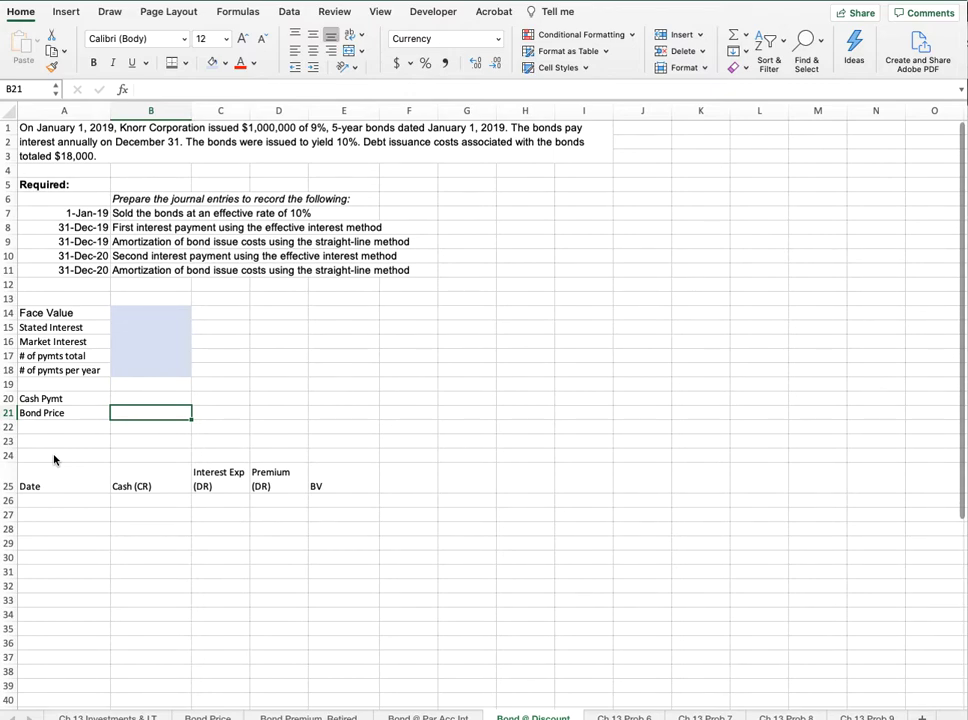
pyautogui.press('Up')
pyautogui.press('Up')
pyautogui.press('Up')
pyautogui.press('Up')
pyautogui.press('Up')
pyautogui.press('Up')
pyautogui.press('Up')
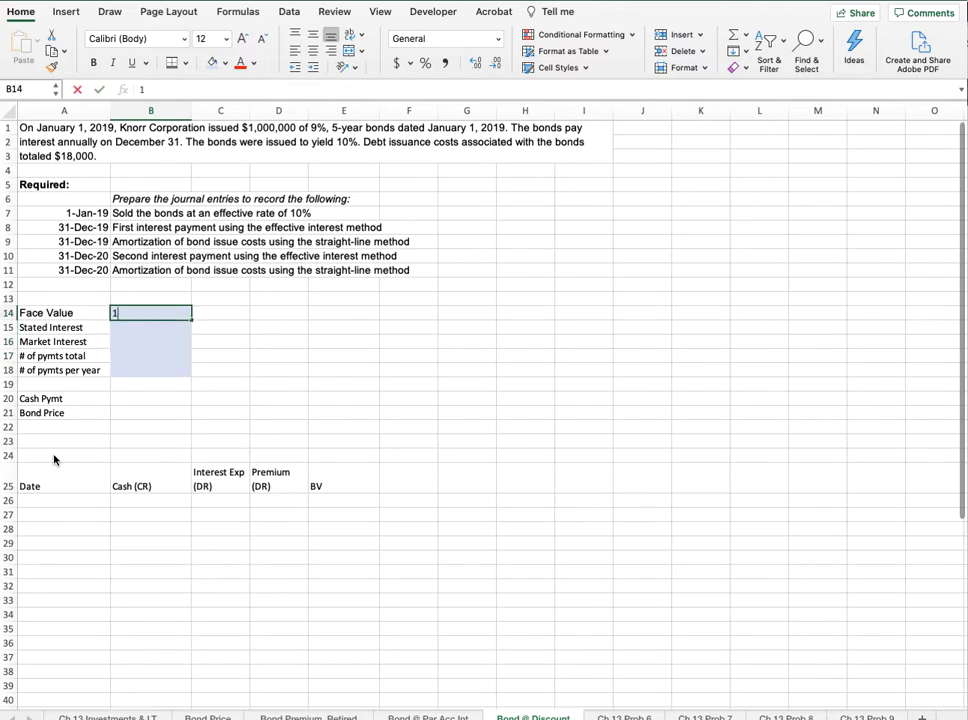
pyautogui.write('1000')
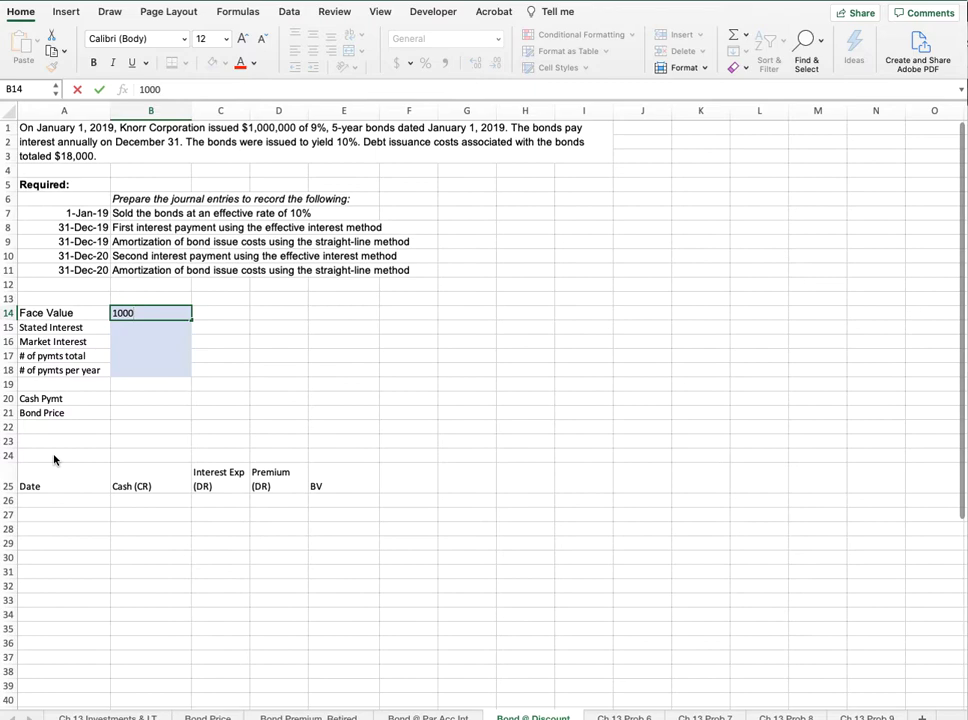
pyautogui.write('000')
pyautogui.press('Return')
pyautogui.press('Up')
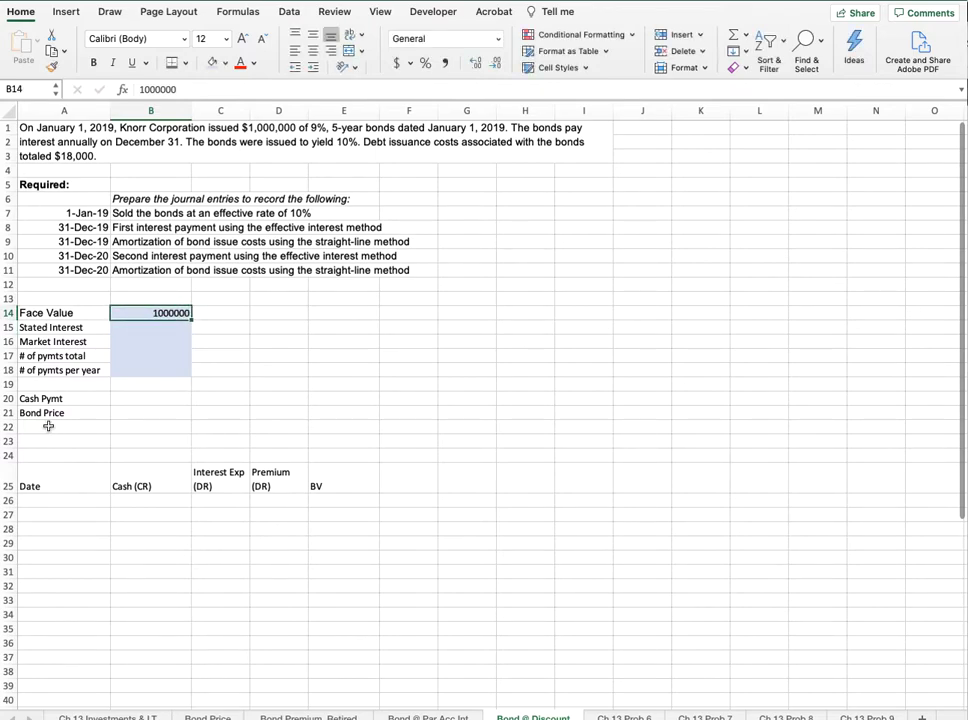
pyautogui.click(447, 64)
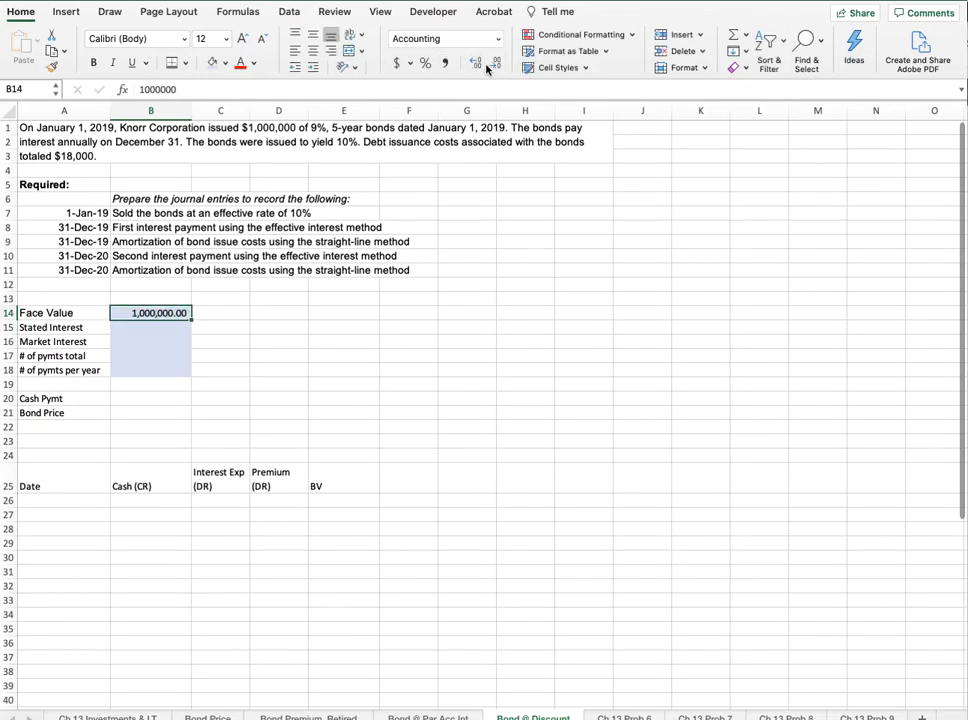
pyautogui.click(494, 63)
pyautogui.click(494, 63)
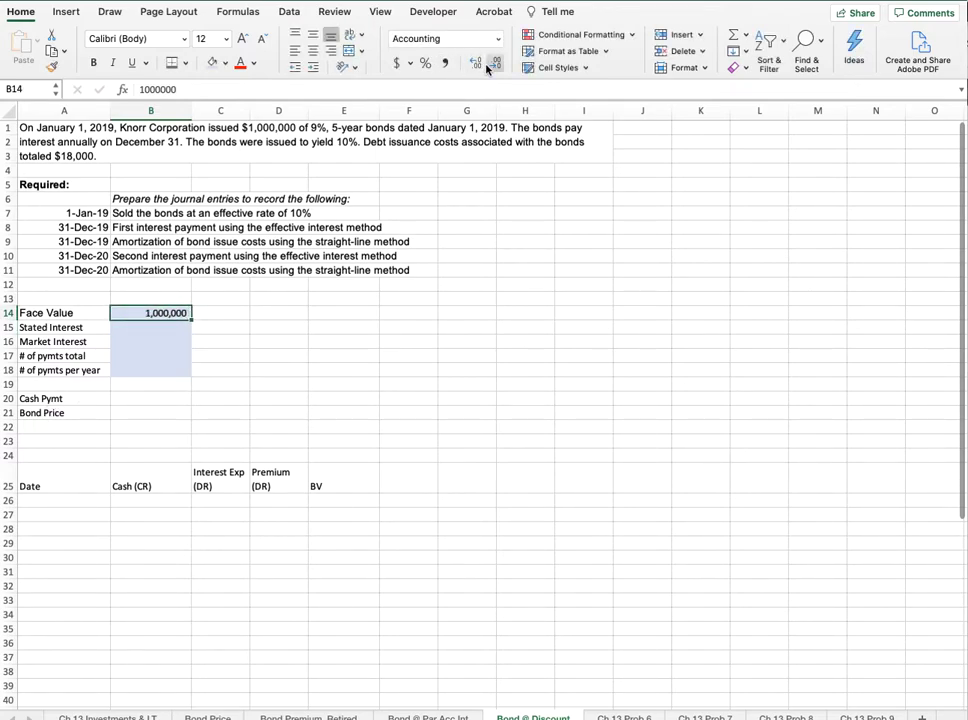
# Step: Enter 9% stated interest, 10% market interest, 5 total payments and 1 payment per year
pyautogui.click(151, 329)
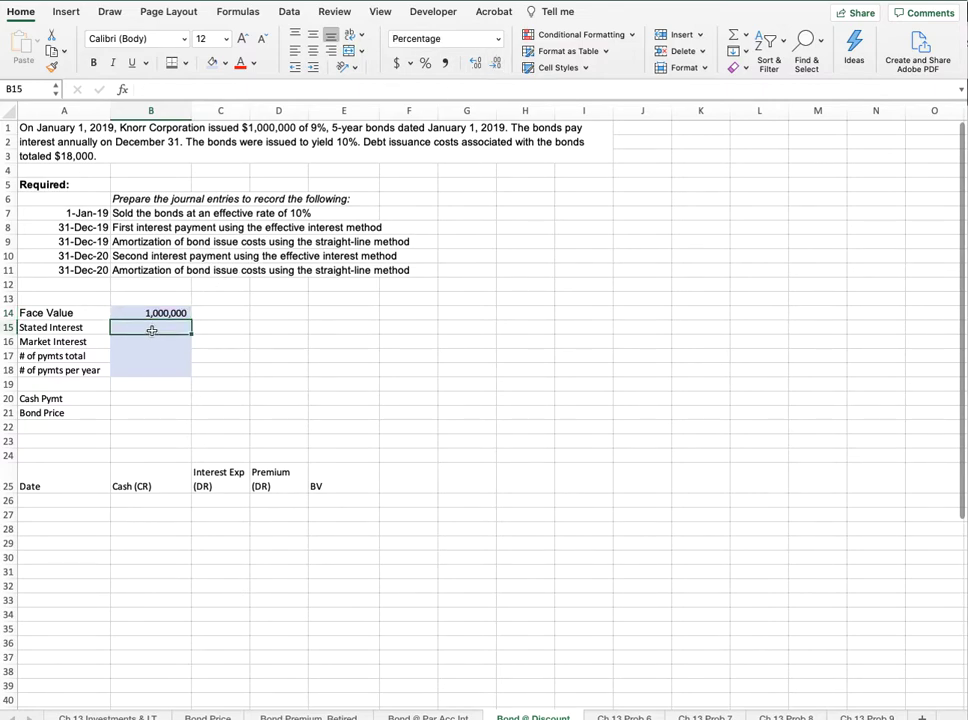
pyautogui.write('9')
pyautogui.press('Return')
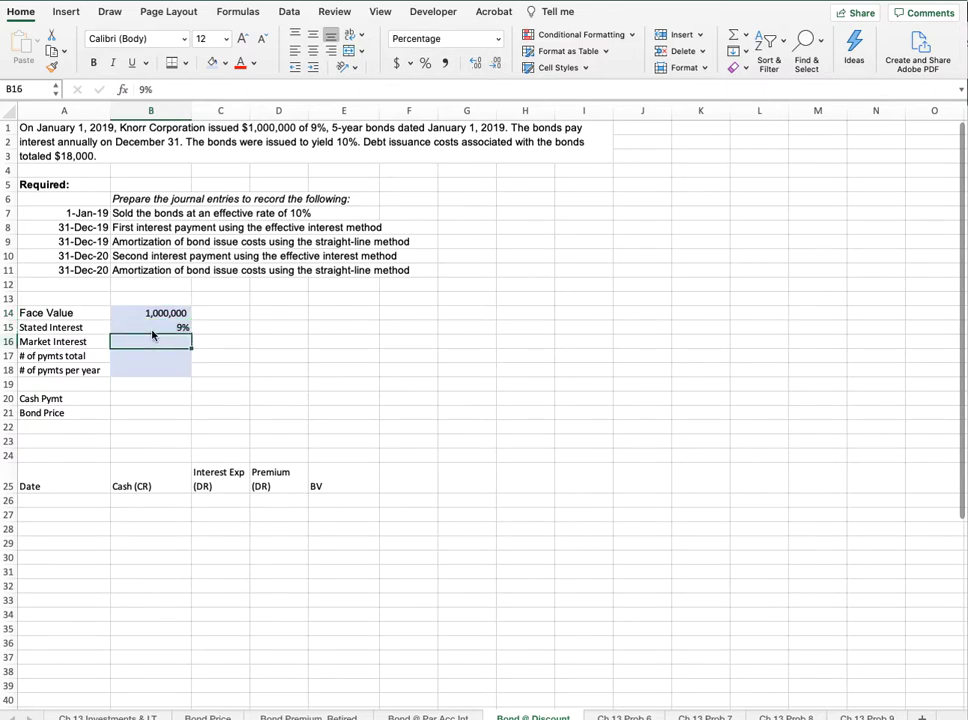
pyautogui.write('10')
pyautogui.press('Return')
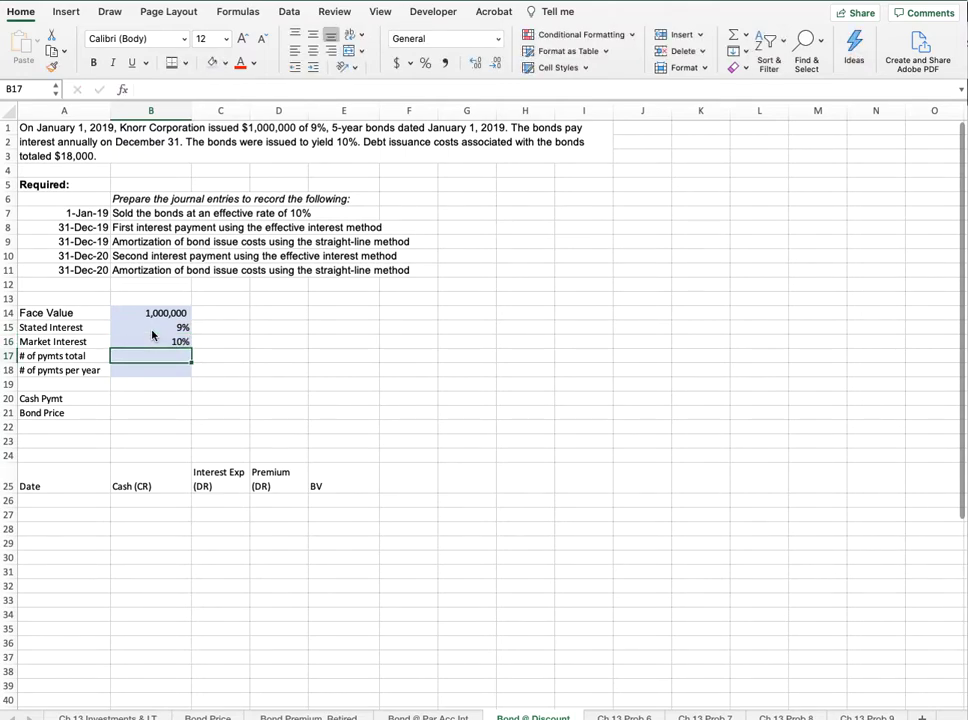
pyautogui.write('5')
pyautogui.press('Return')
pyautogui.write('1')
pyautogui.press('Return')
pyautogui.press('Return')
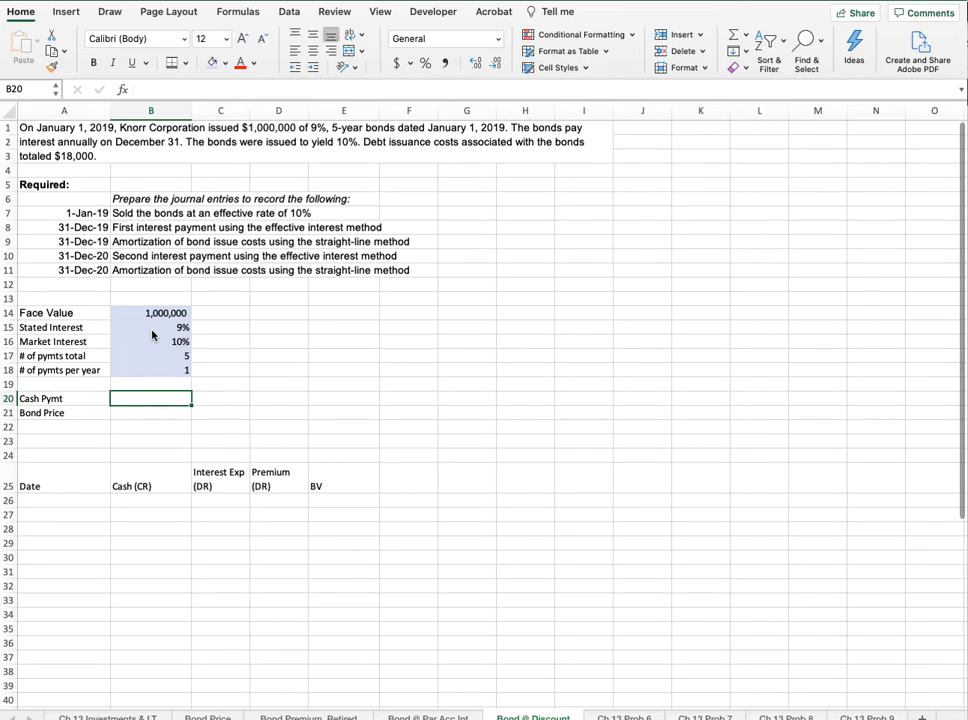
# Step: Enter =B14*B15*(1/B18) in B20 so the cash payment shows 90,000
pyautogui.write('=')
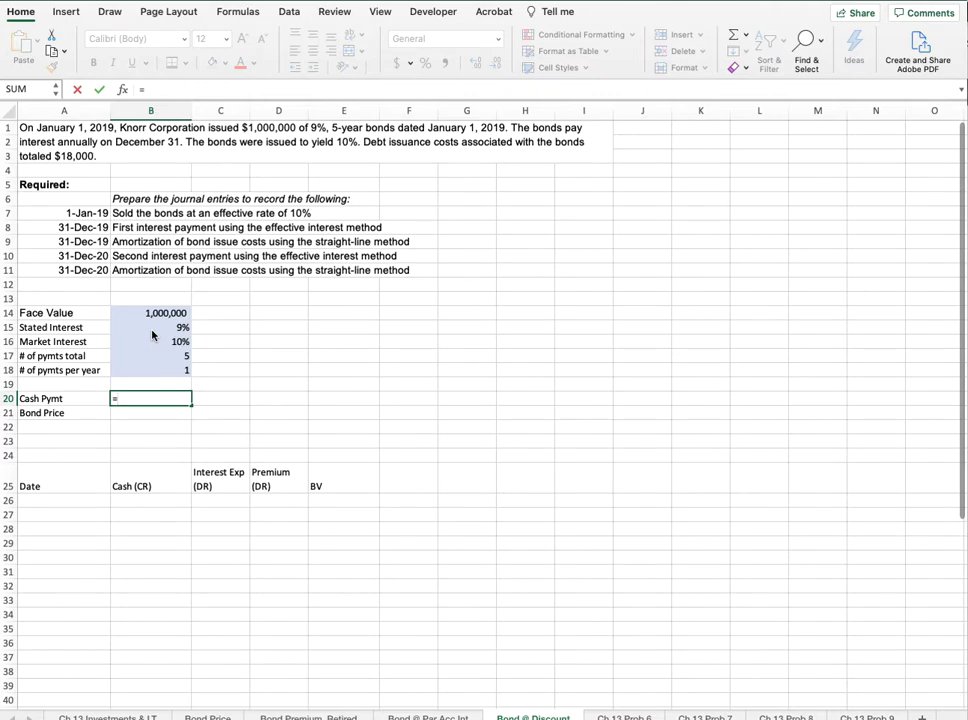
pyautogui.click(176, 316)
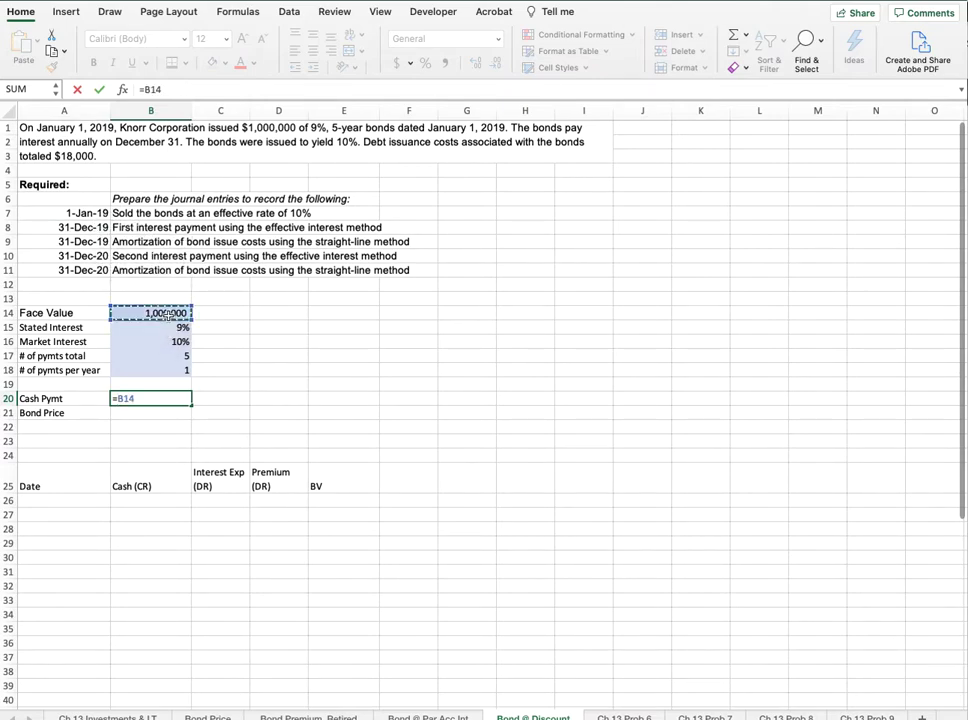
pyautogui.write('*')
pyautogui.click(168, 327)
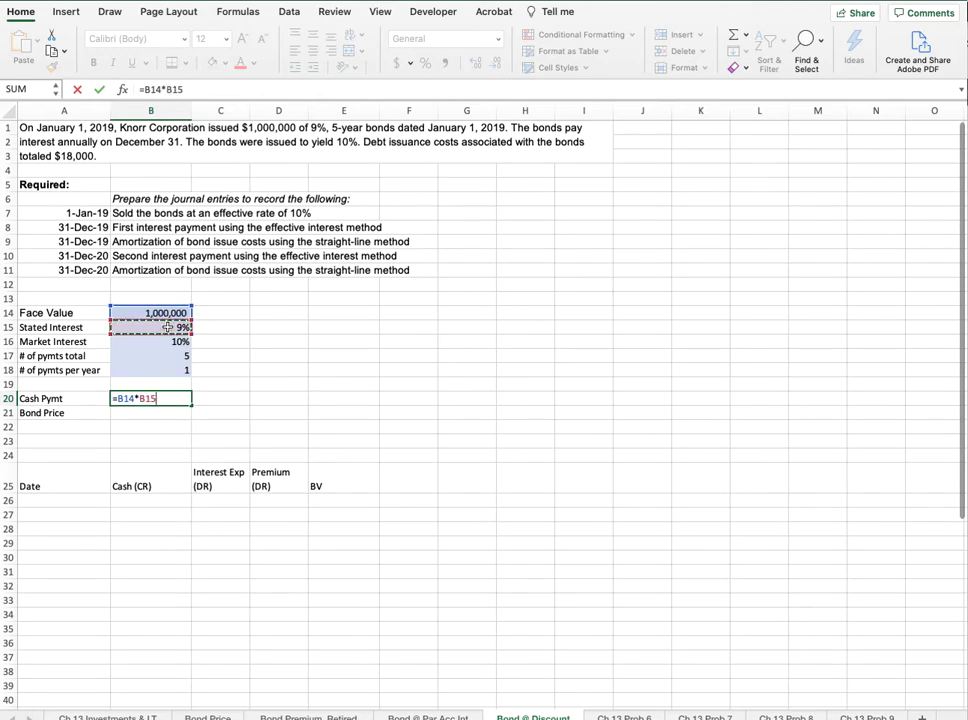
pyautogui.write('*')
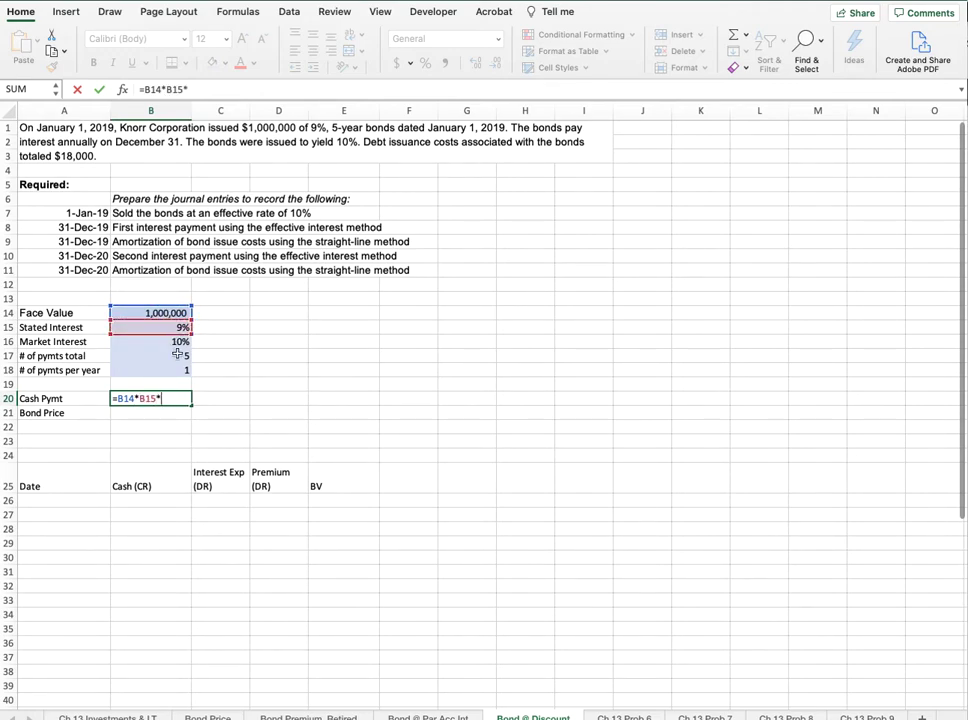
pyautogui.click(180, 369)
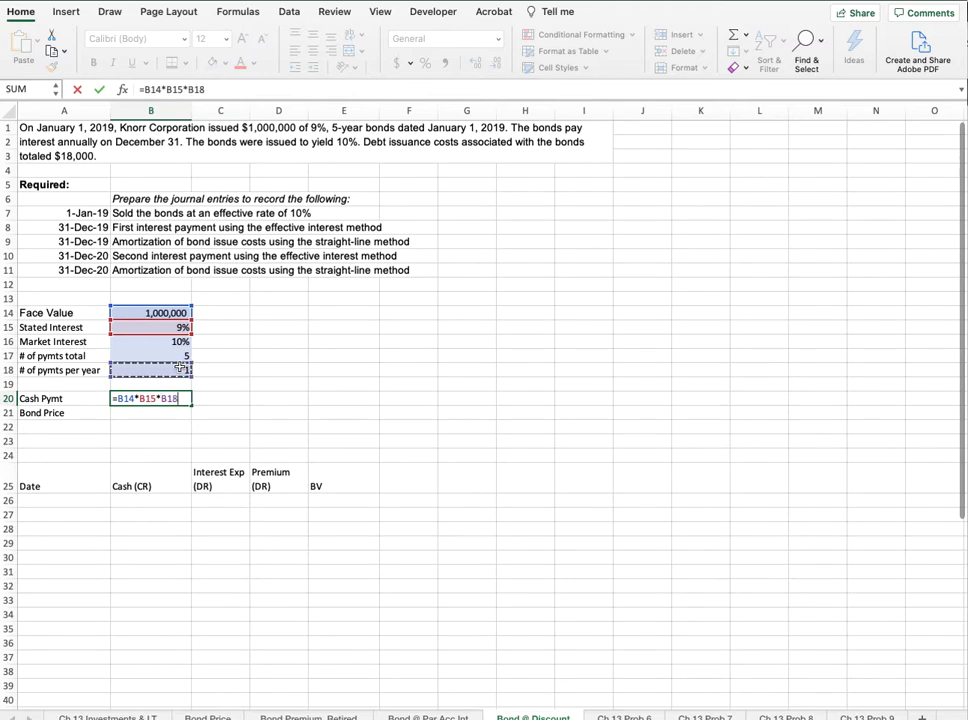
pyautogui.press('BackSpace')
pyautogui.press('BackSpace')
pyautogui.press('BackSpace')
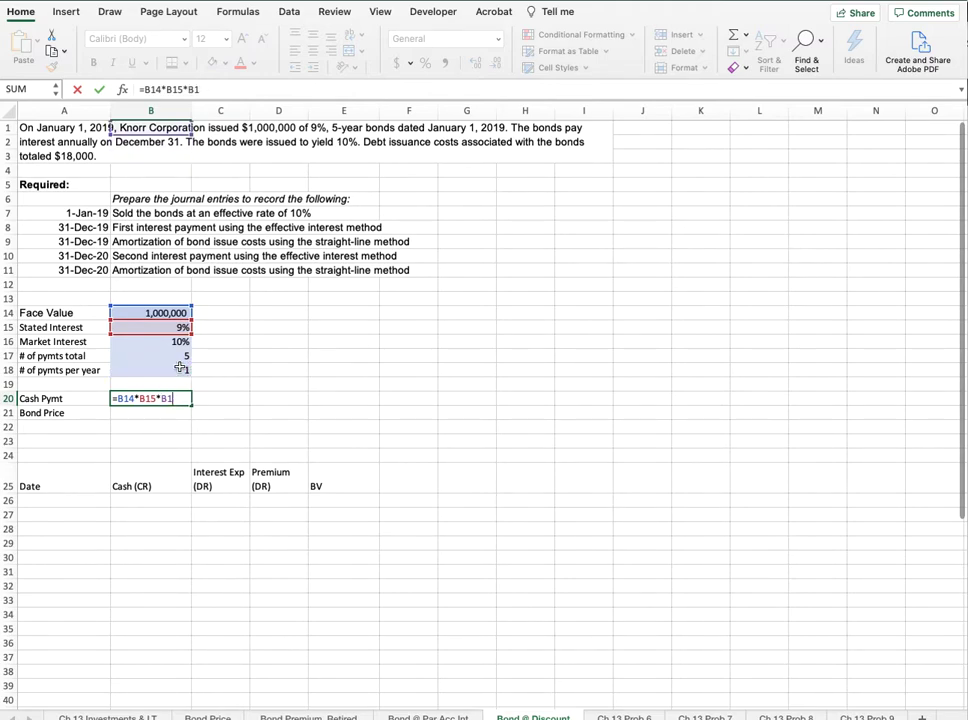
pyautogui.write('(')
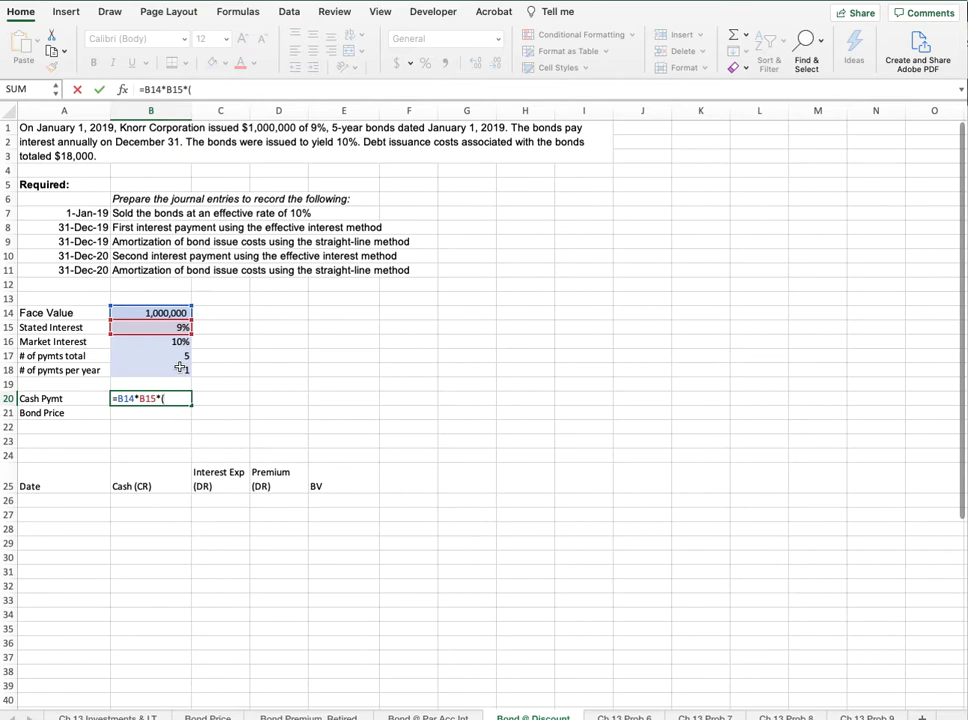
pyautogui.write('1/')
pyautogui.click(157, 372)
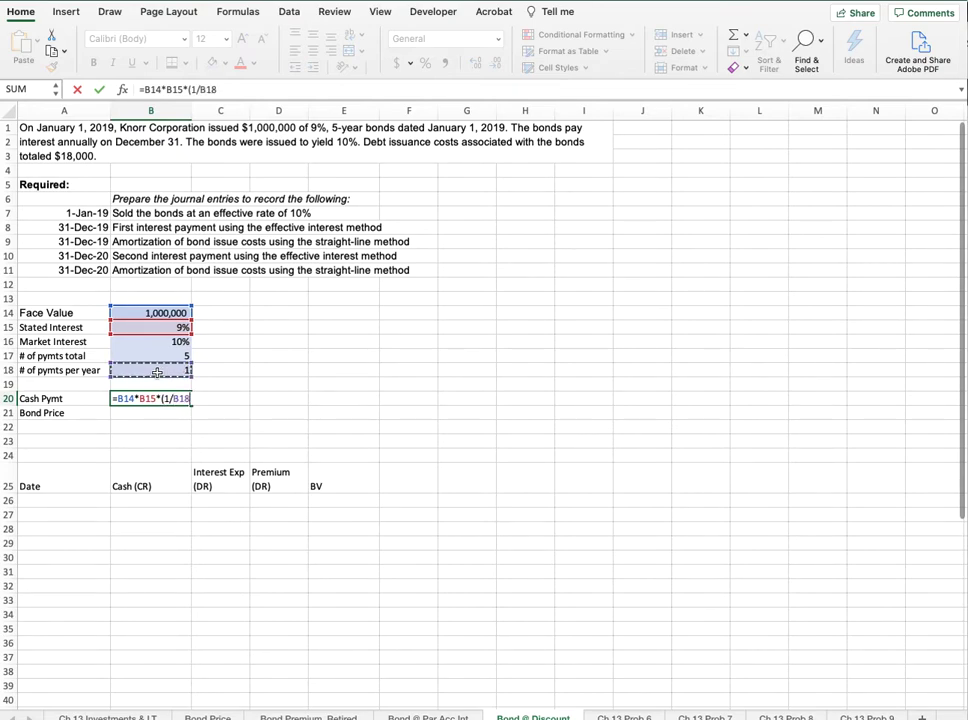
pyautogui.write(')')
pyautogui.press('Return')
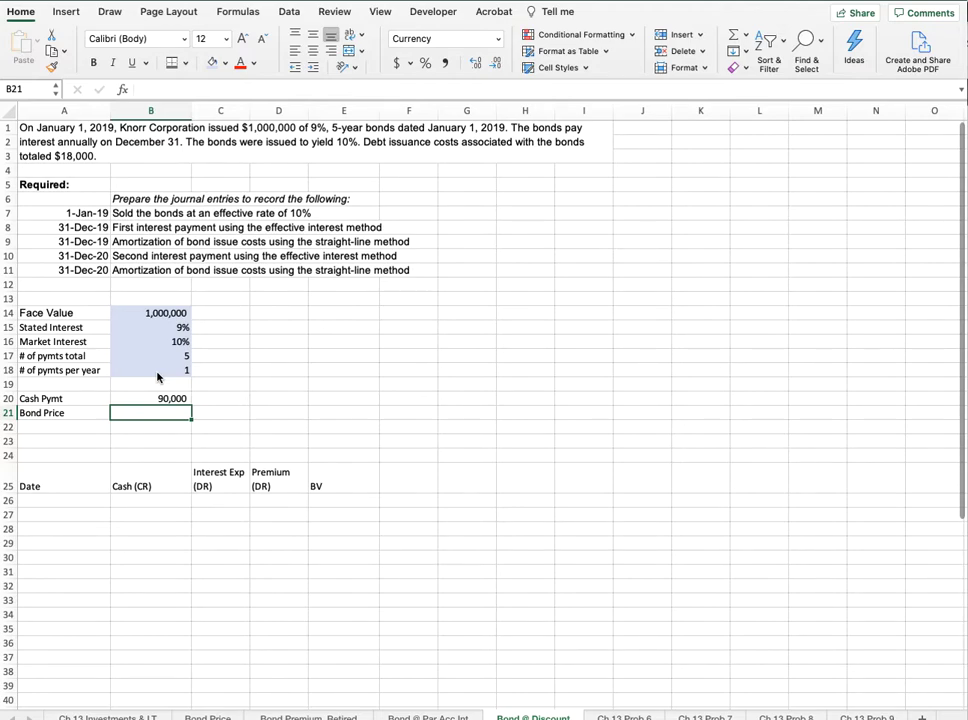
# Step: Enter the bond price formula =PV(B16/B18,B17,B20,B14) in B21
pyautogui.write('=')
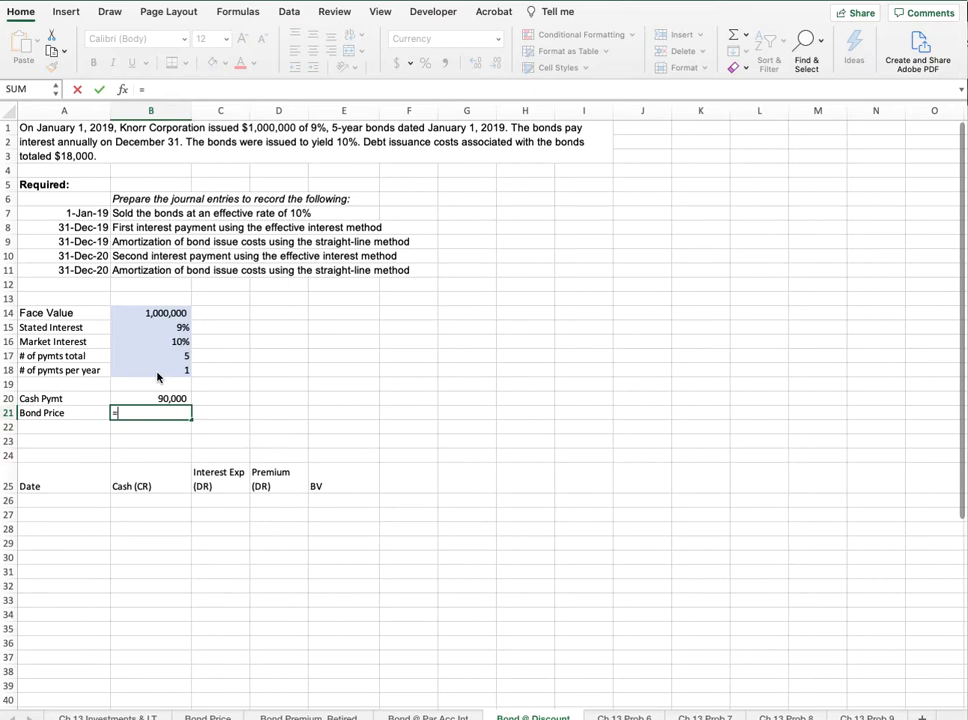
pyautogui.write('PV(')
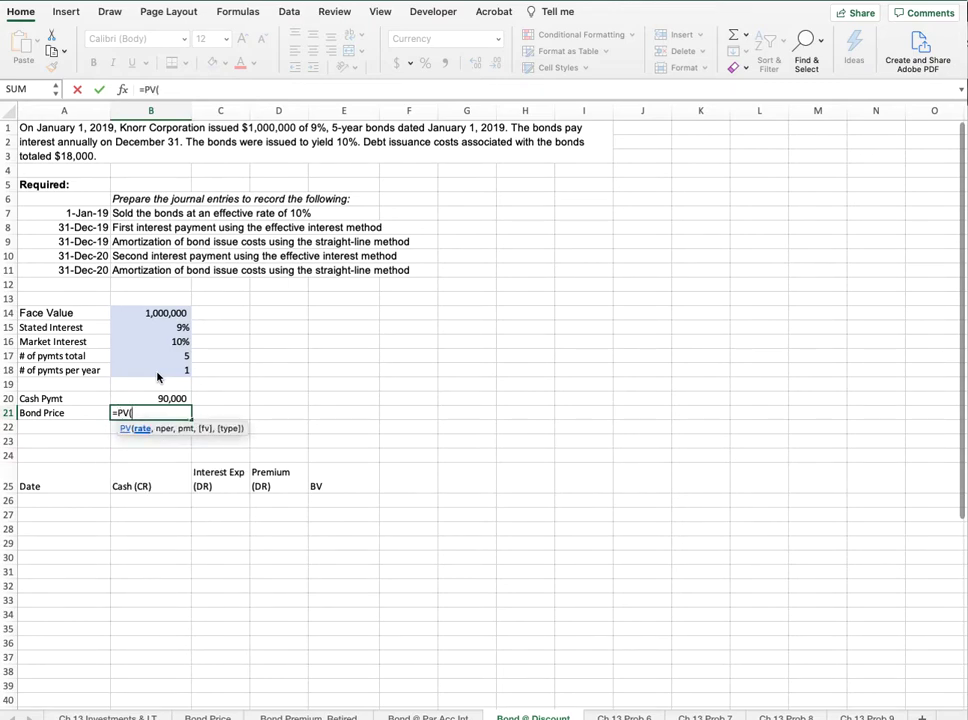
pyautogui.click(155, 341)
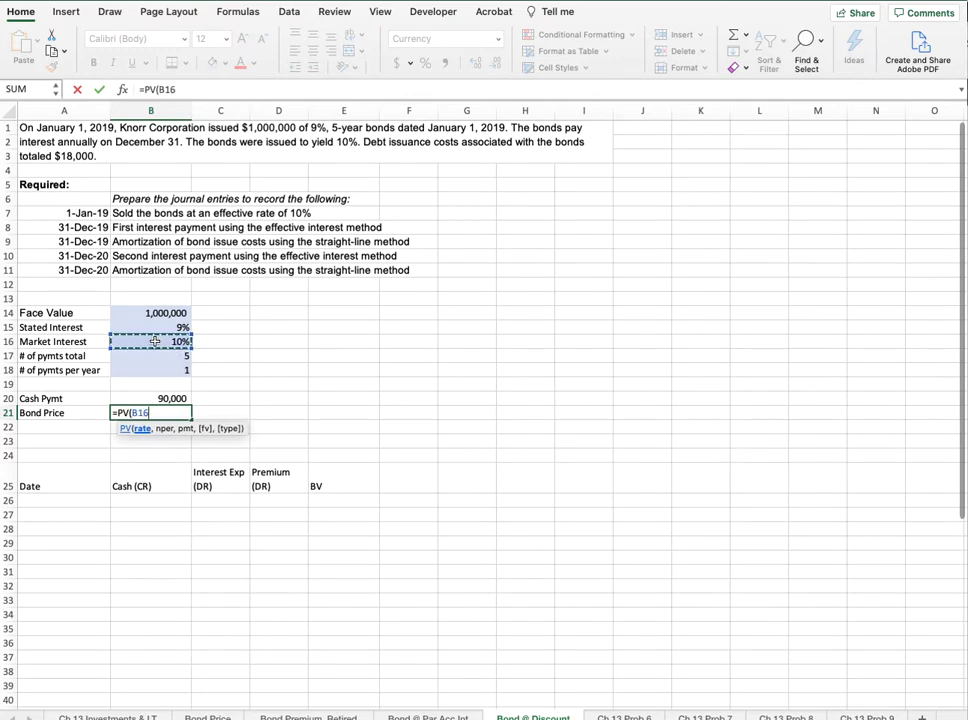
pyautogui.write('/')
pyautogui.click(152, 372)
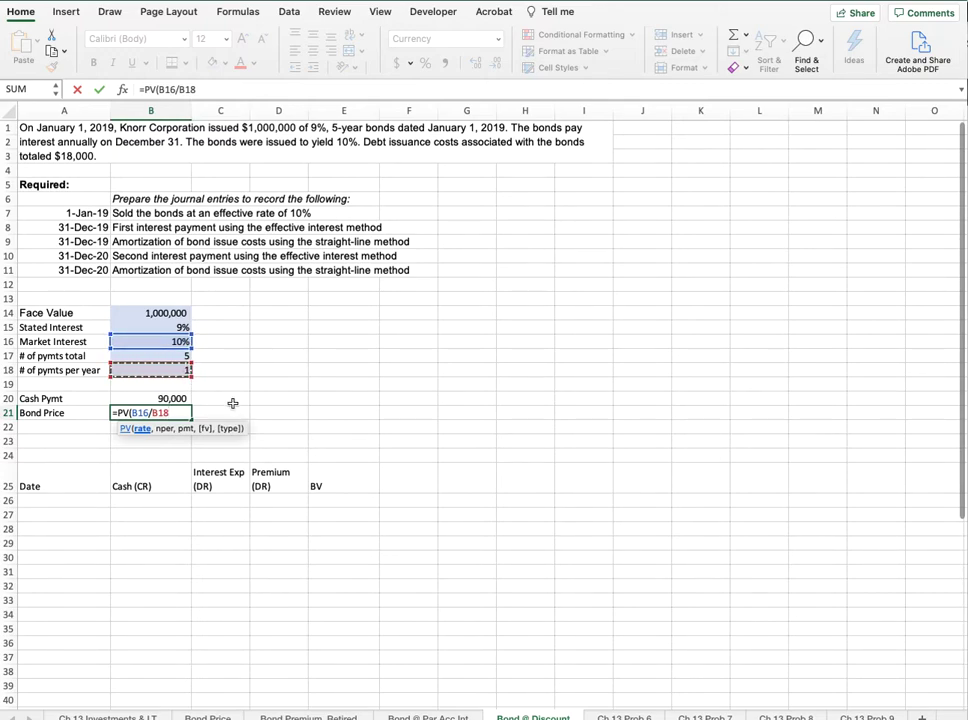
pyautogui.write(',')
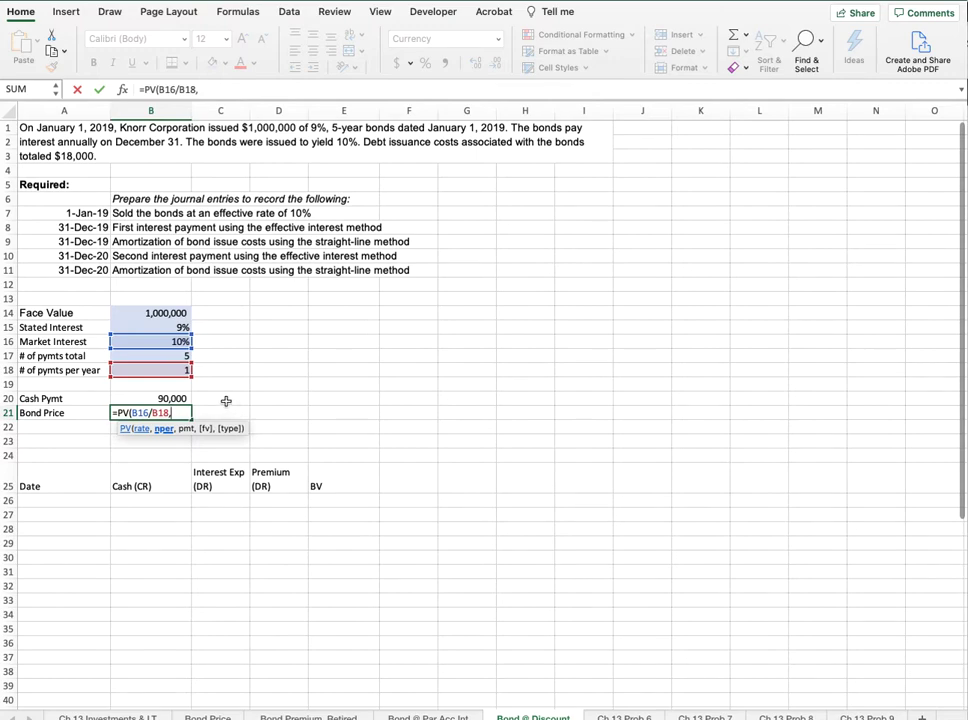
pyautogui.click(158, 355)
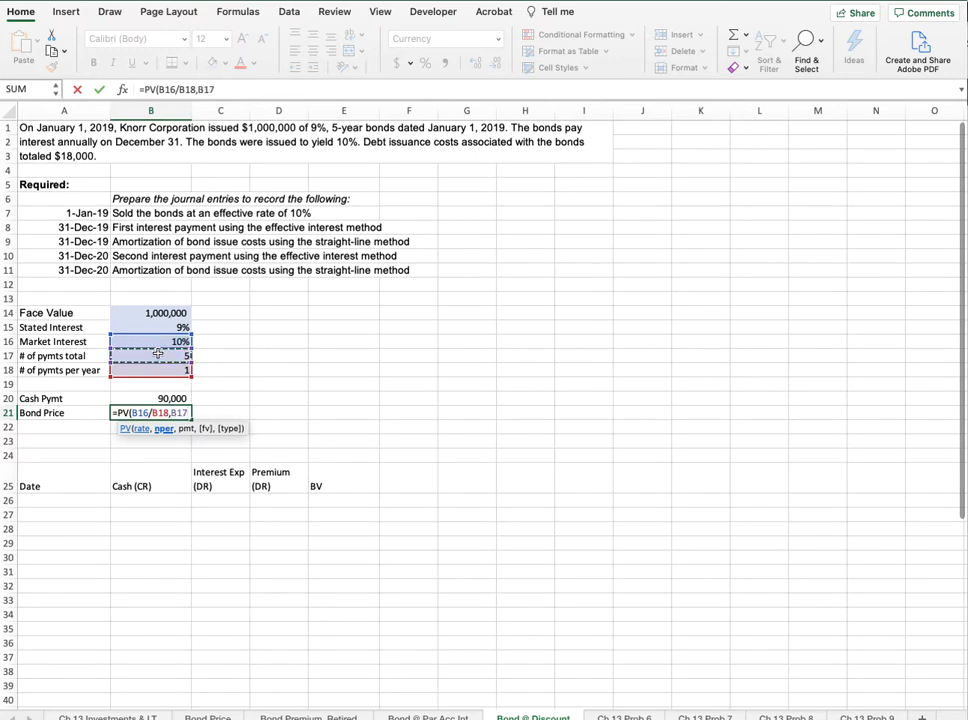
pyautogui.write(',')
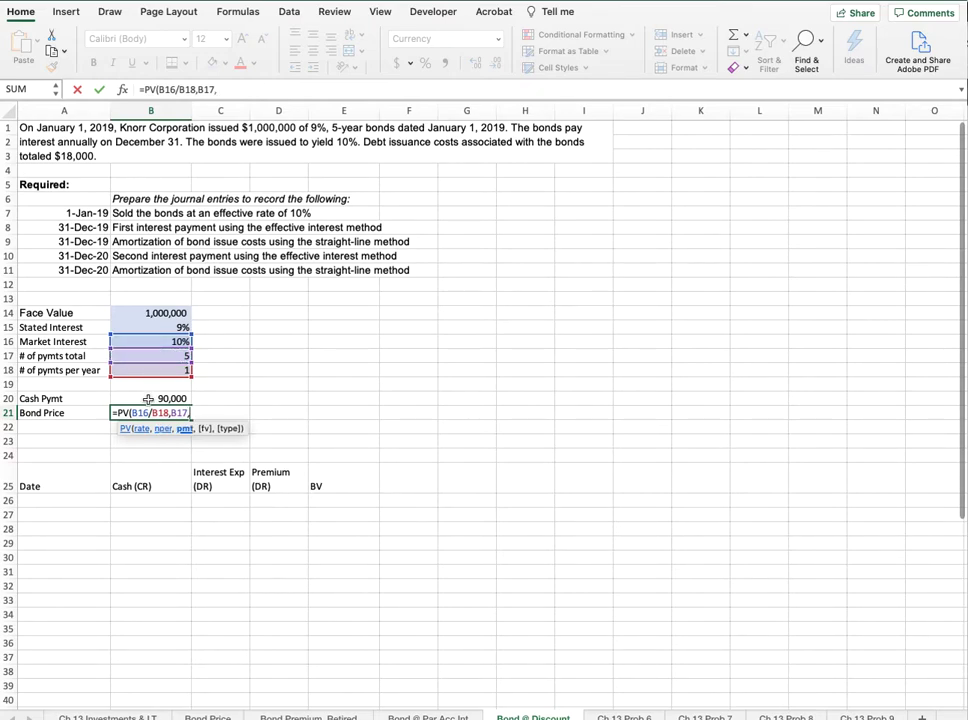
pyautogui.click(148, 399)
pyautogui.write(',')
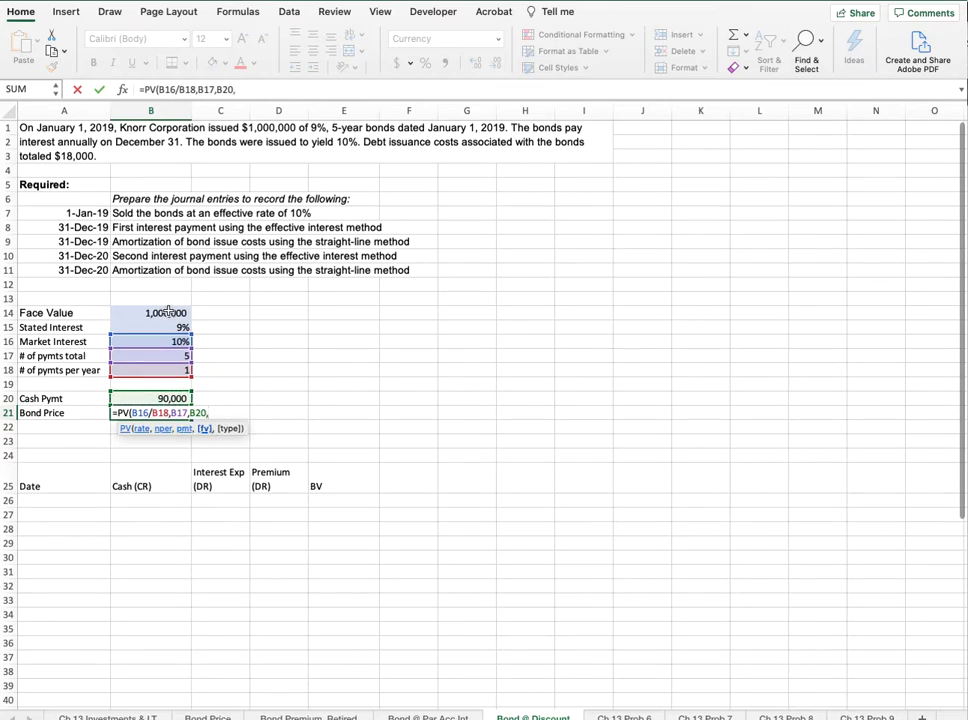
pyautogui.click(166, 313)
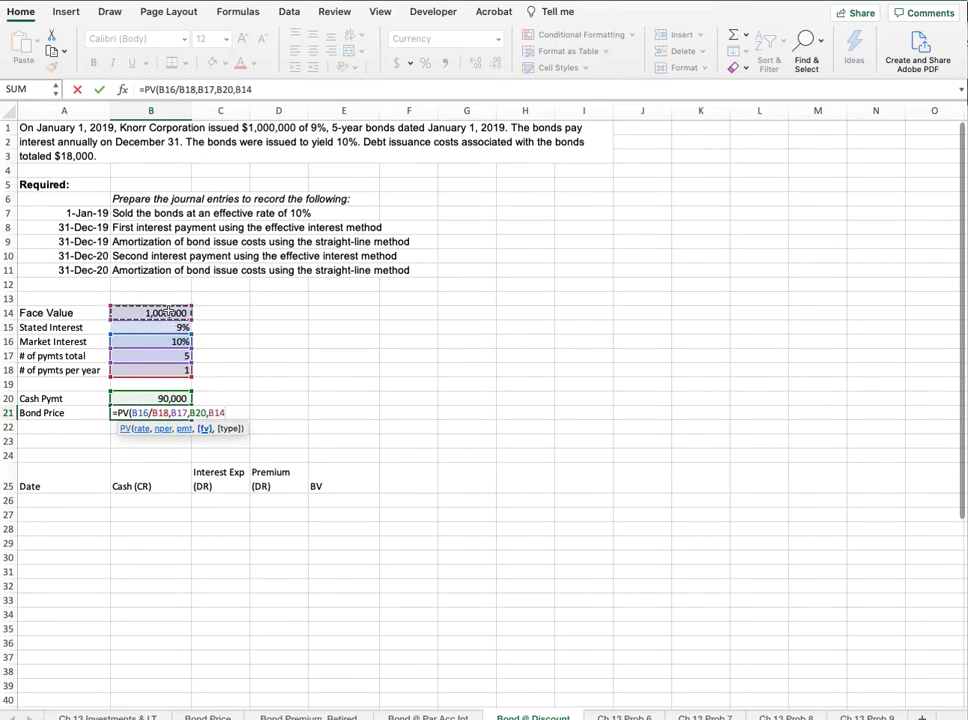
pyautogui.write(')')
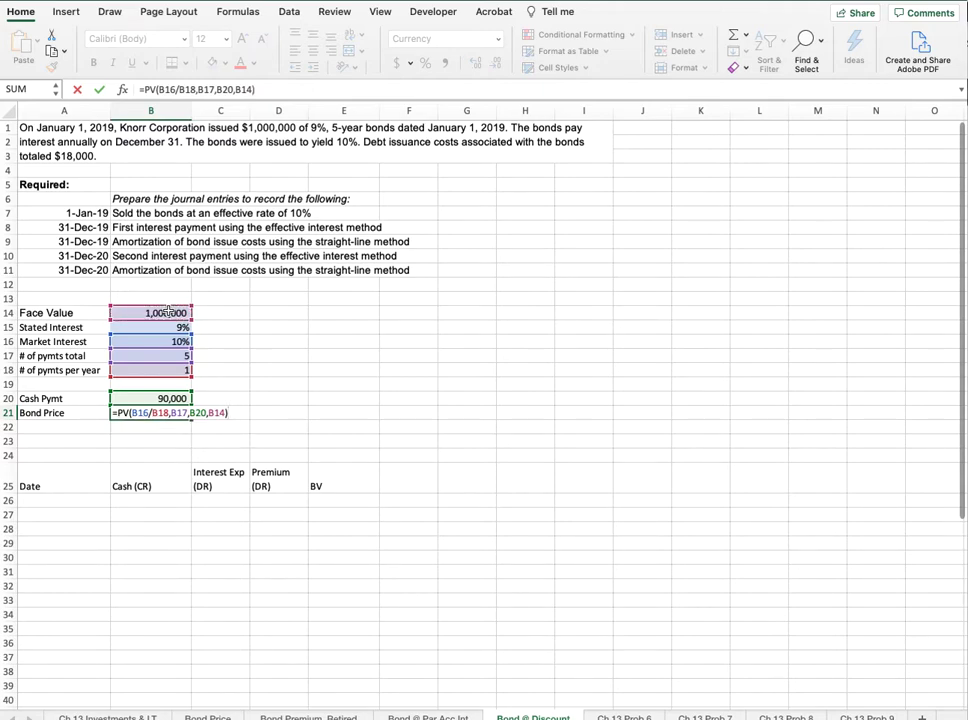
pyautogui.press('Return')
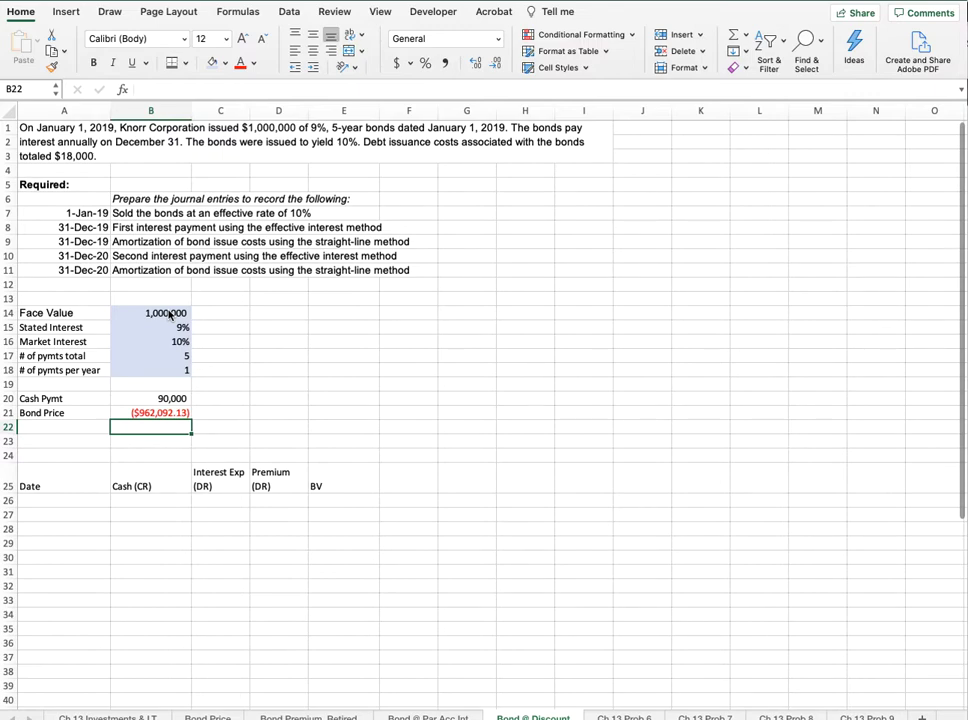
# Step: Negate the PV formula so the bond price shows as positive $962,092.13
pyautogui.press('Up')
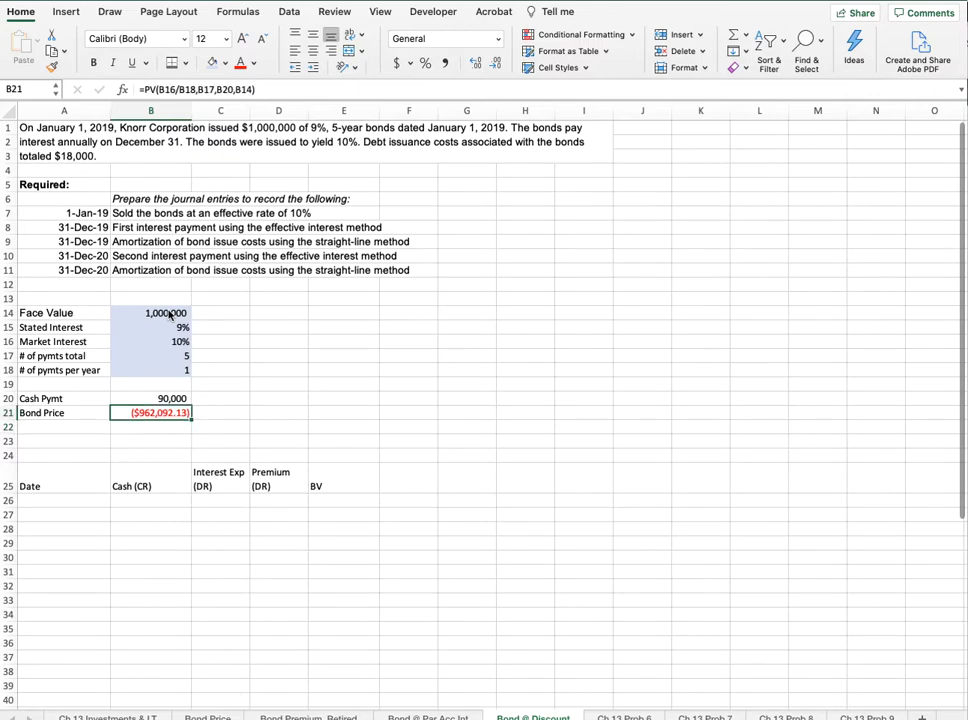
pyautogui.click(147, 89)
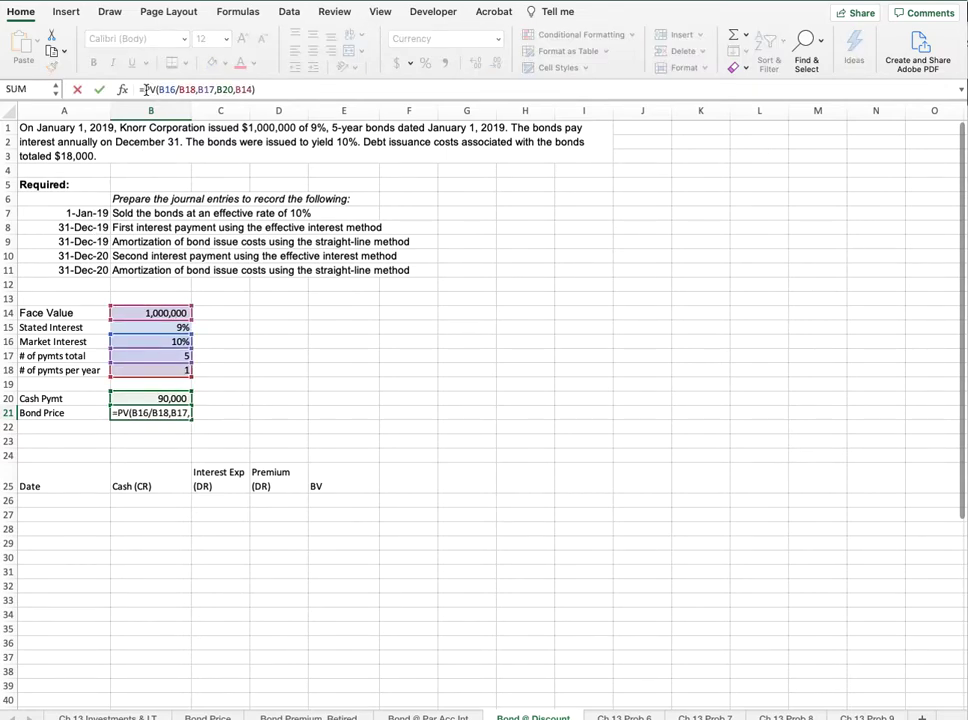
pyautogui.write('-')
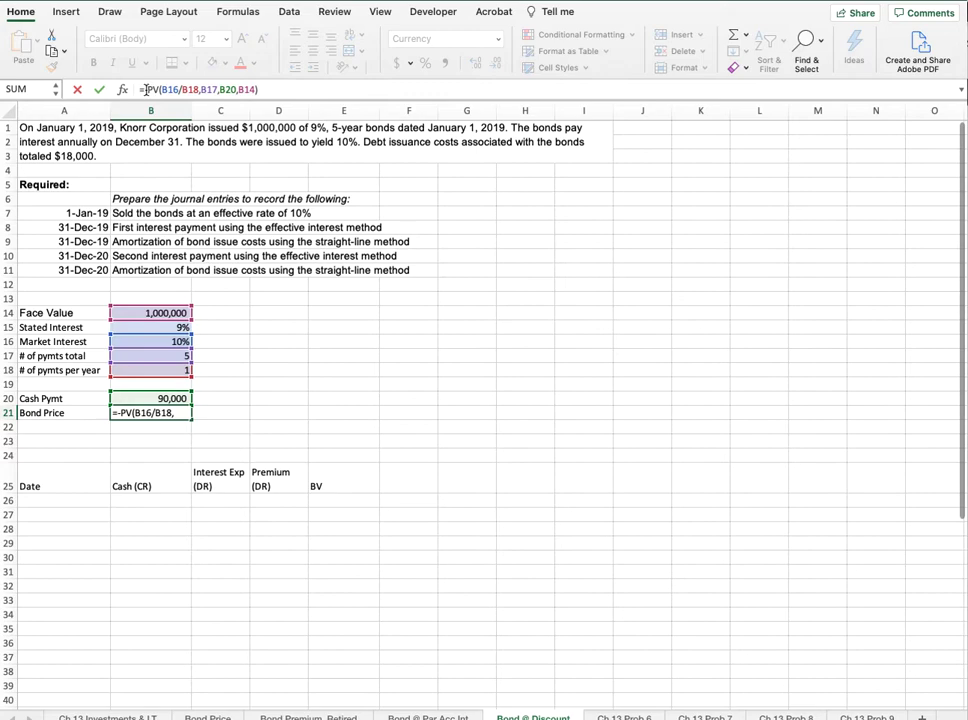
pyautogui.press('Return')
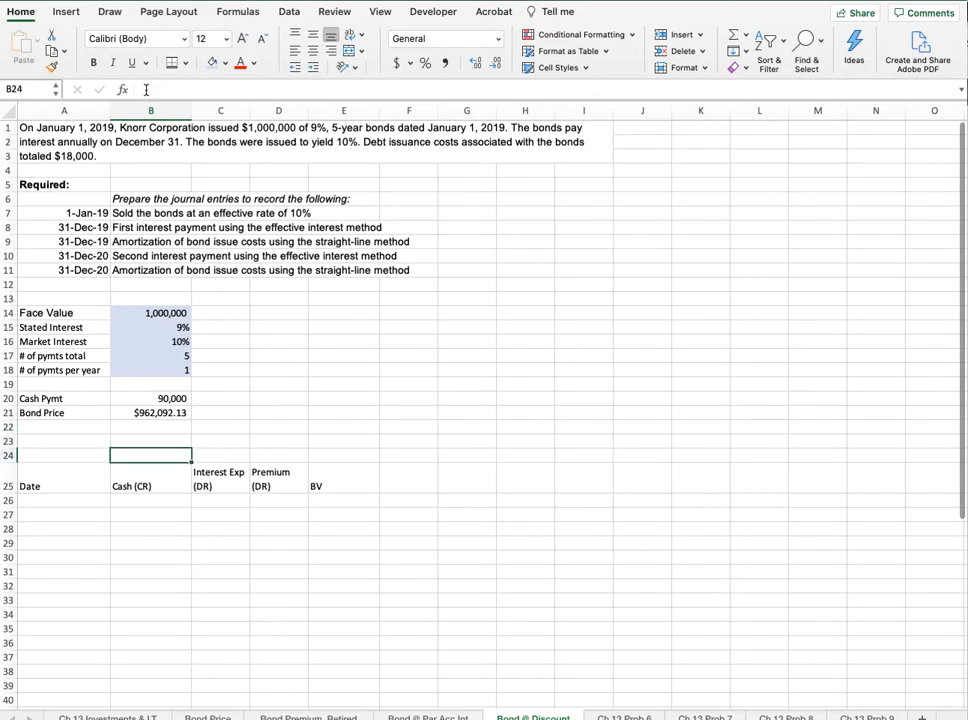
# Step: Set the opening book value in E26 to =B21, giving $962,092.13
pyautogui.press('Down')
pyautogui.press('Down')
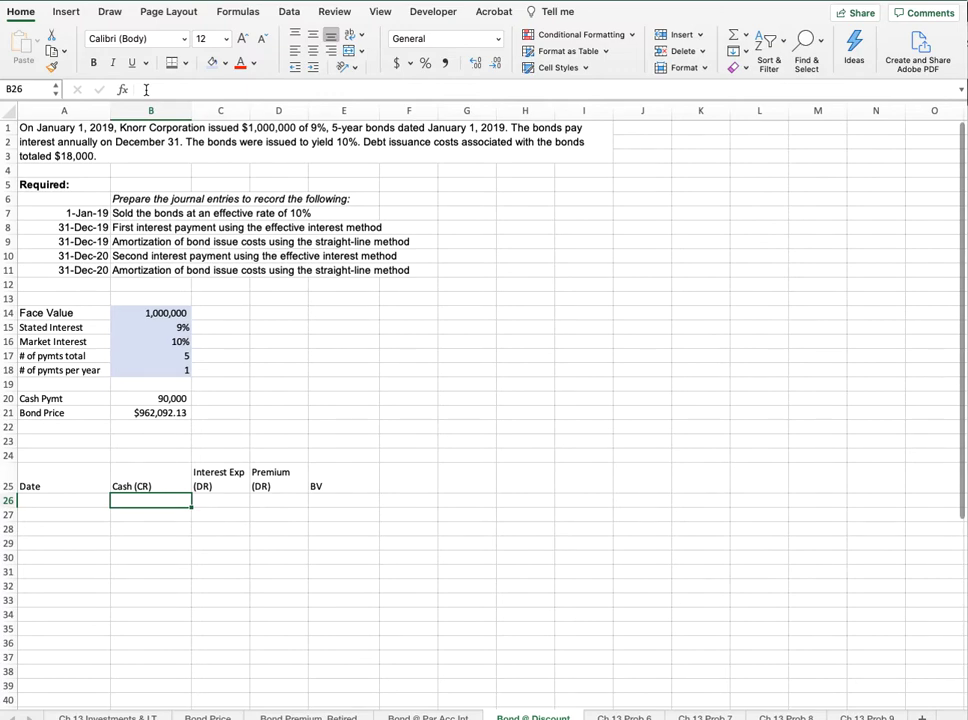
pyautogui.press('Right')
pyautogui.press('Right')
pyautogui.press('Right')
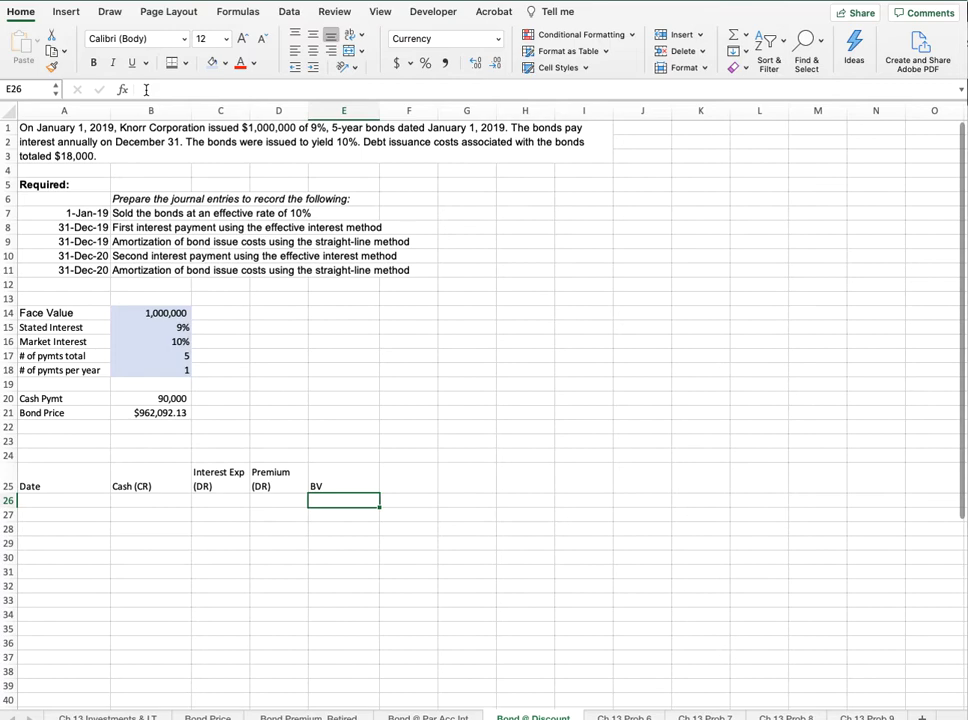
pyautogui.write('=')
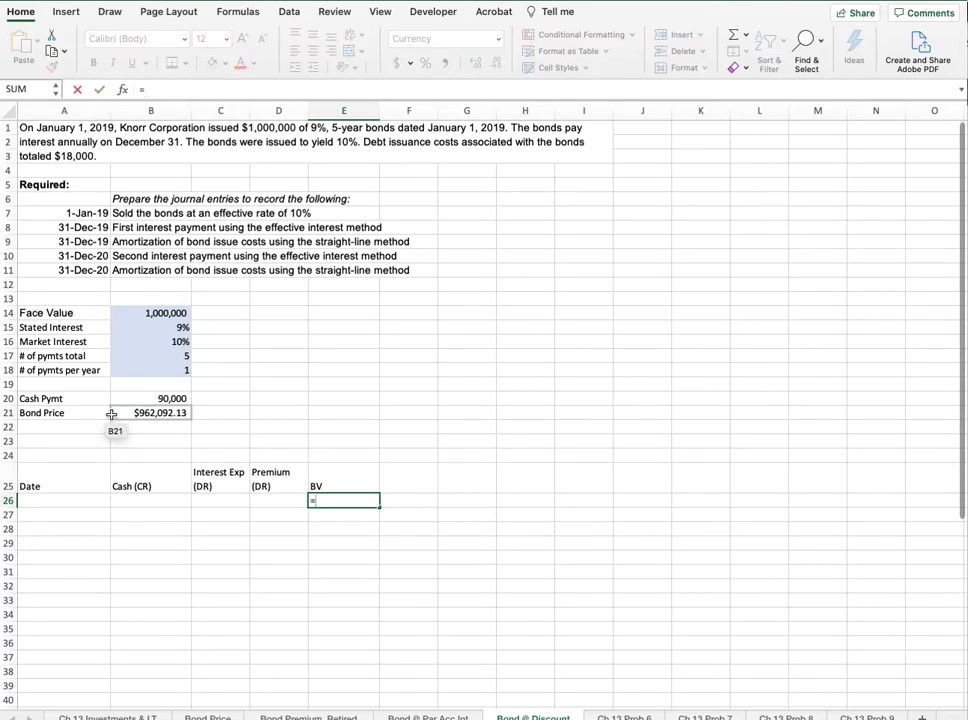
pyautogui.click(112, 414)
pyautogui.press('Return')
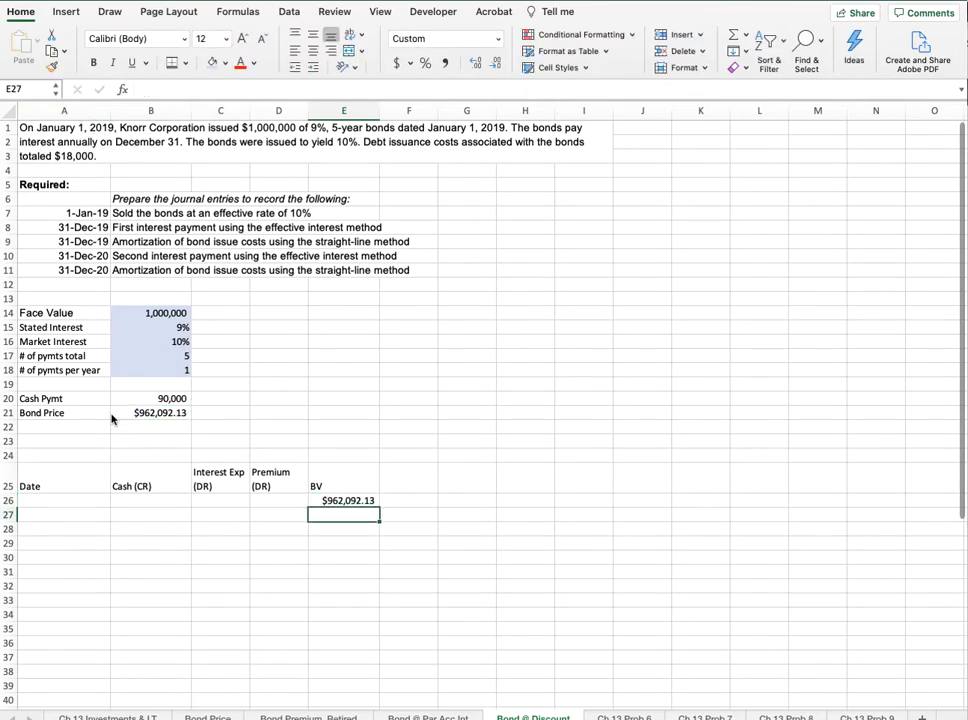
# Step: Enter the first cash payment in B27 as =$B$14*$B$15*(1/$B$18), giving 90,000
pyautogui.press('Left')
pyautogui.press('Left')
pyautogui.press('Left')
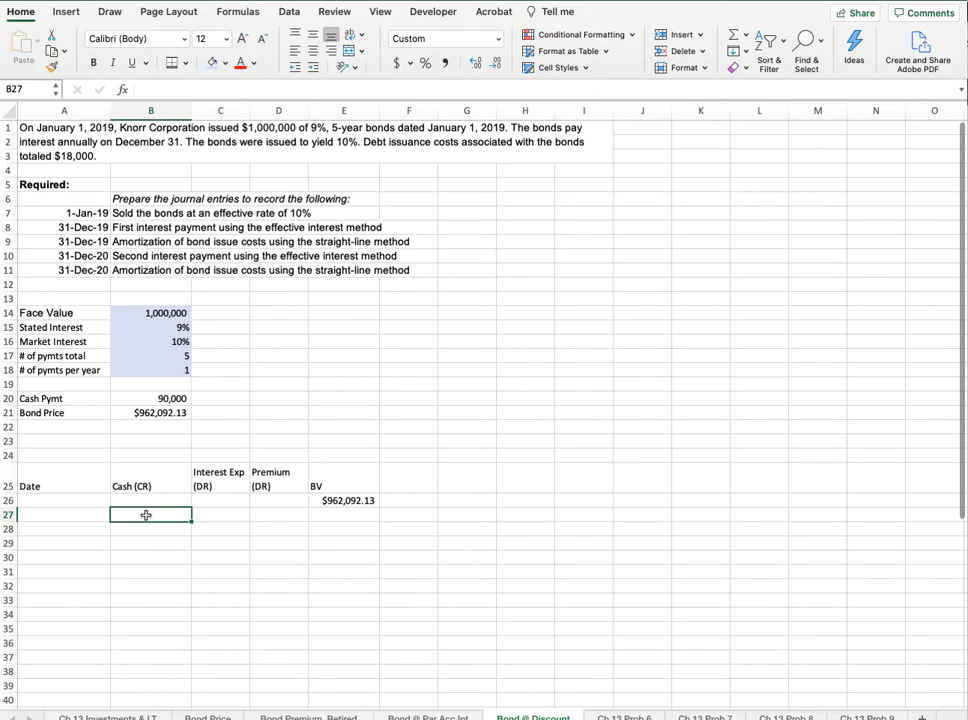
pyautogui.write('=')
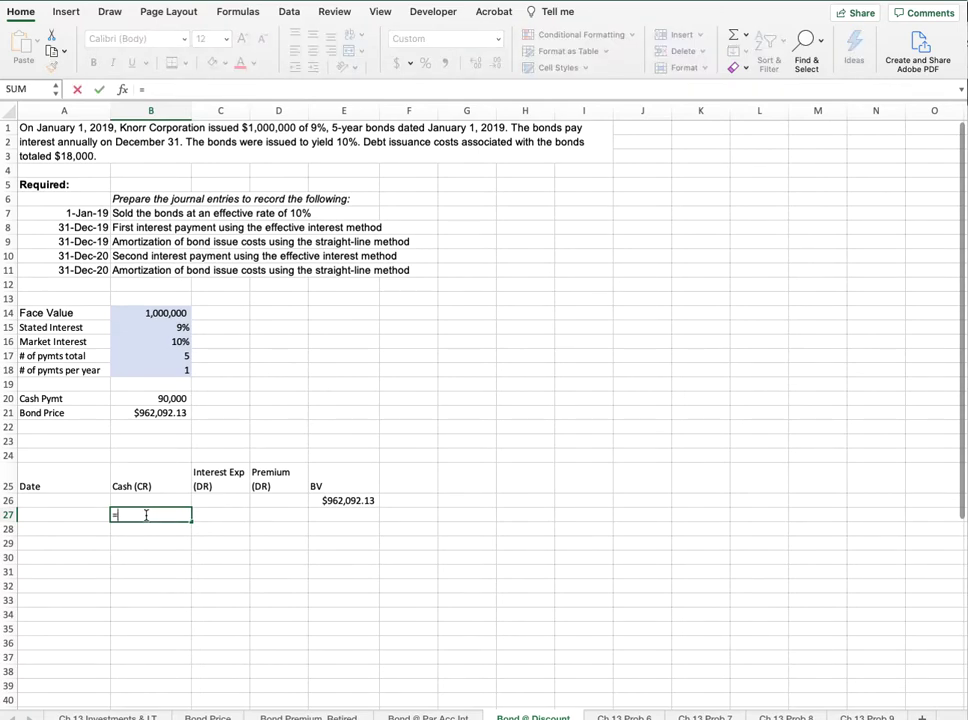
pyautogui.click(160, 315)
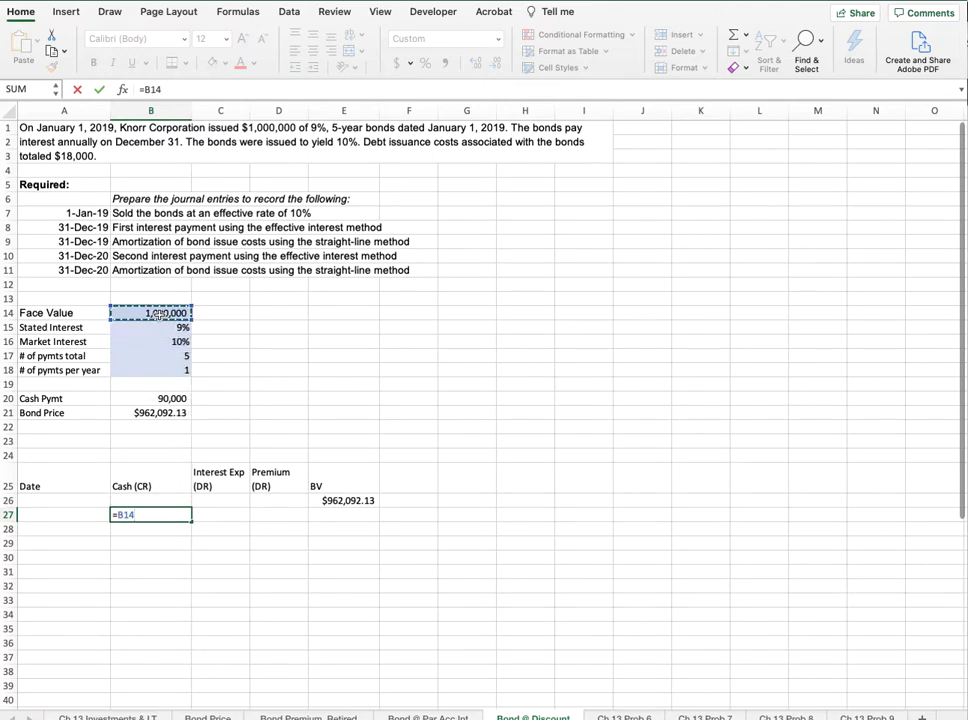
pyautogui.press('F4')
pyautogui.write('*')
pyautogui.click(160, 327)
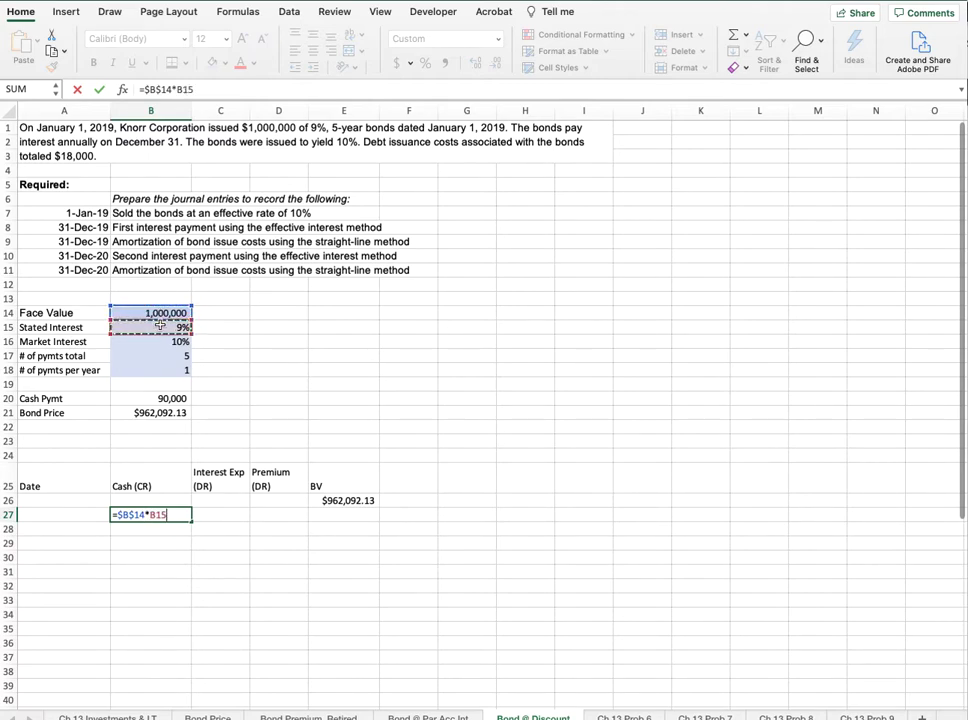
pyautogui.press('F4')
pyautogui.write('*')
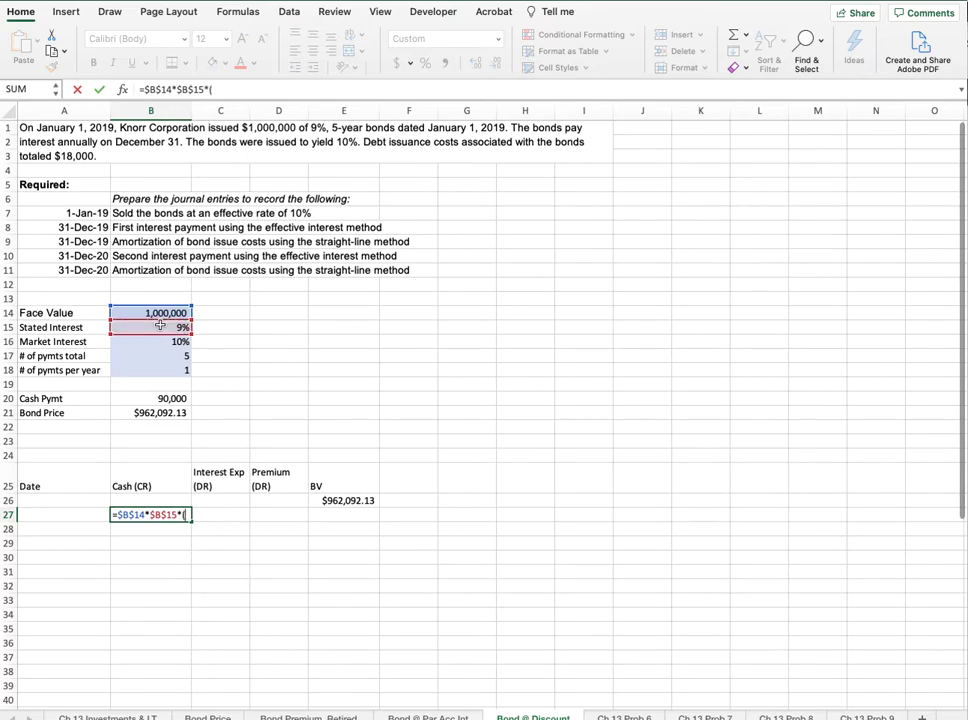
pyautogui.write('(1/')
pyautogui.click(155, 369)
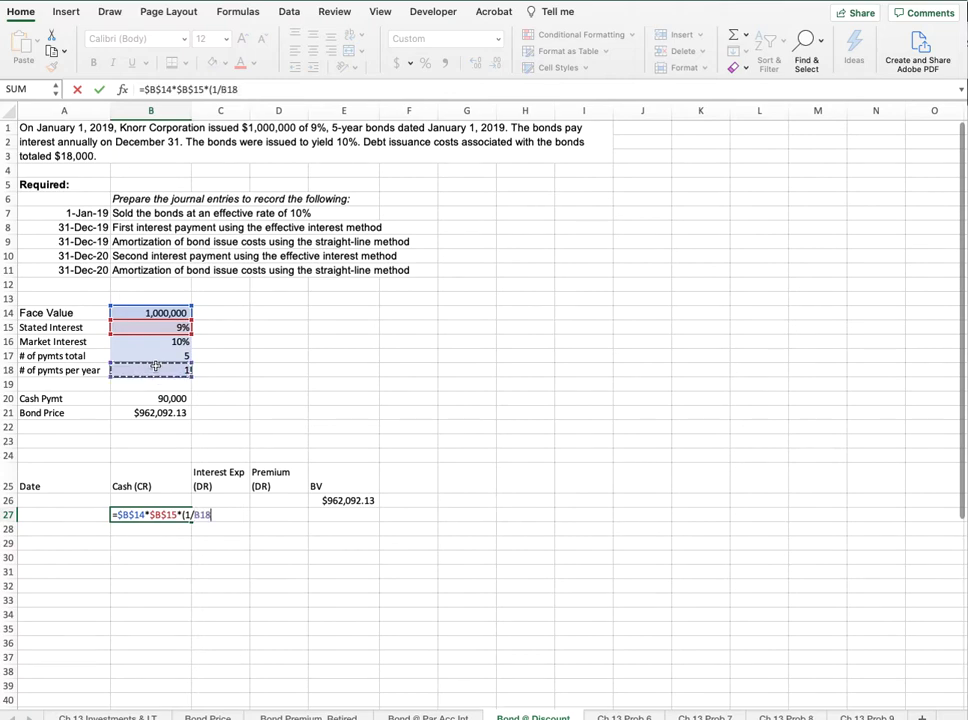
pyautogui.press('F4')
pyautogui.press('Return')
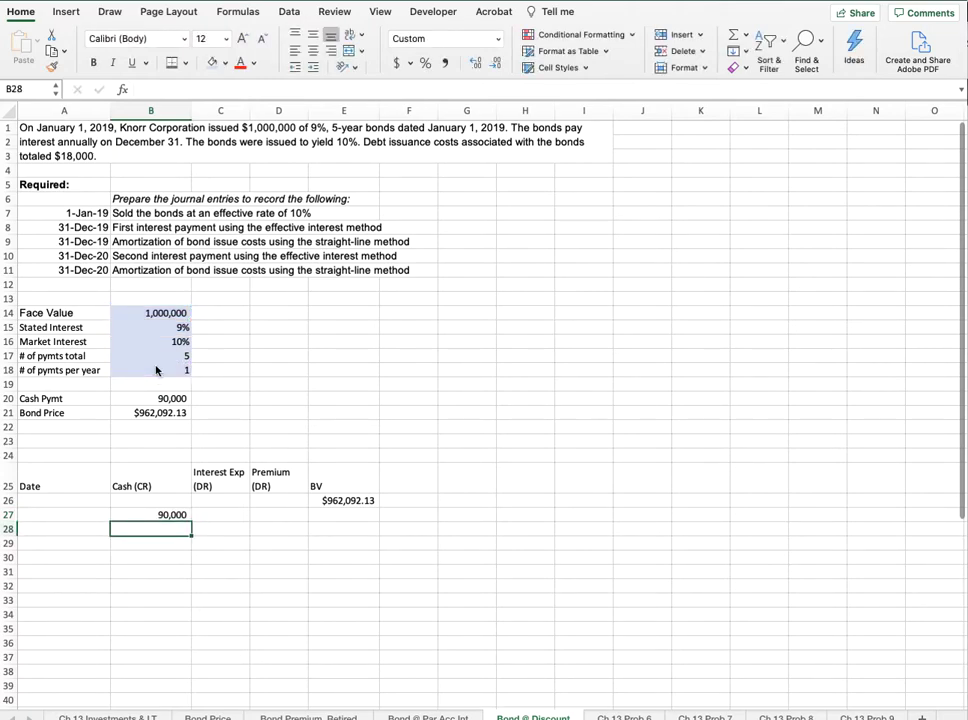
pyautogui.press('Up')
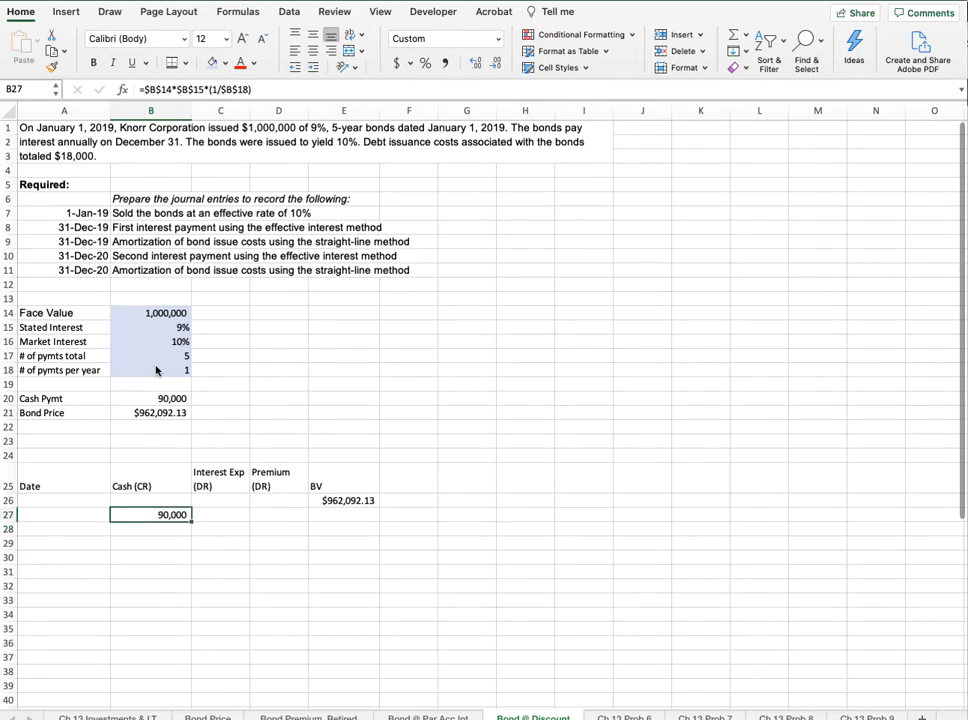
pyautogui.press('Right')
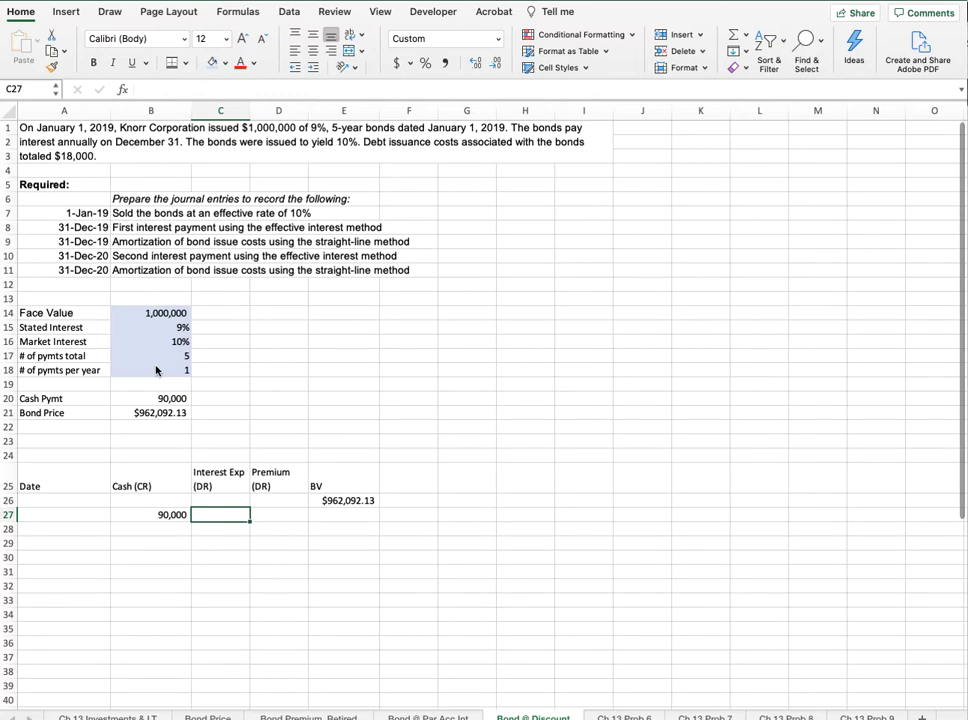
# Step: Enter the interest expense in C27 as =E26*$B$16*(1/$B$18)
pyautogui.write('=')
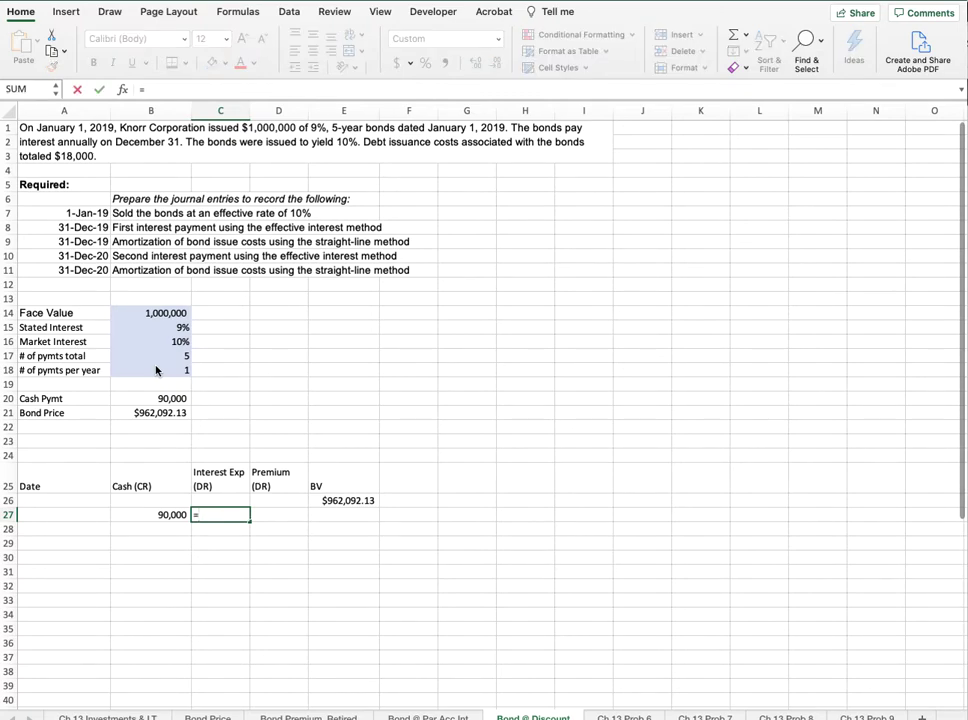
pyautogui.click(362, 499)
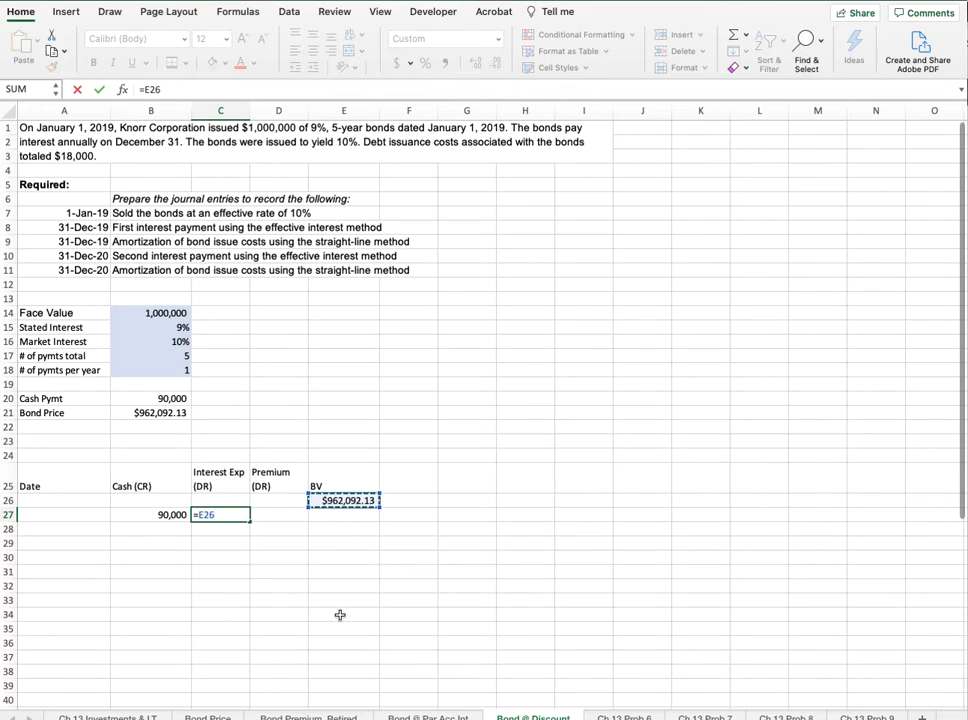
pyautogui.write('*')
pyautogui.click(172, 341)
pyautogui.press('F4')
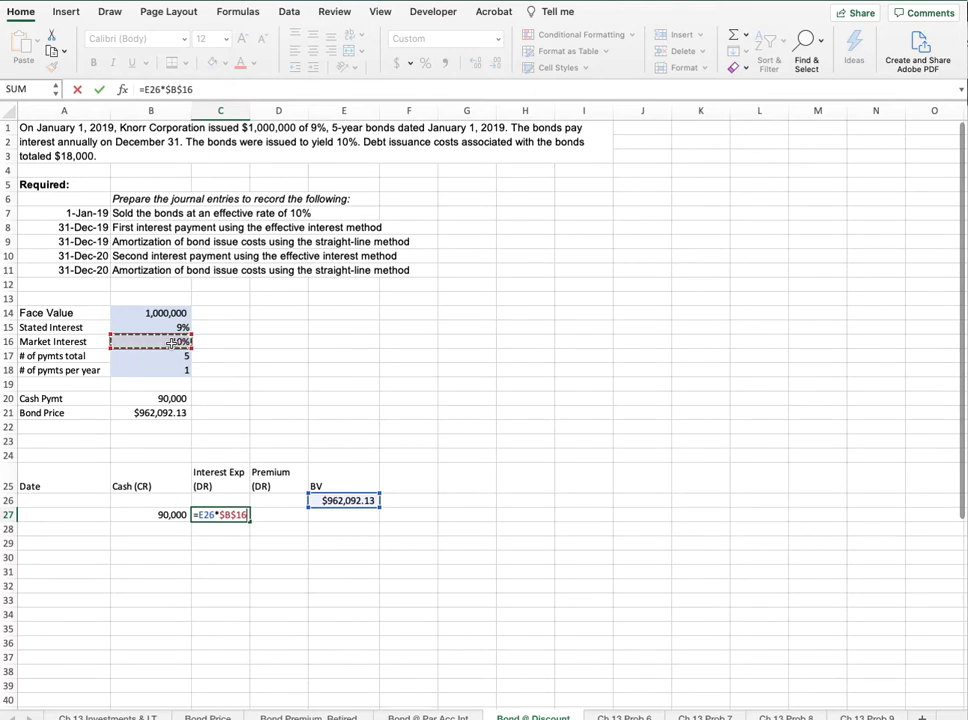
pyautogui.write('*(1/')
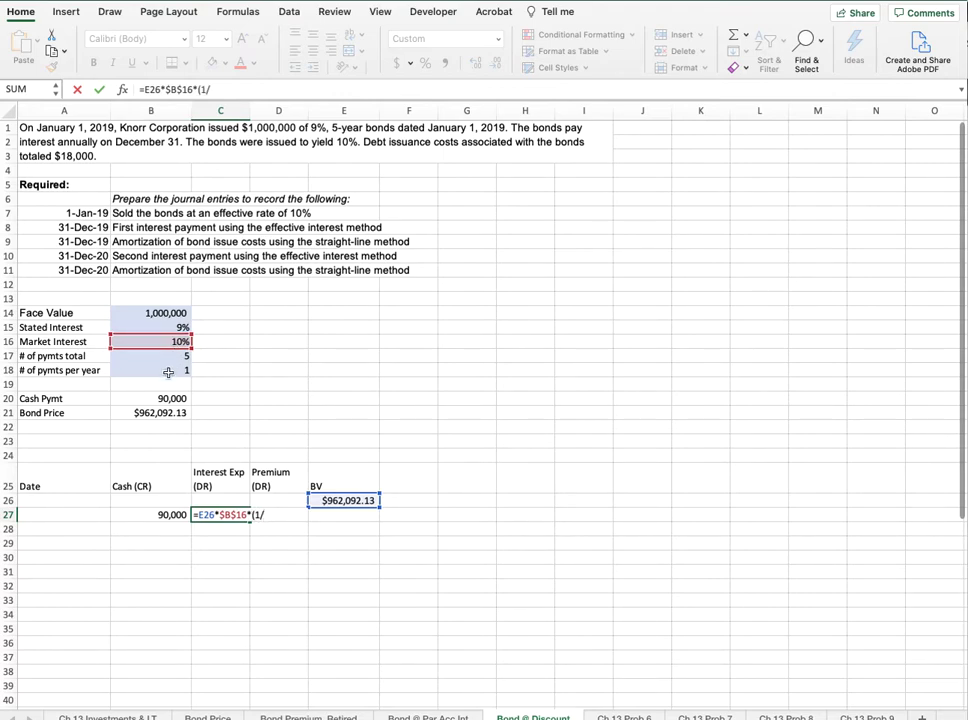
pyautogui.click(163, 370)
pyautogui.press('F4')
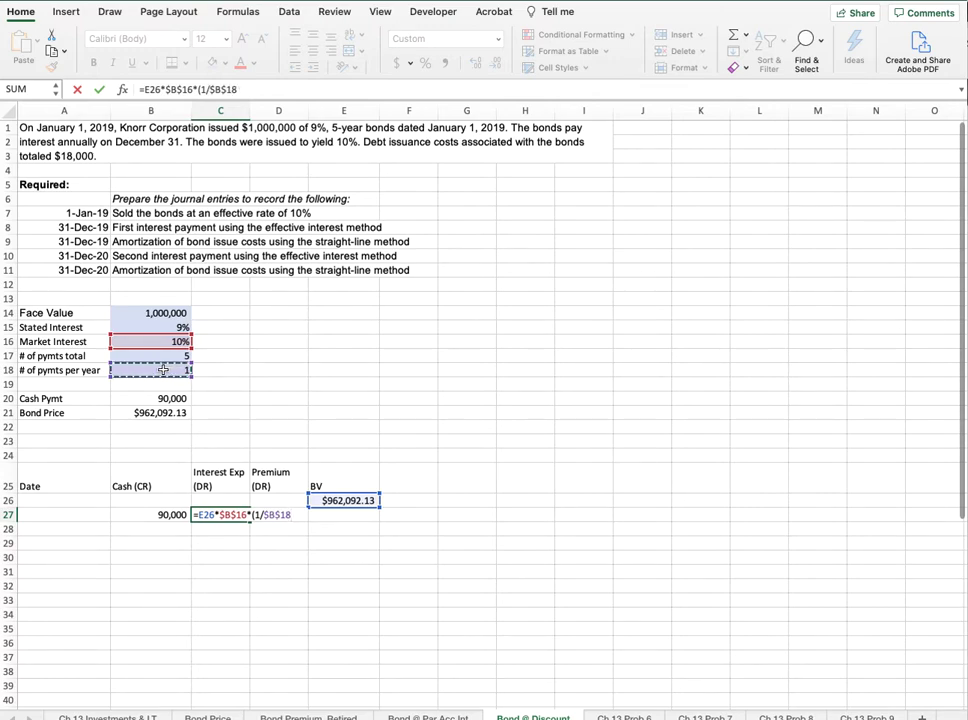
pyautogui.write(')')
pyautogui.press('Return')
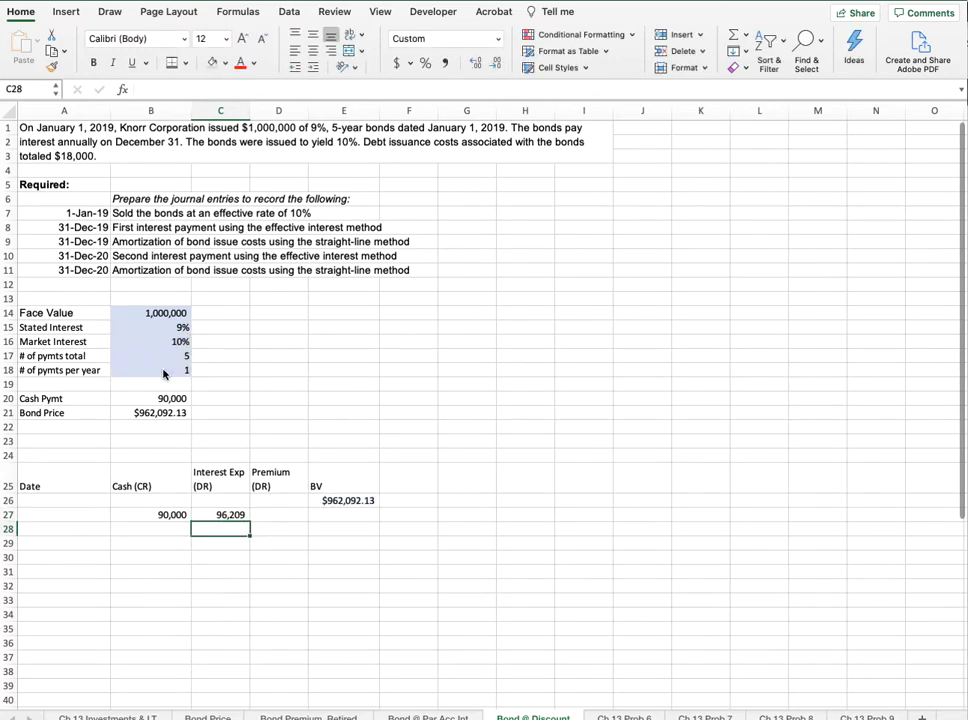
pyautogui.press('Up')
# Step: Enter the discount amortization =C27-B27 in D27, giving 6,209
pyautogui.press('Right')
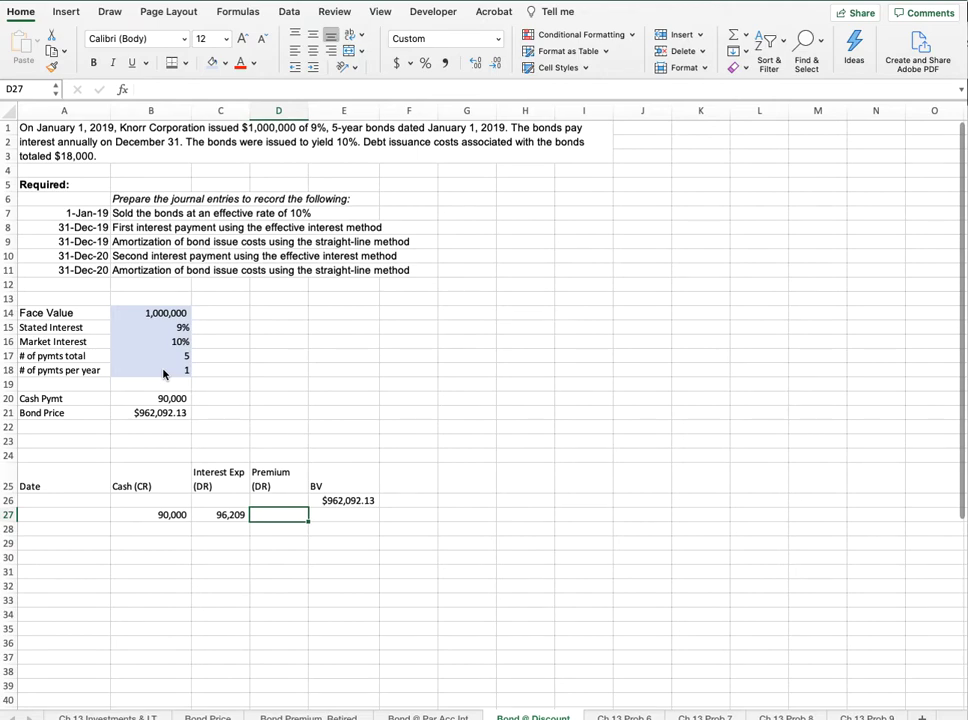
pyautogui.write('=')
pyautogui.press('Left')
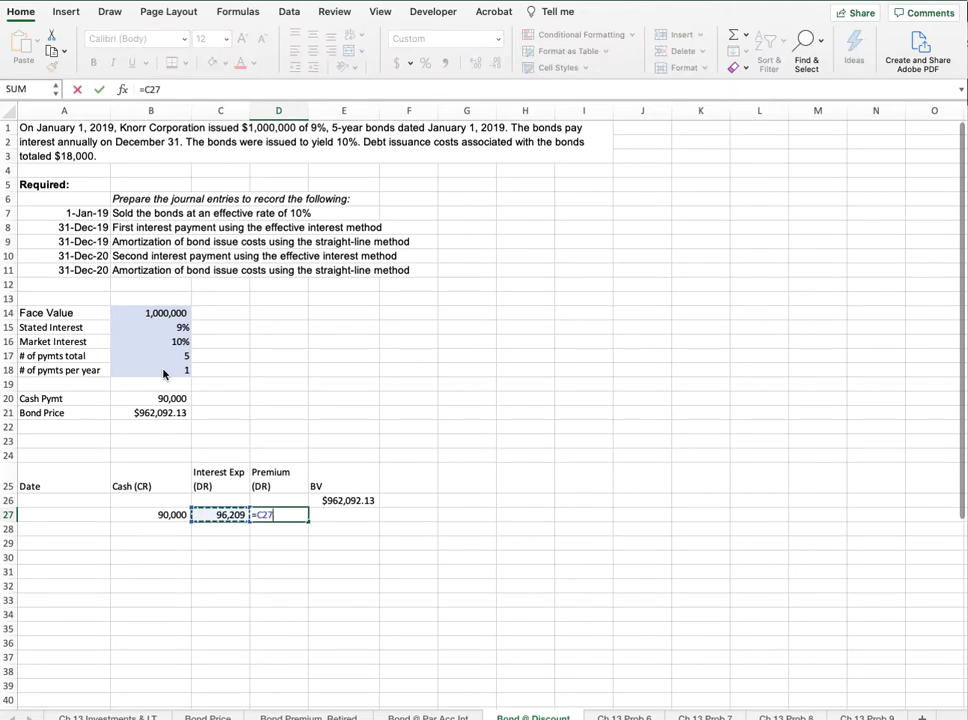
pyautogui.write('-')
pyautogui.press('Left')
pyautogui.press('Left')
pyautogui.press('Return')
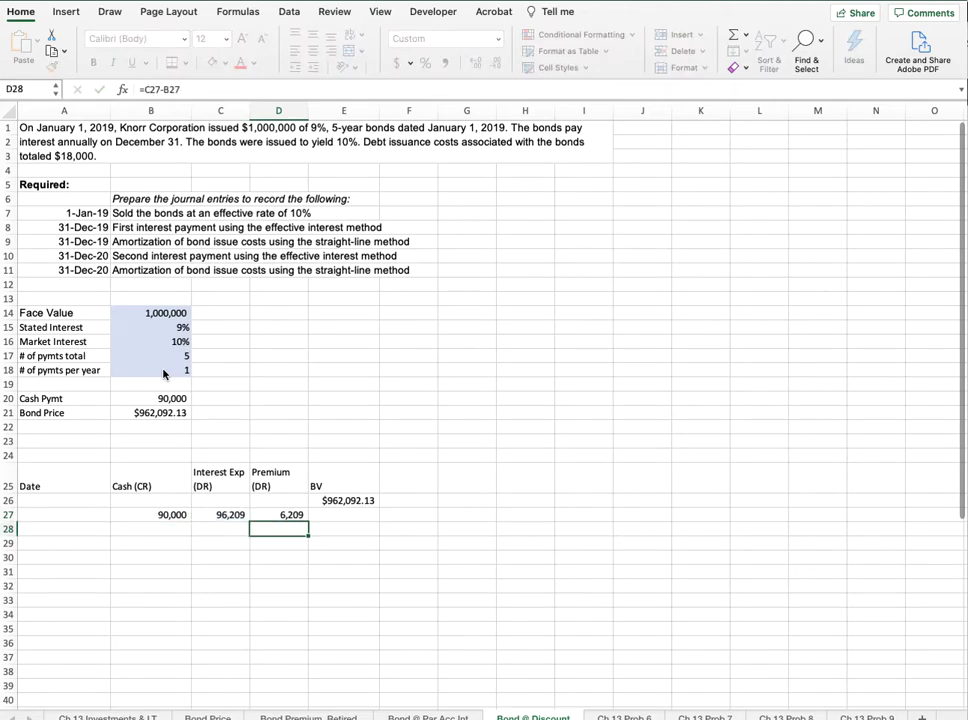
# Step: Enter the new book value =E26+D27 in E27, giving 968,301
pyautogui.press('Up')
pyautogui.press('Right')
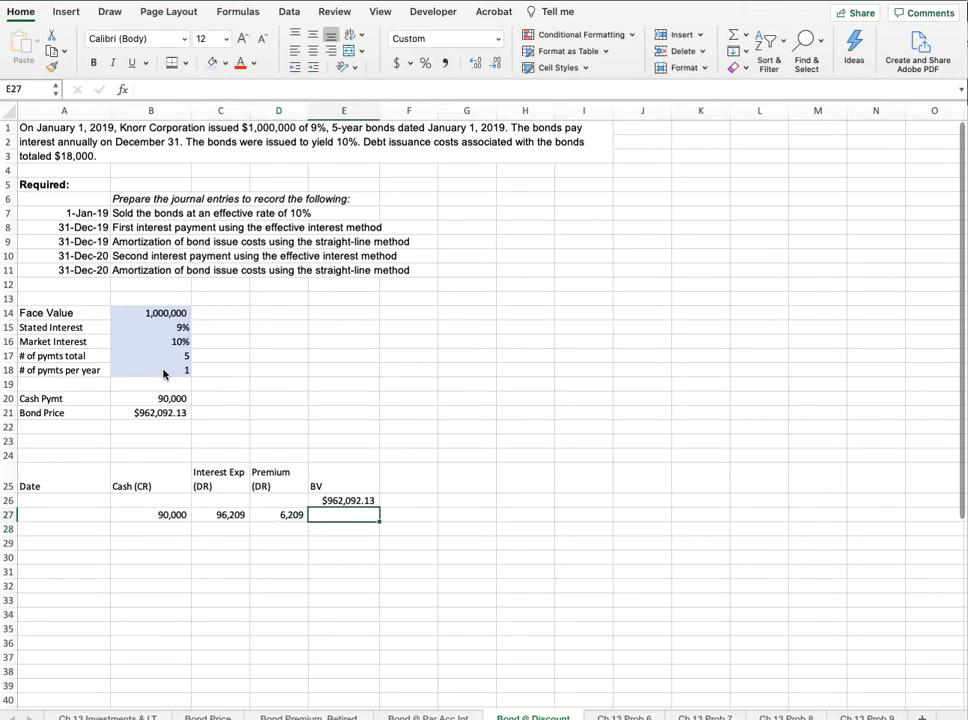
pyautogui.write('=')
pyautogui.press('Up')
pyautogui.write('+')
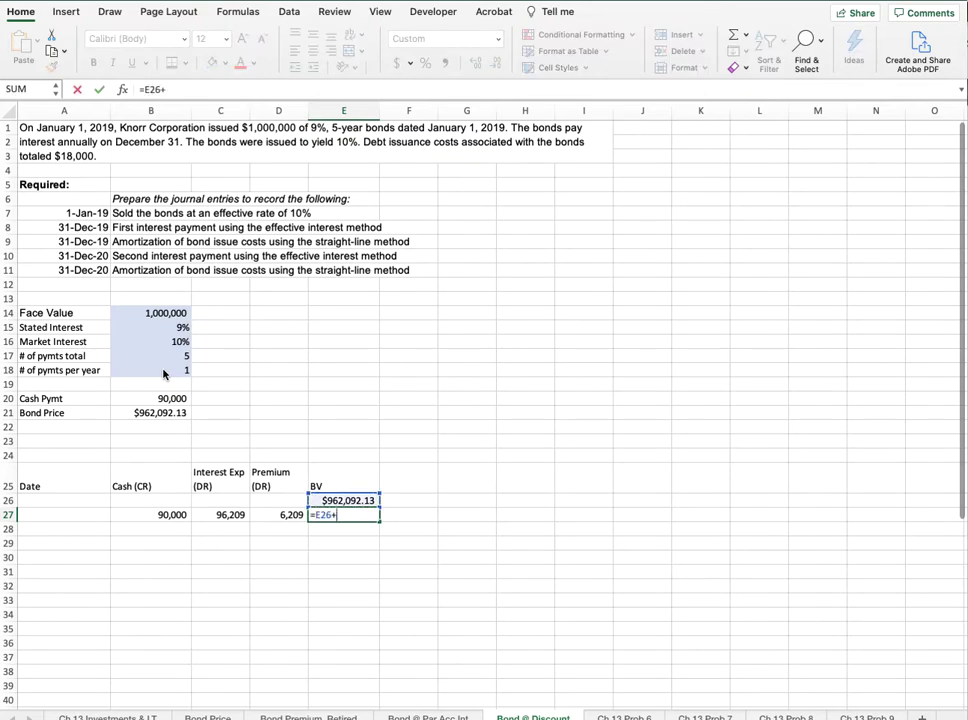
pyautogui.press('Left')
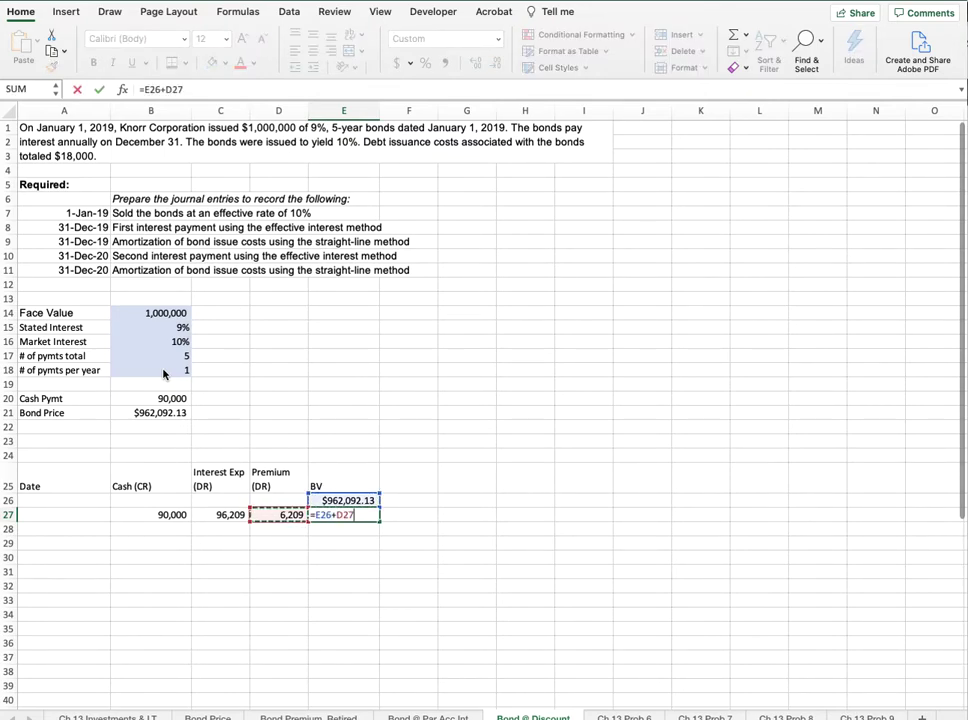
pyautogui.press('Return')
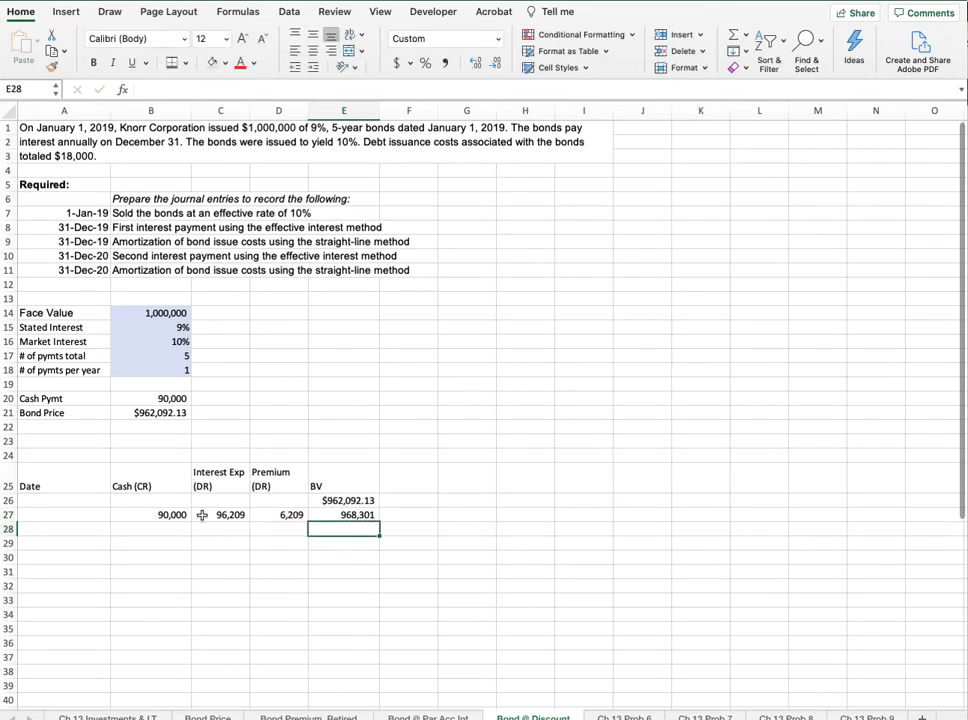
pyautogui.moveTo(185, 514); pyautogui.dragTo(366, 557)
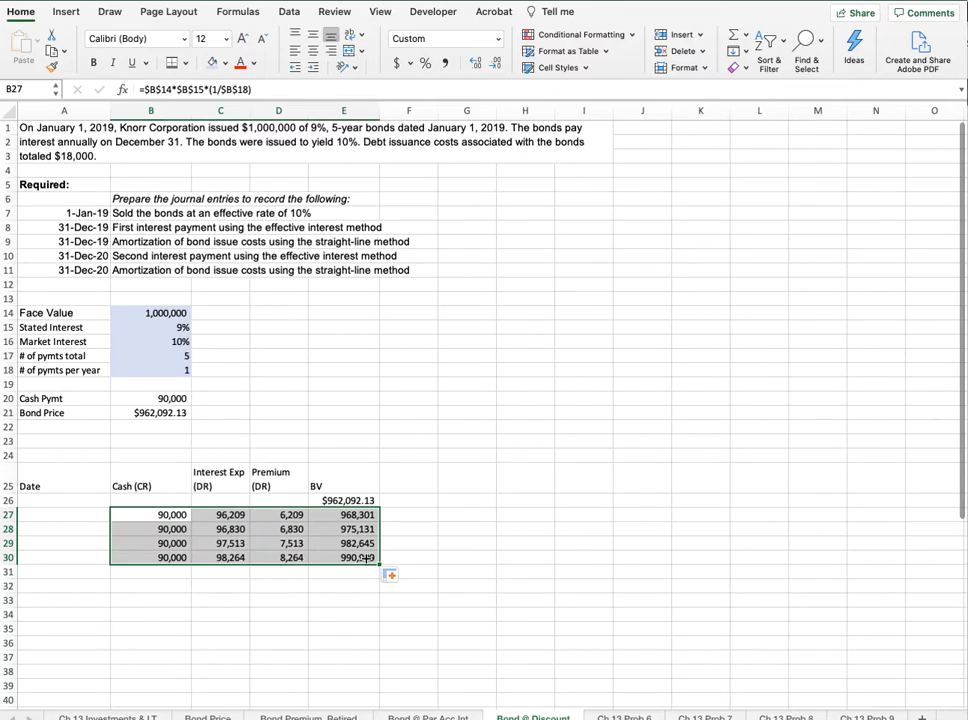
# Step: Fill the row 27 formulas down through row 31 so the book value reaches 1,000,000
pyautogui.moveTo(378, 565); pyautogui.dragTo(159, 619)
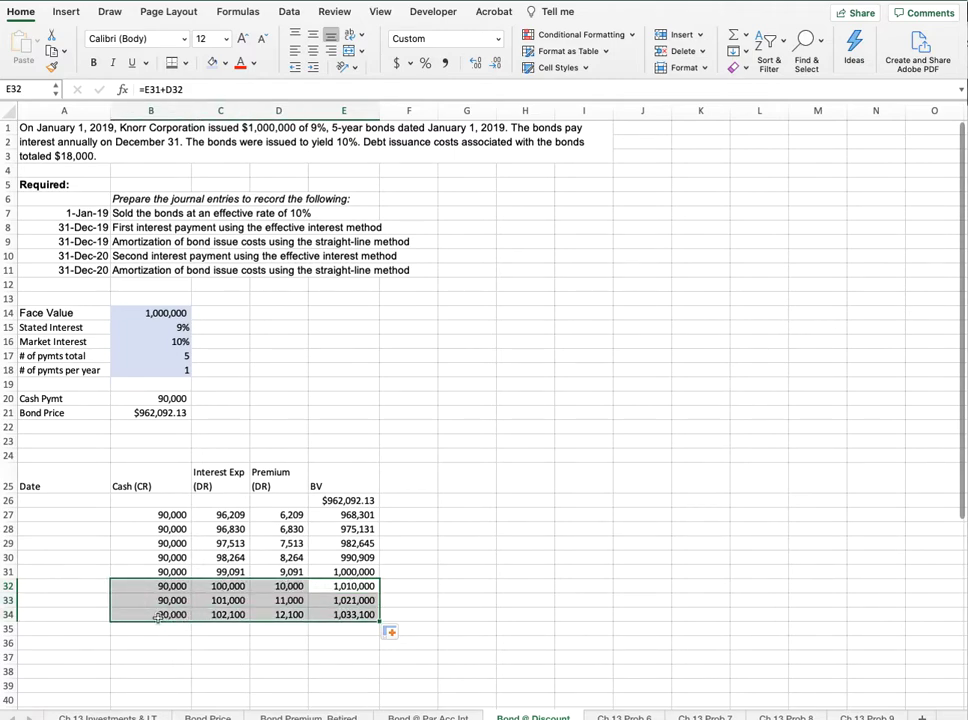
pyautogui.press('Delete')
pyautogui.press('Up')
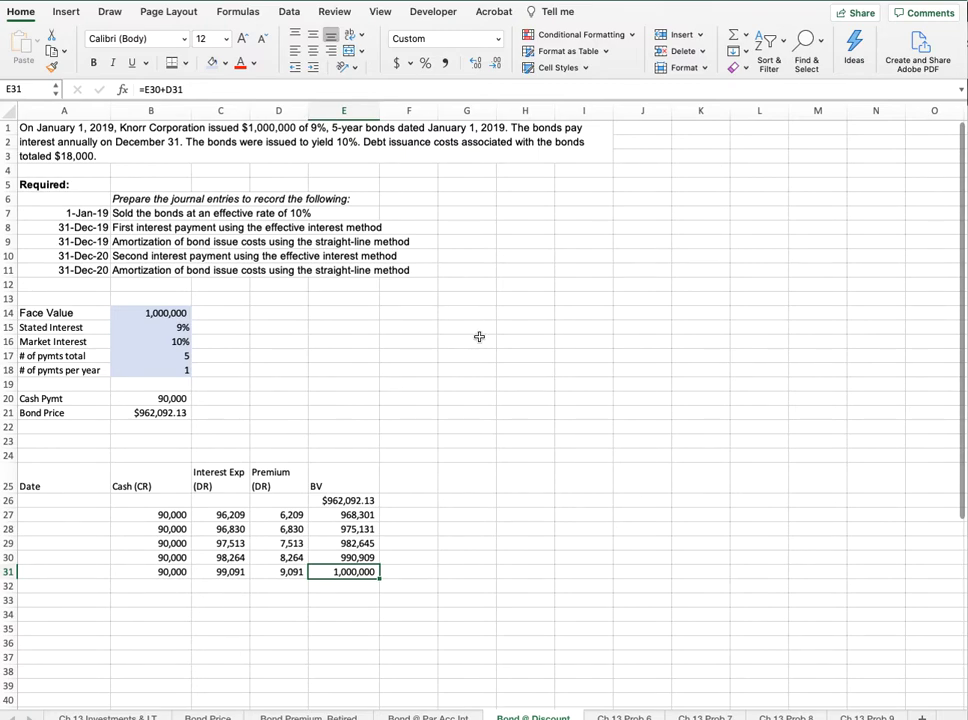
pyautogui.click(589, 203)
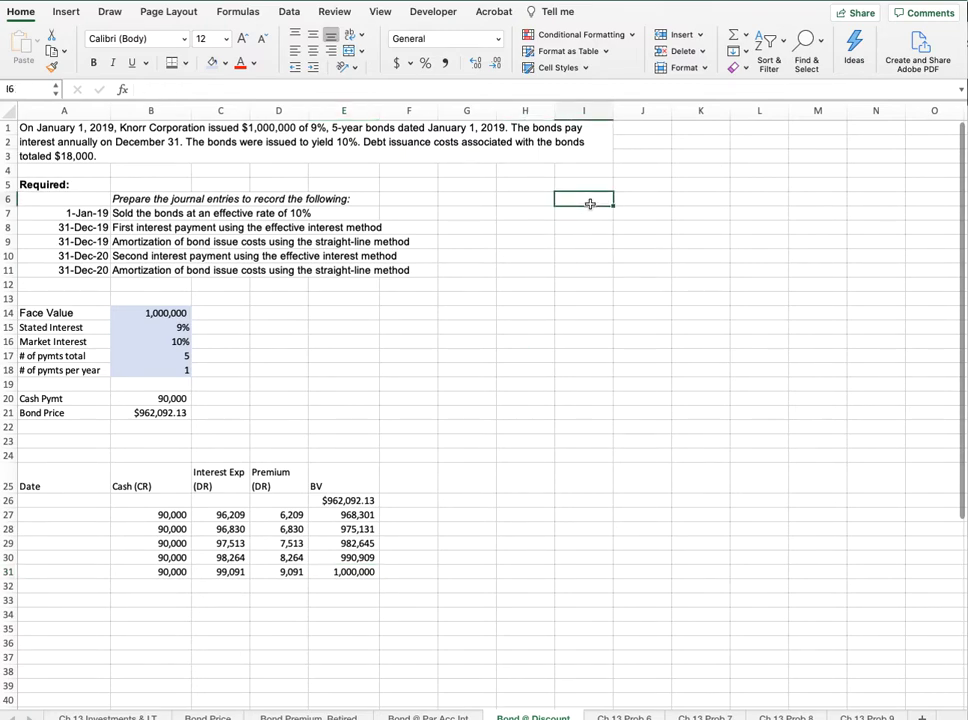
# Step: Enter the 1/1/19 date in I6 and the Cash account in J6, narrowing column J
pyautogui.write('1/1/19')
pyautogui.press('Return')
pyautogui.press('Up')
pyautogui.press('Right')
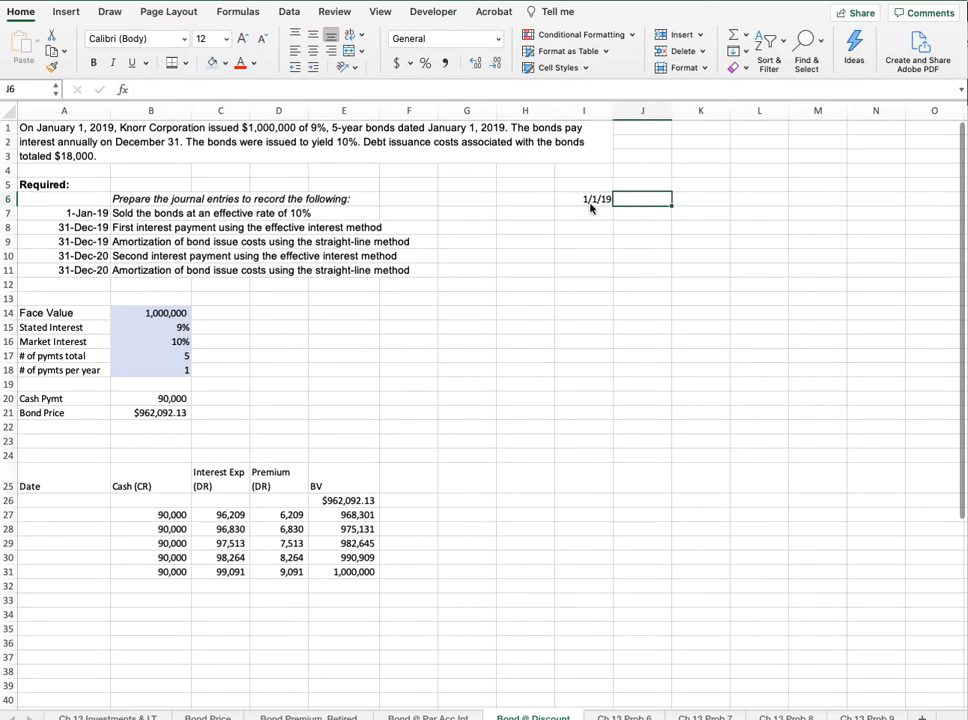
pyautogui.moveTo(673, 112); pyautogui.dragTo(646, 113)
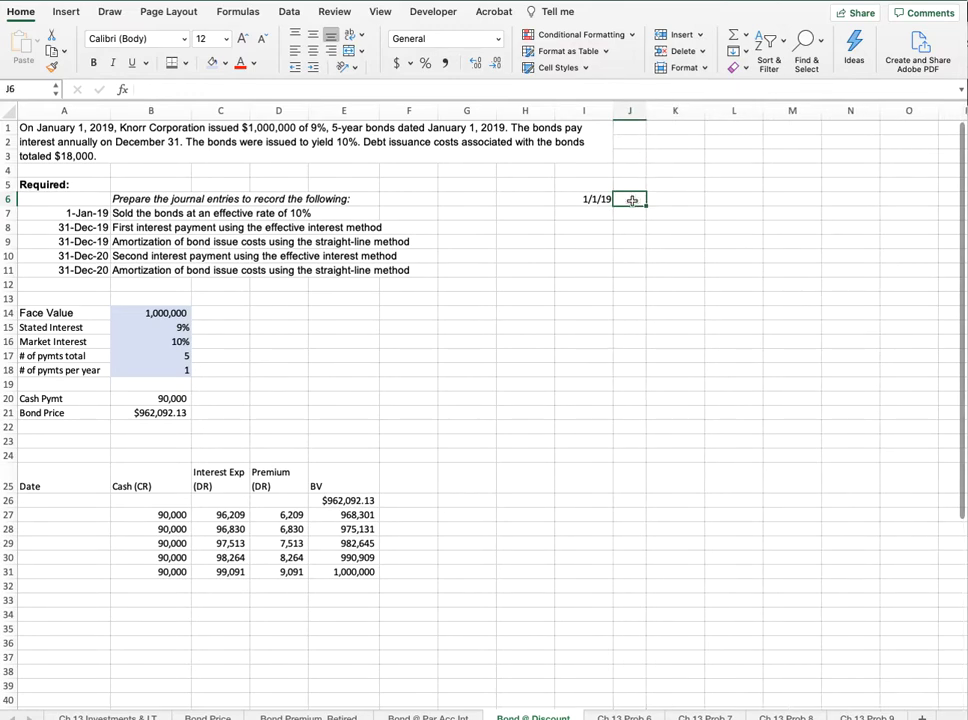
pyautogui.write('Cash')
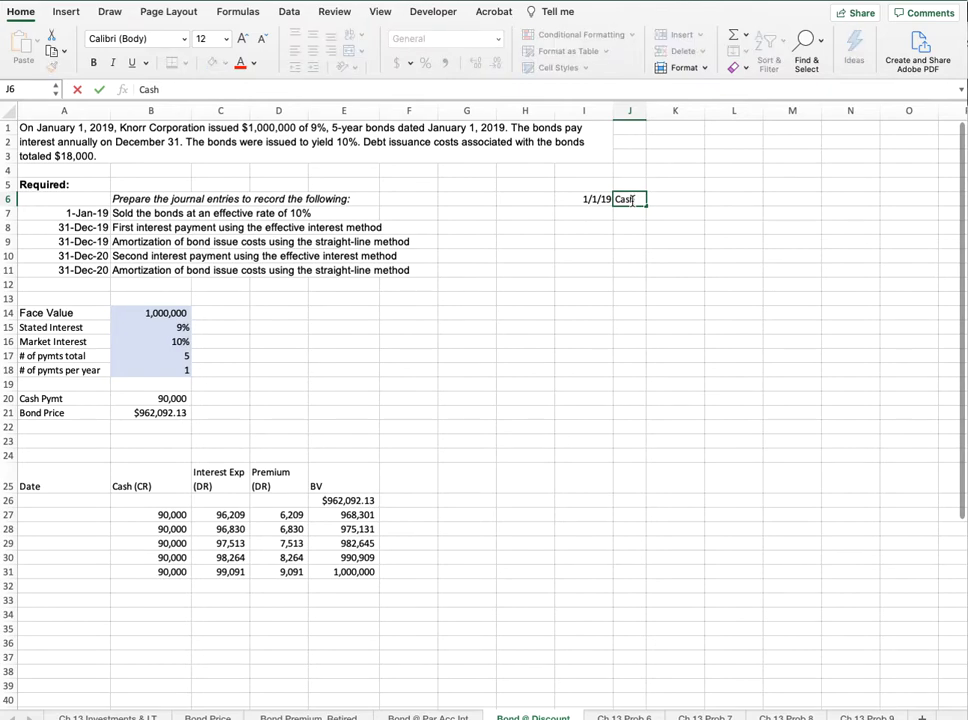
pyautogui.press('Return')
pyautogui.press('Return')
# Step: Add the indented Bonds Payable credit in K8 and Discount on B/P in J7, widening column K
pyautogui.press('Right')
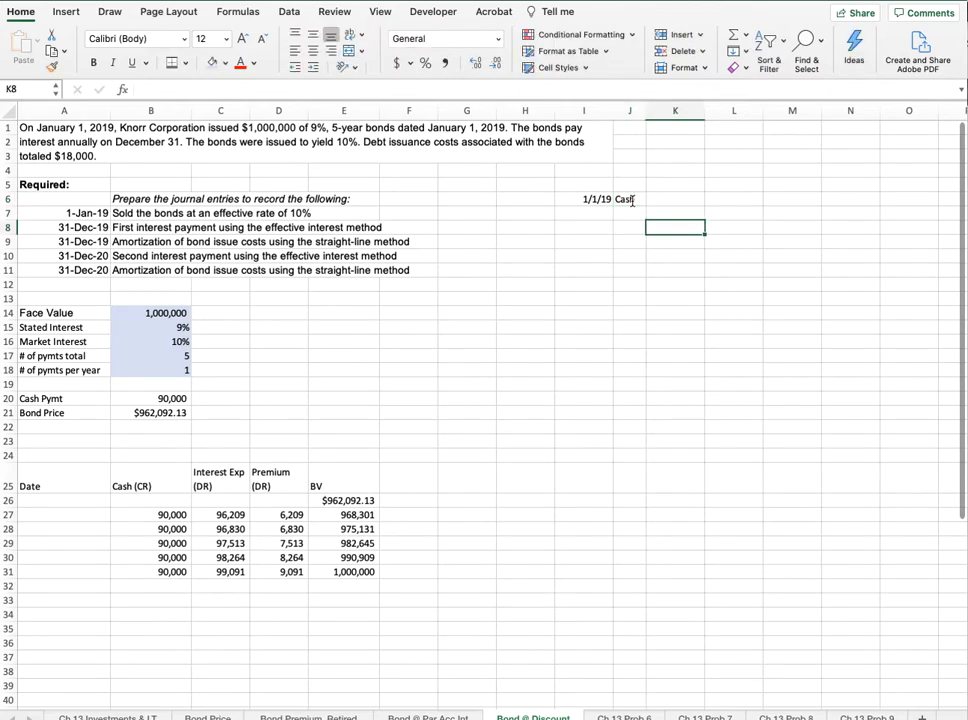
pyautogui.write('Bonds')
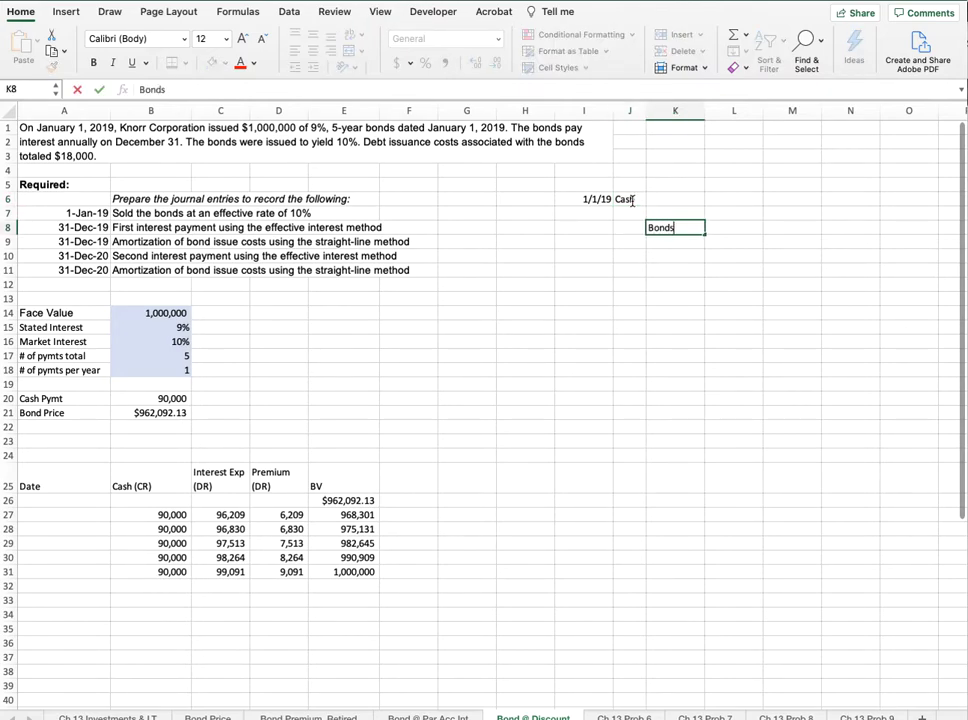
pyautogui.write(' Payable')
pyautogui.press('Up')
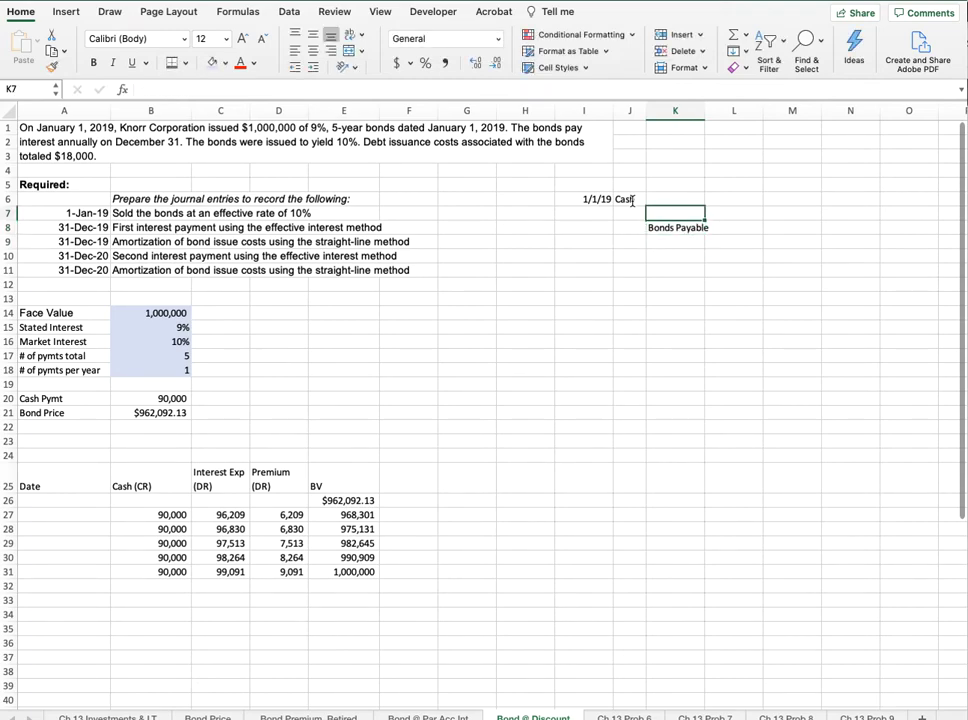
pyautogui.press('Left')
pyautogui.write('Di')
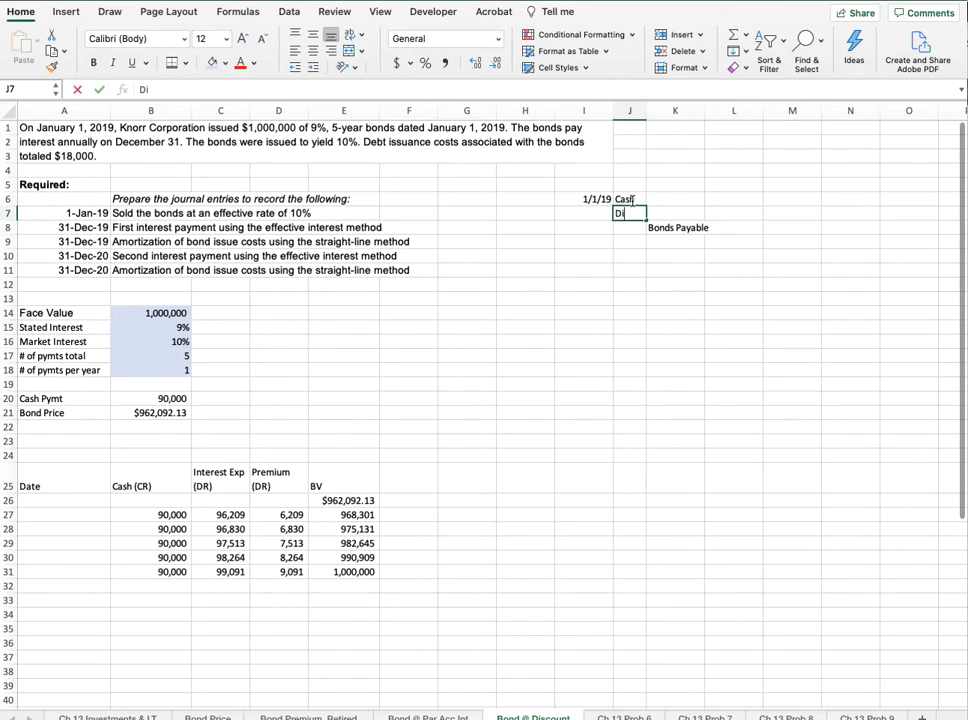
pyautogui.write('scount on ')
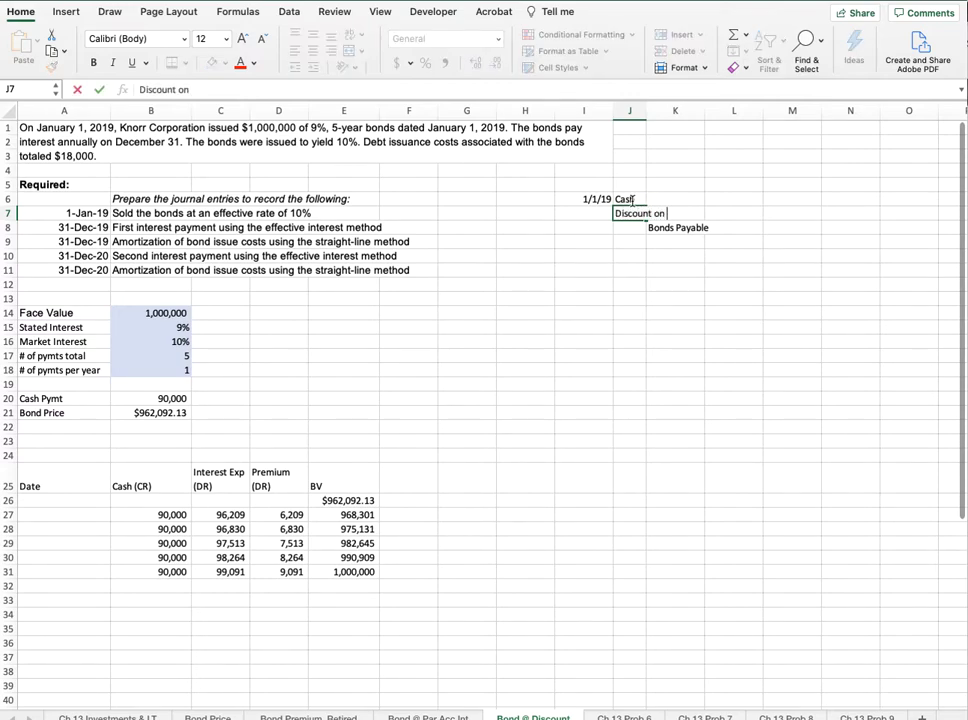
pyautogui.write('B/P')
pyautogui.press('Return')
pyautogui.press('Right')
pyautogui.press('Right')
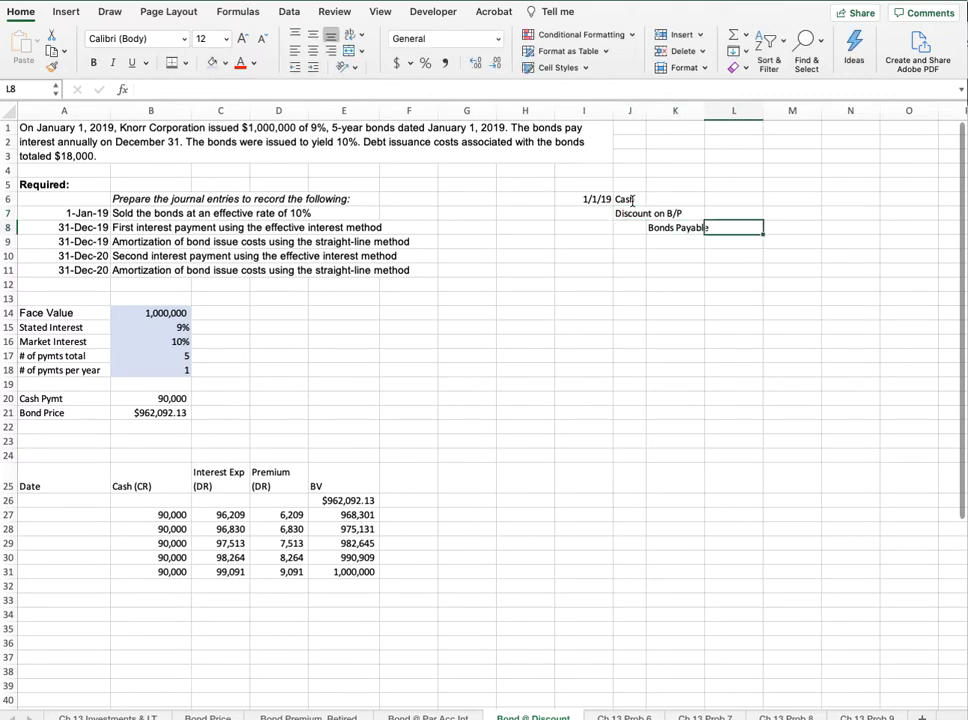
pyautogui.press('Up')
pyautogui.press('Up')
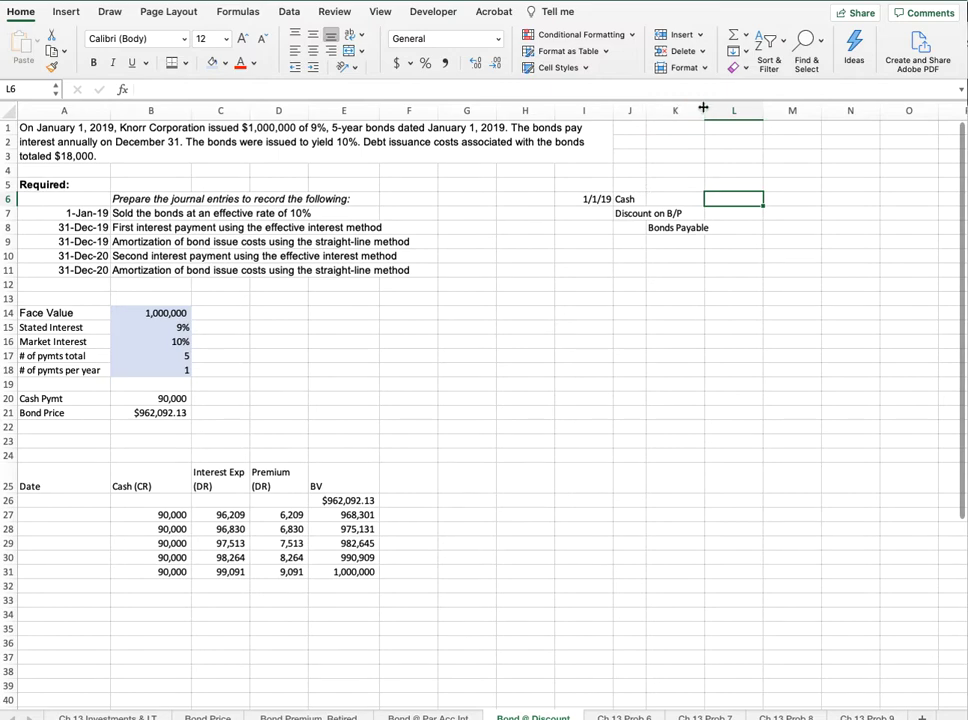
pyautogui.moveTo(703, 110); pyautogui.dragTo(750, 117)
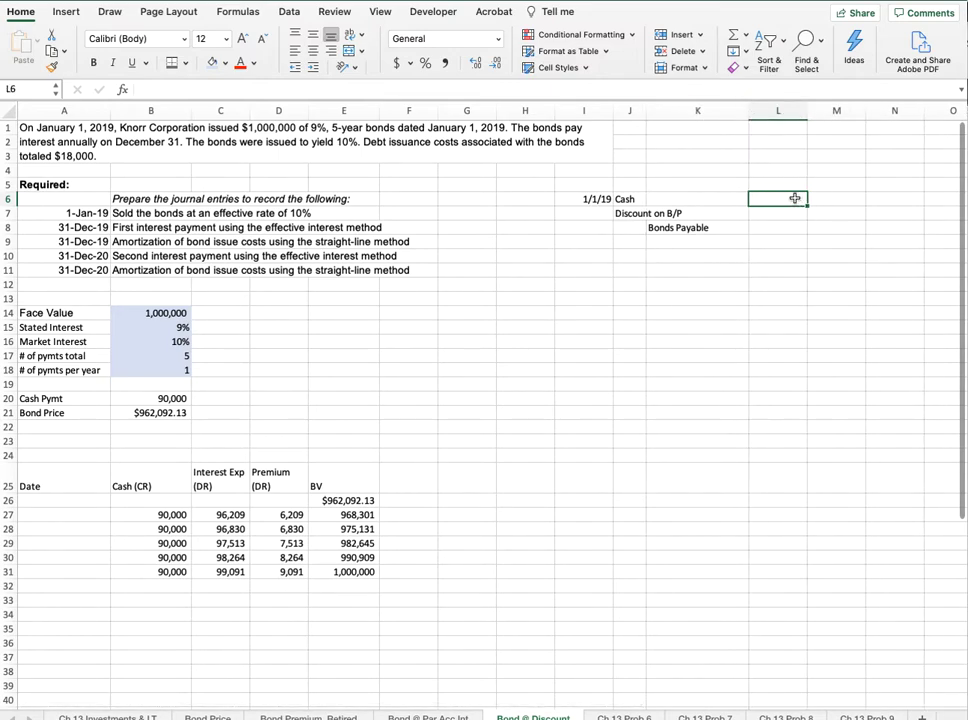
# Step: Enter the 1,000,000 Bonds Payable credit in M8 and the 37,907.87 discount as =M8-E26 in L7
pyautogui.click(827, 228)
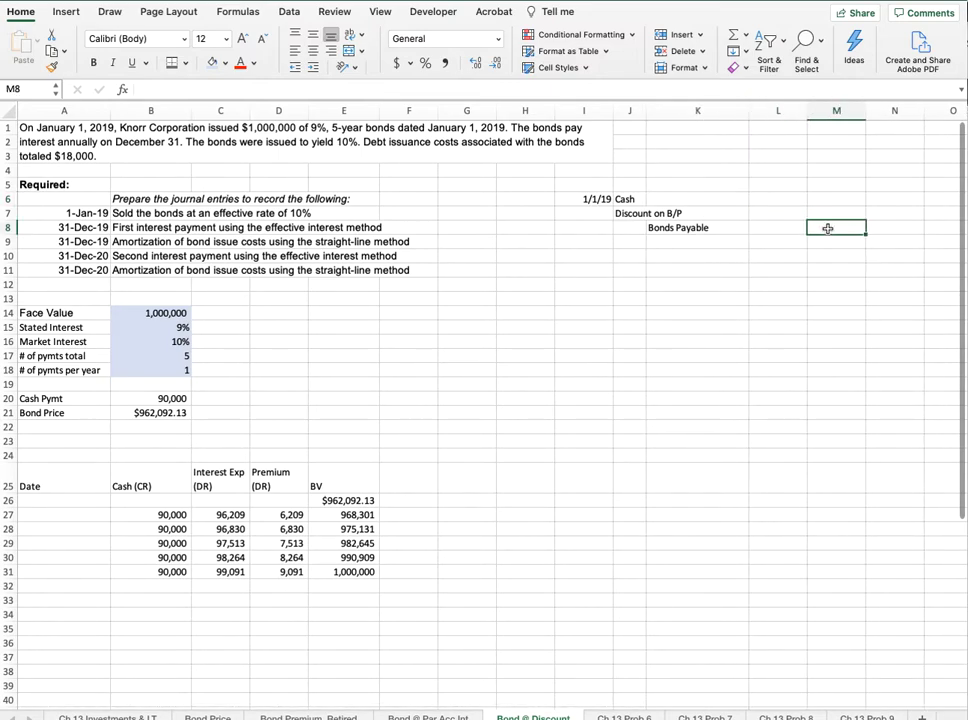
pyautogui.write('=')
pyautogui.click(153, 313)
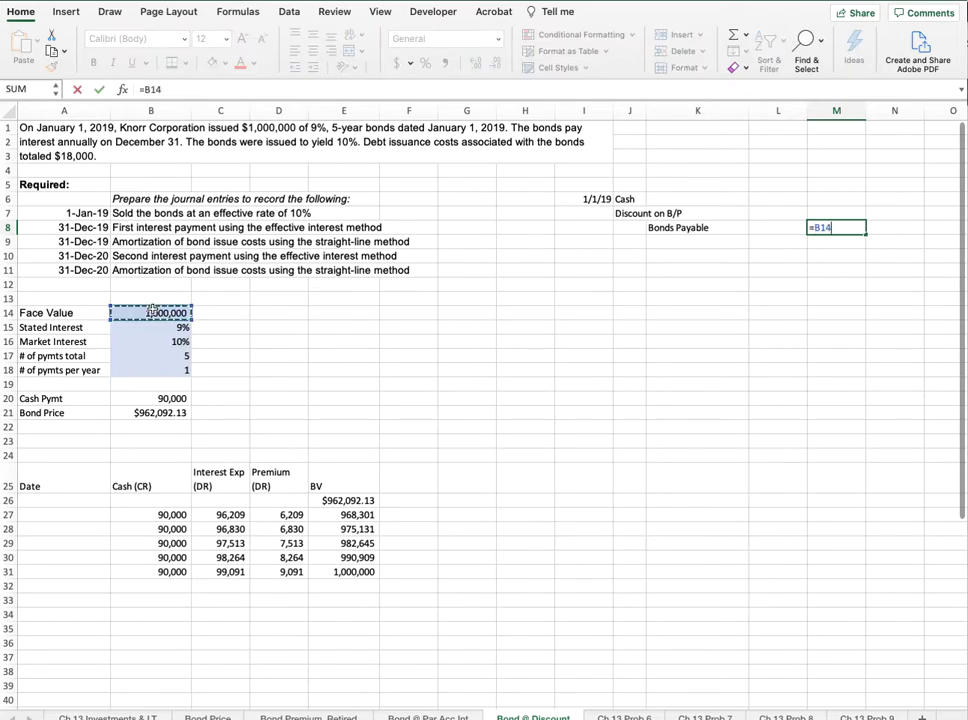
pyautogui.press('Return')
pyautogui.press('Up')
pyautogui.press('Up')
pyautogui.press('Left')
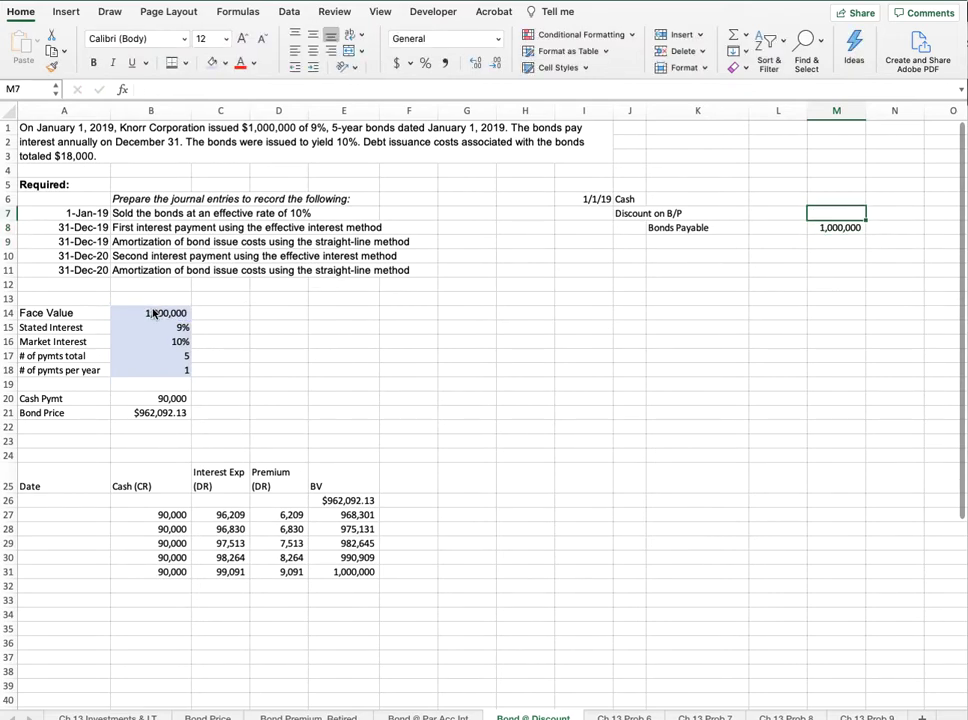
pyautogui.write('=')
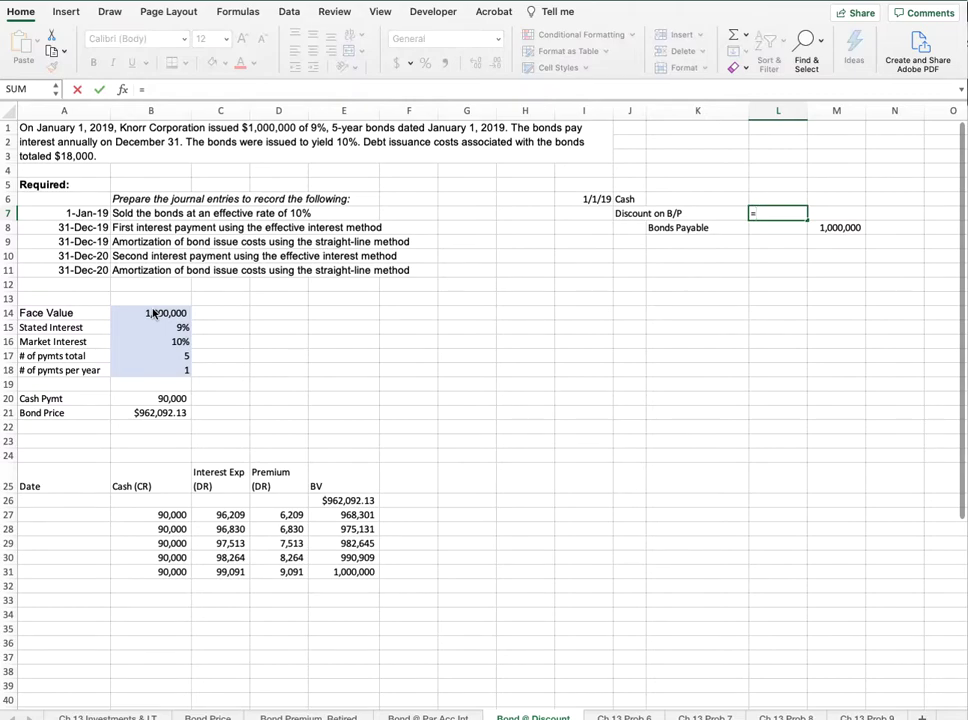
pyautogui.press('Down')
pyautogui.press('Right')
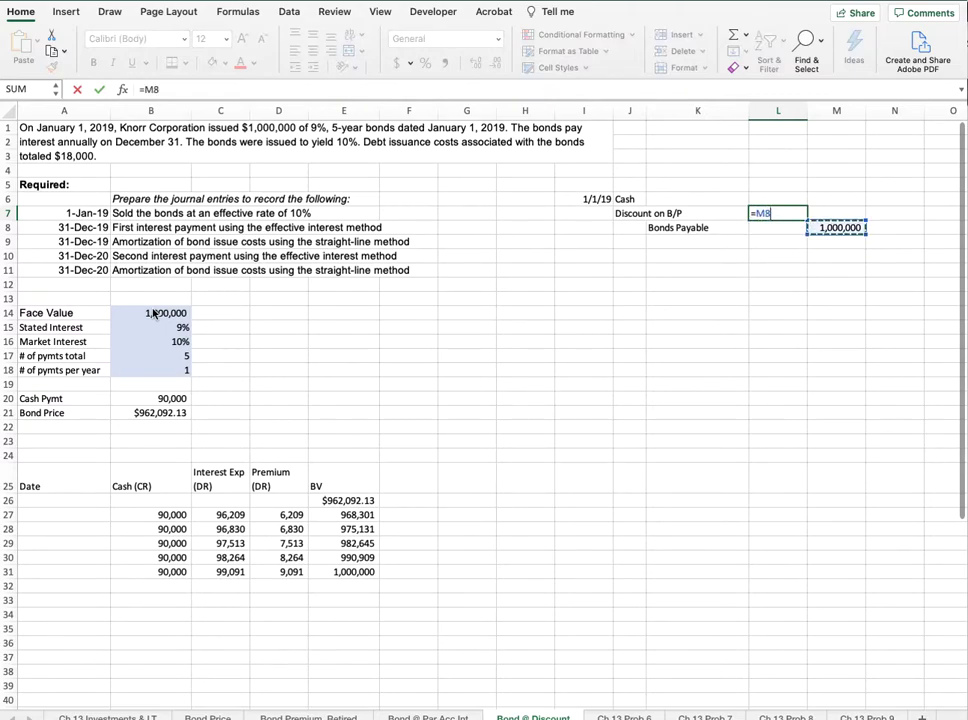
pyautogui.write('-')
pyautogui.click(343, 500)
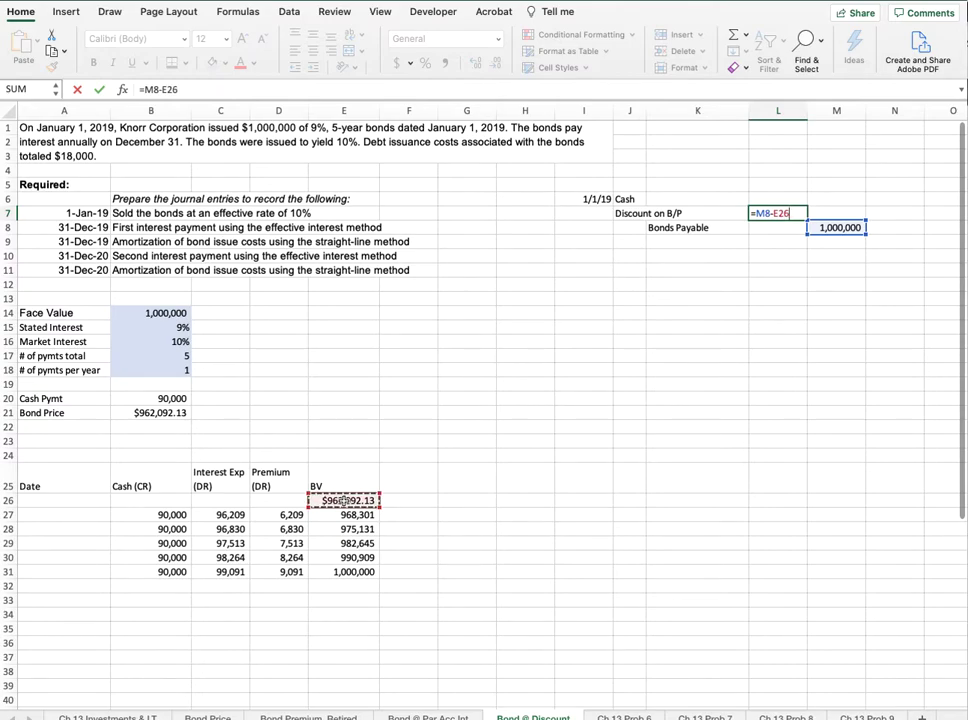
pyautogui.press('Return')
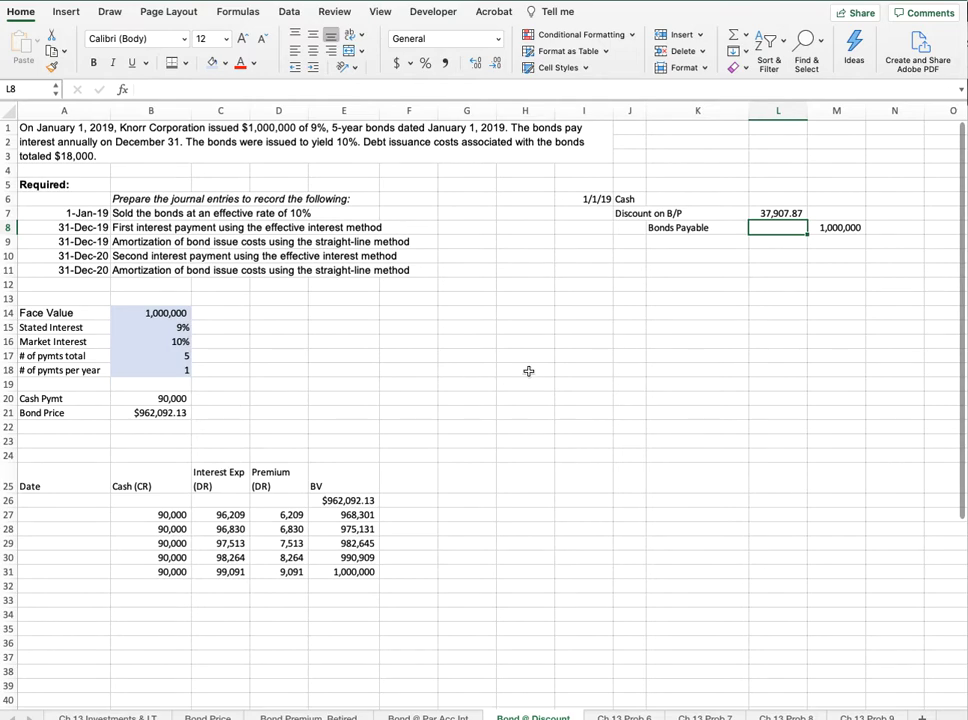
# Step: Enter the Cash debit in L6 as =M8-L7, giving 962,092.13
pyautogui.click(780, 202)
pyautogui.write('=')
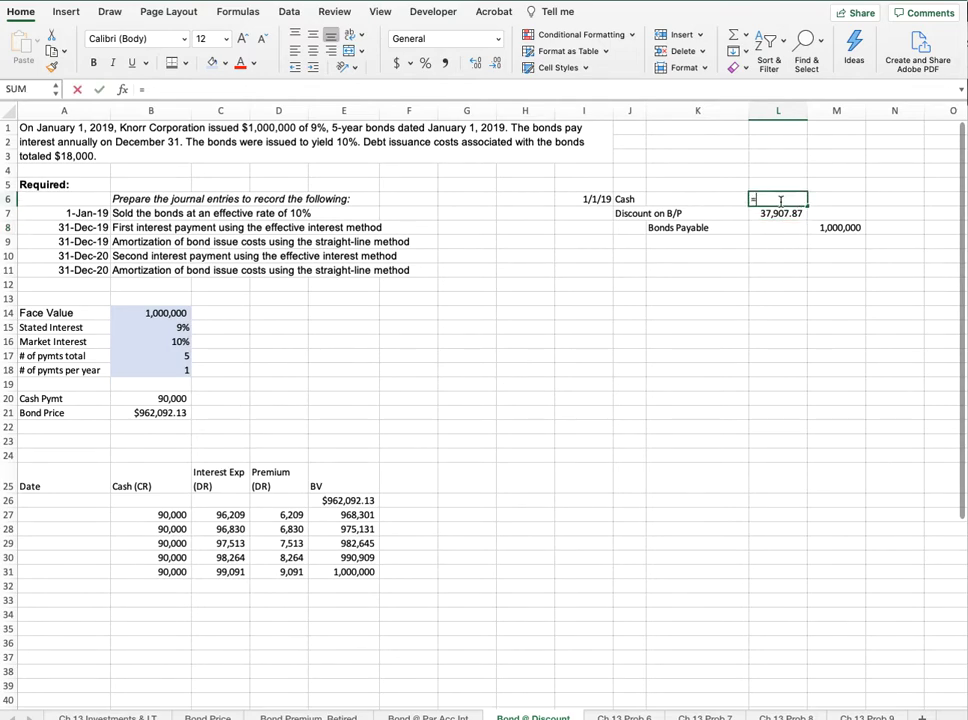
pyautogui.press('Down')
pyautogui.press('Down')
pyautogui.press('Right')
pyautogui.write('-')
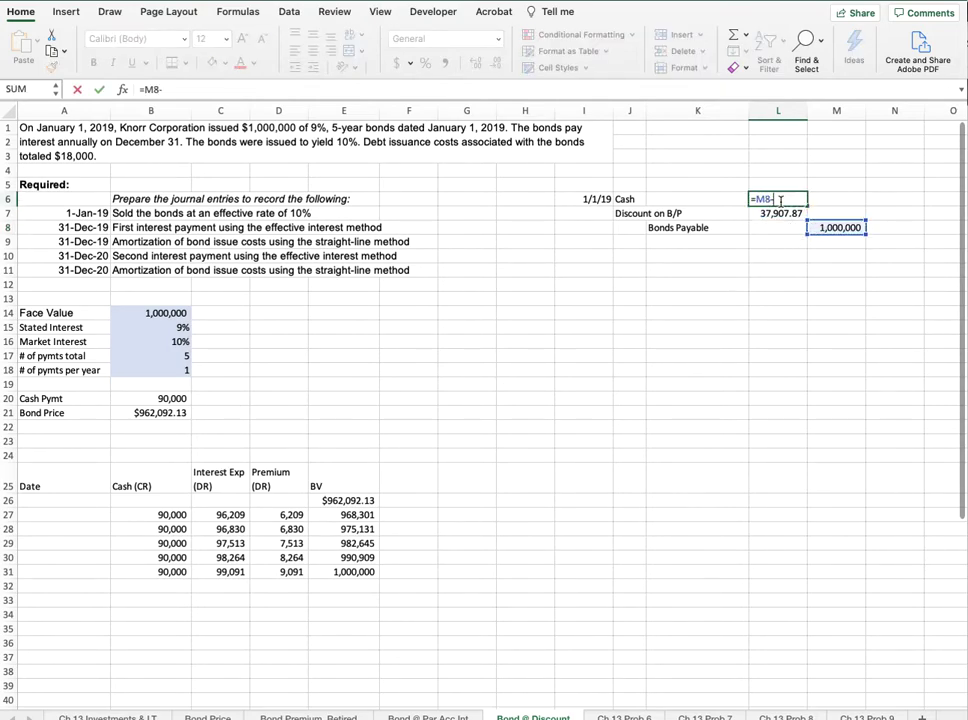
pyautogui.press('Down')
pyautogui.press('Return')
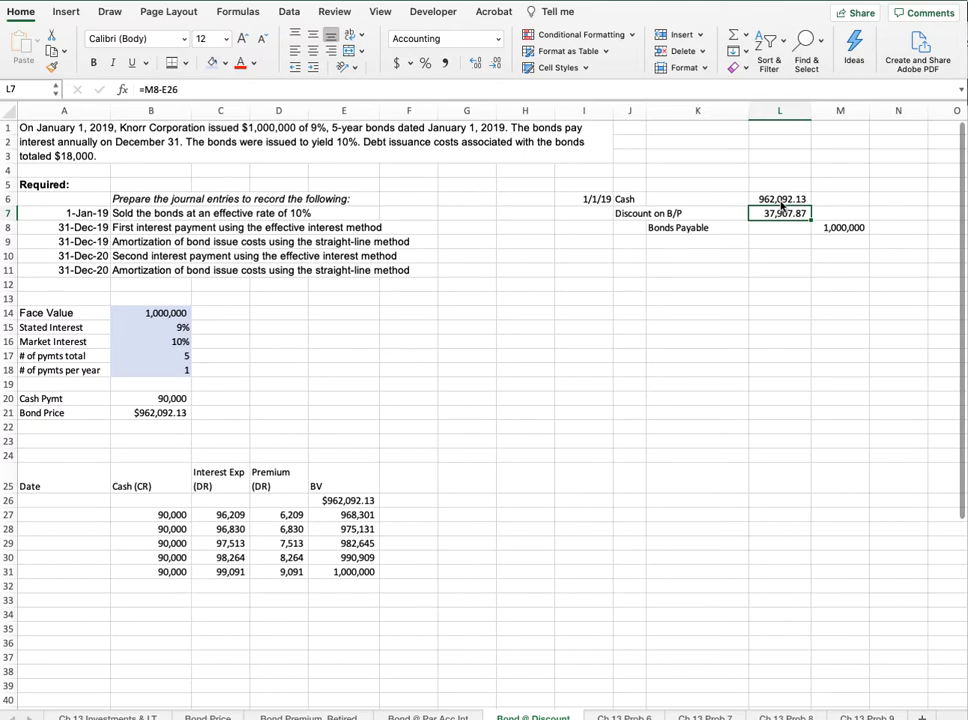
pyautogui.press('Down')
pyautogui.press('Down')
pyautogui.press('Down')
pyautogui.press('Left')
pyautogui.press('Left')
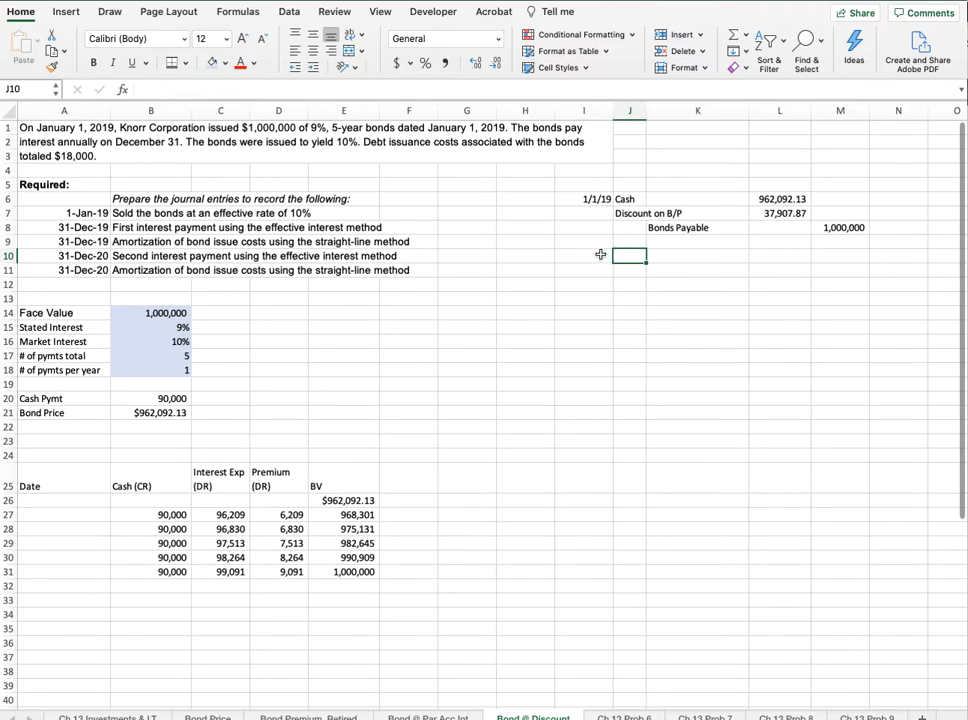
# Step: Enter Def. Debt Issuance Costs as the debit account in J10 and Cash as the credit account in K11
pyautogui.press('F2')
pyautogui.press('Escape')
pyautogui.write('Def. De')
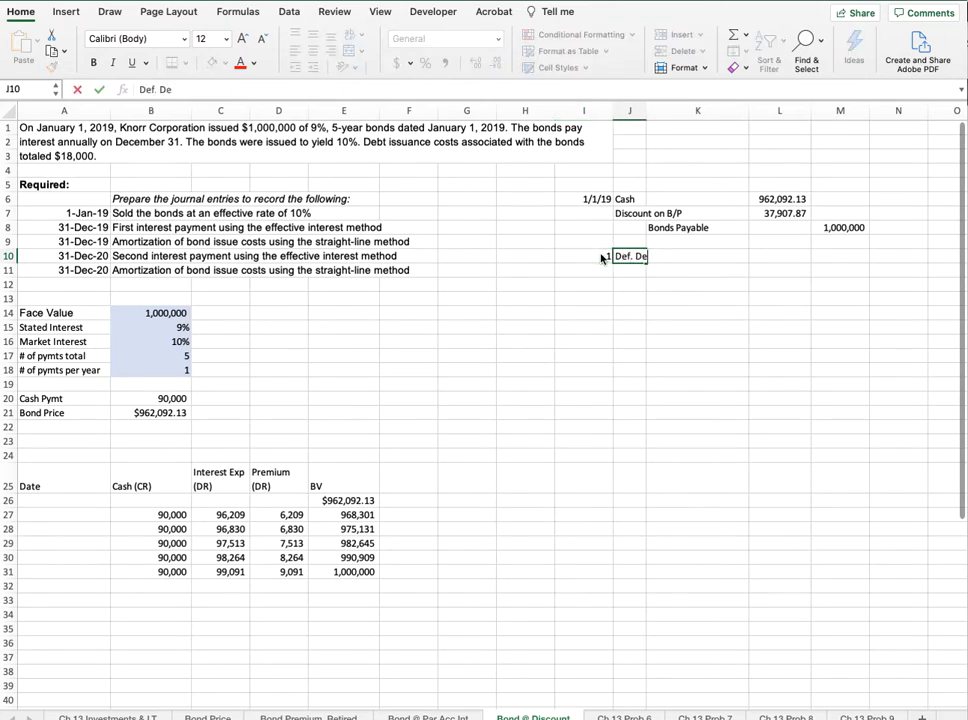
pyautogui.write('bt Issuance Costs')
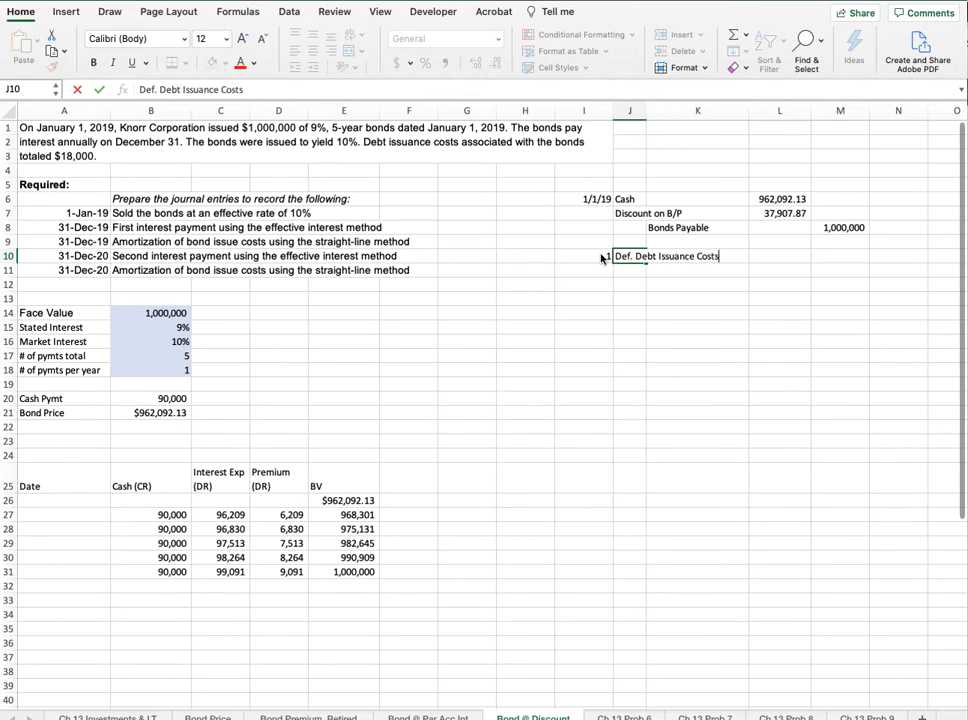
pyautogui.press('Return')
pyautogui.press('Tab')
pyautogui.write('Cash')
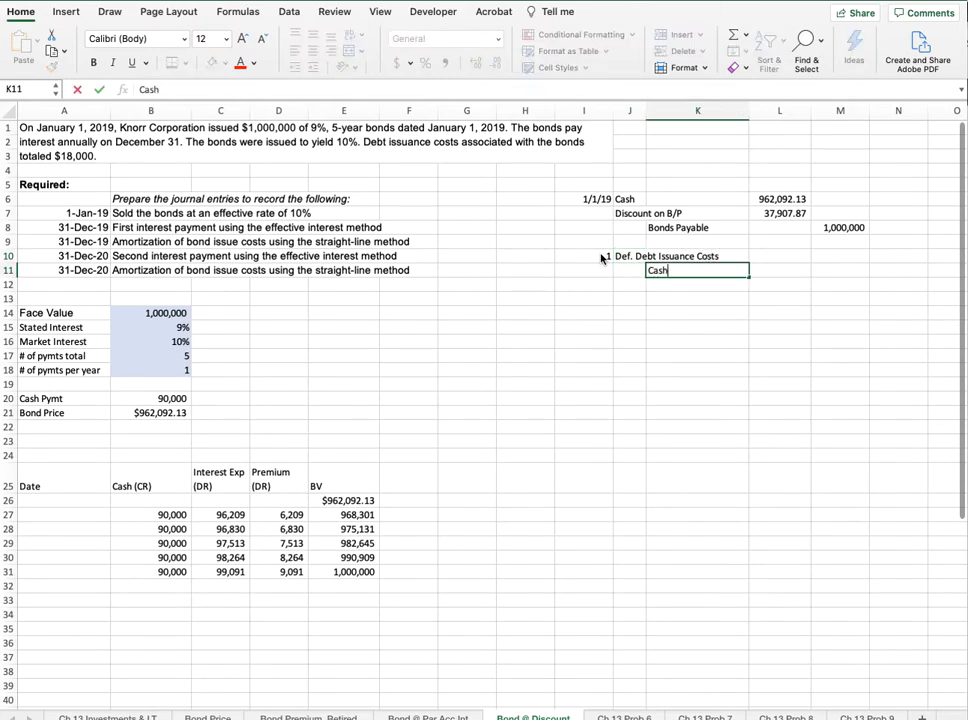
pyautogui.press('Tab')
# Step: Enter 18000 as both the debit and the credit amount
pyautogui.press('Up')
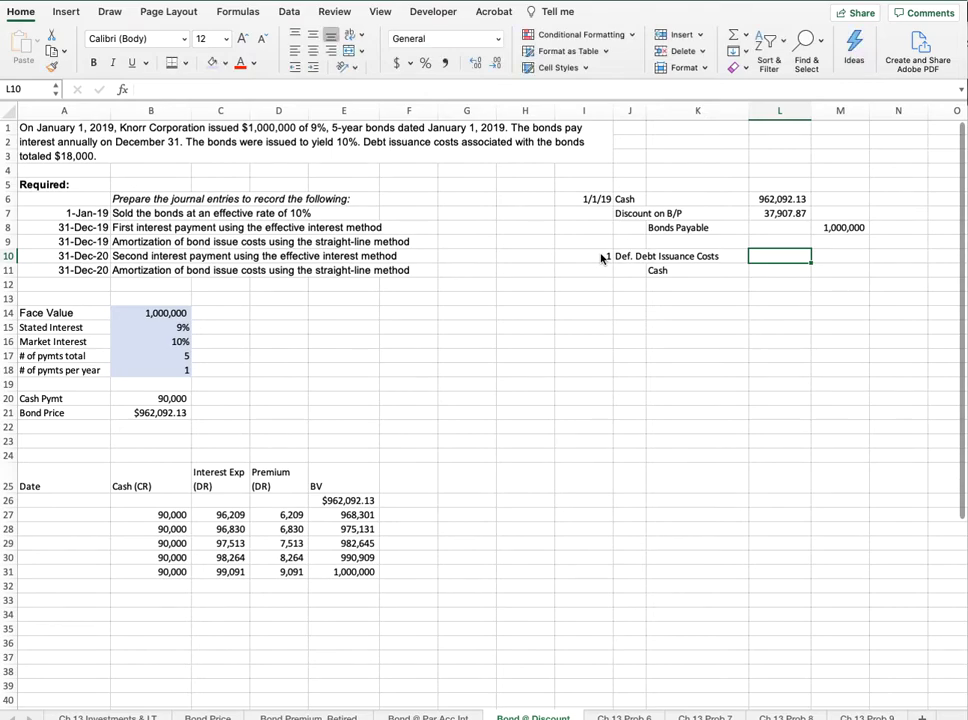
pyautogui.write('18000')
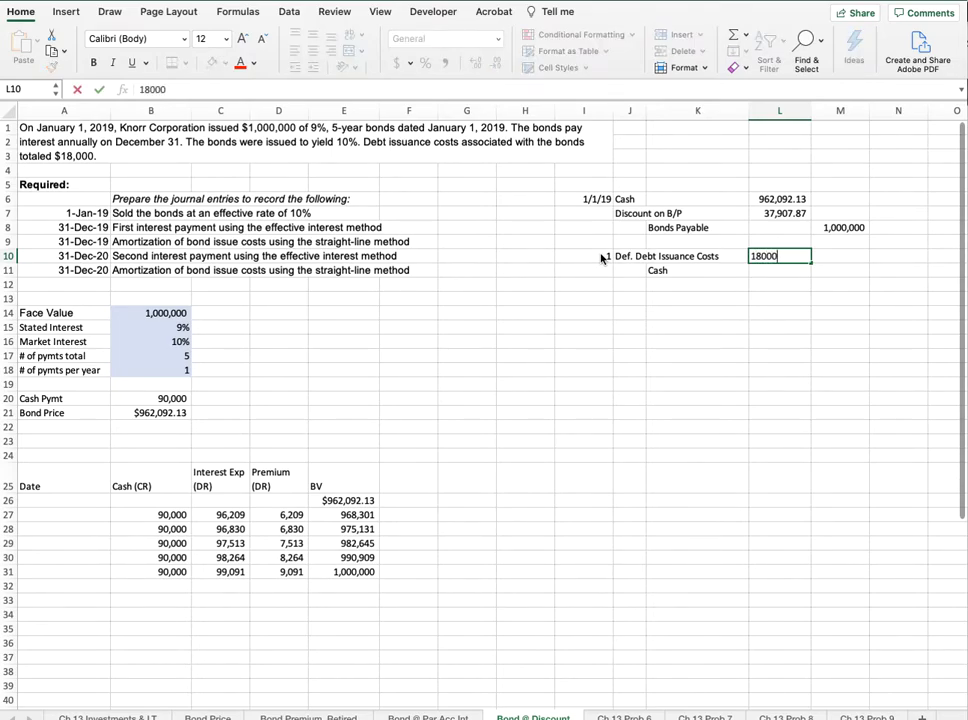
pyautogui.press('Return')
pyautogui.press('Tab')
pyautogui.write('18000')
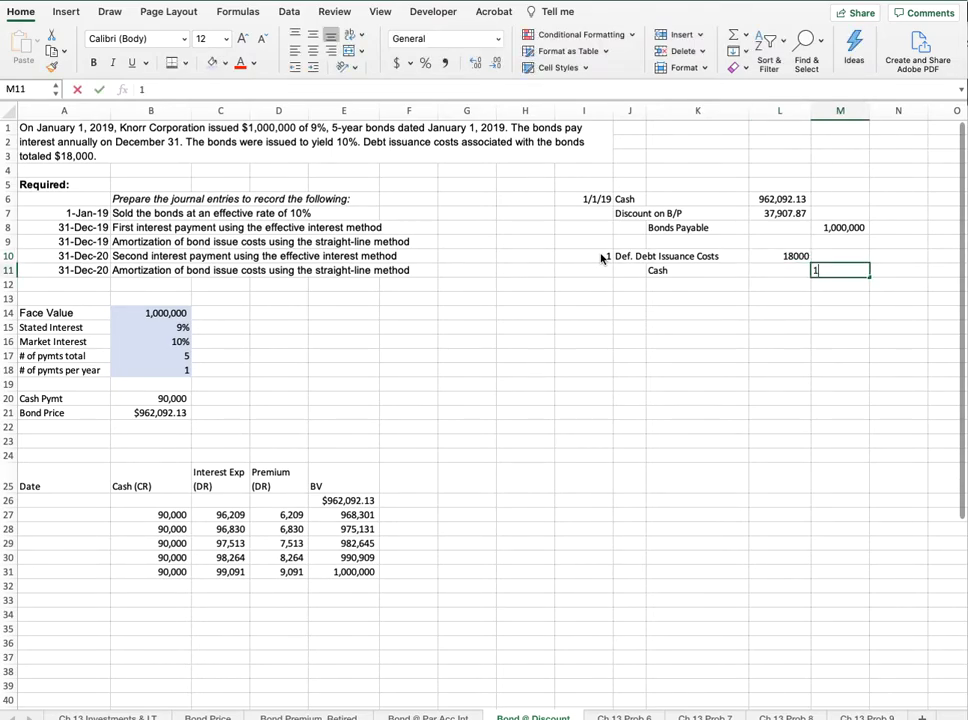
pyautogui.press('Return')
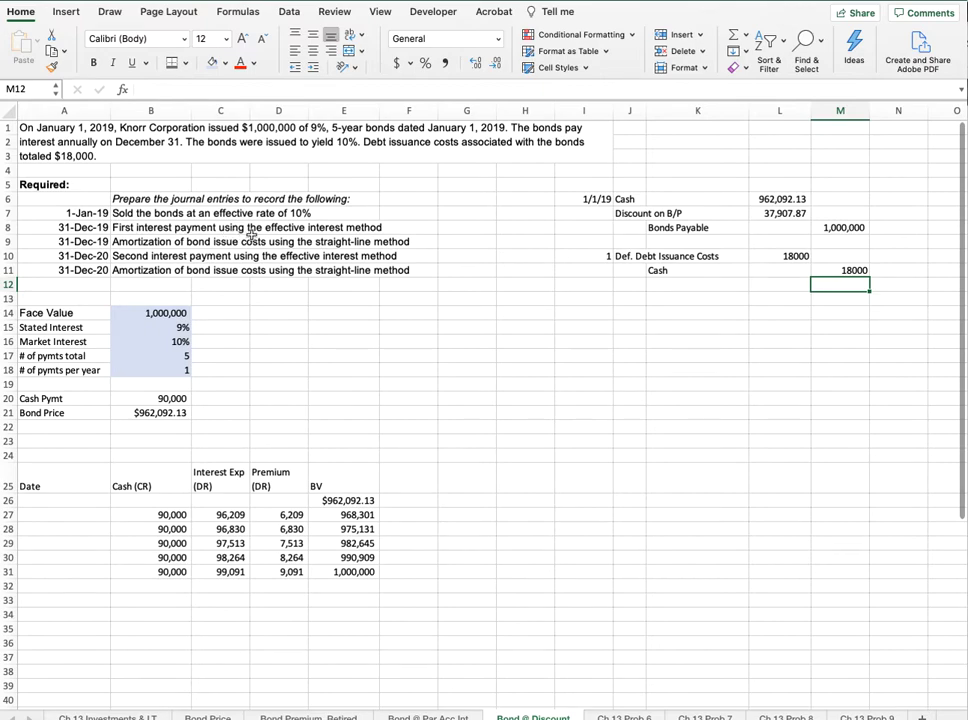
# Step: Date the new entry 12/31/19 and enter Interest Expense as its debit account
pyautogui.click(602, 288)
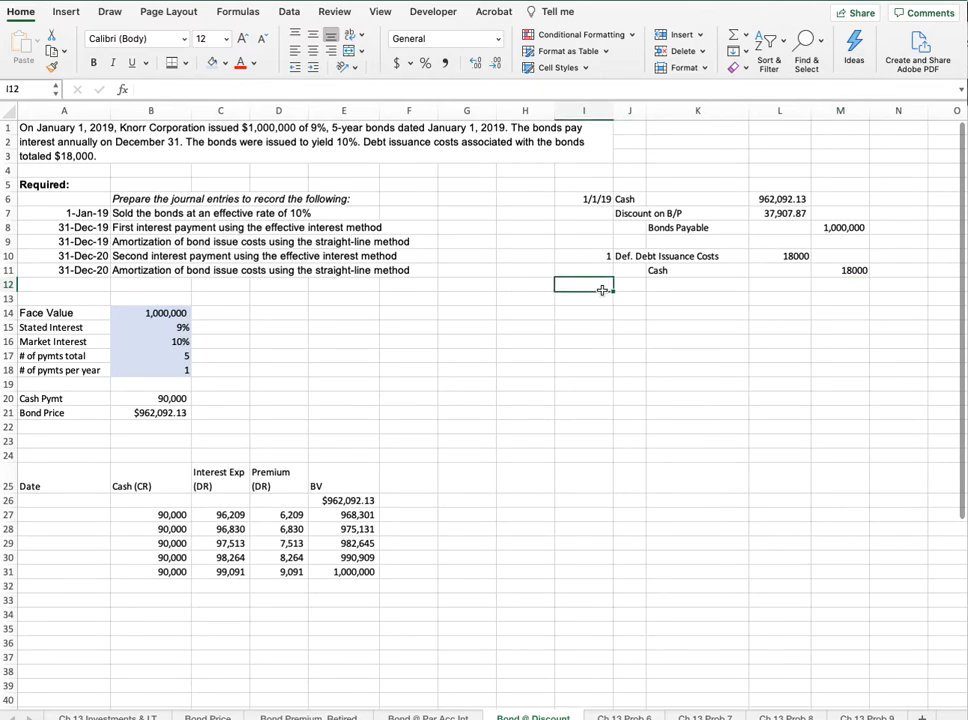
pyautogui.write('12/31/19')
pyautogui.press('Return')
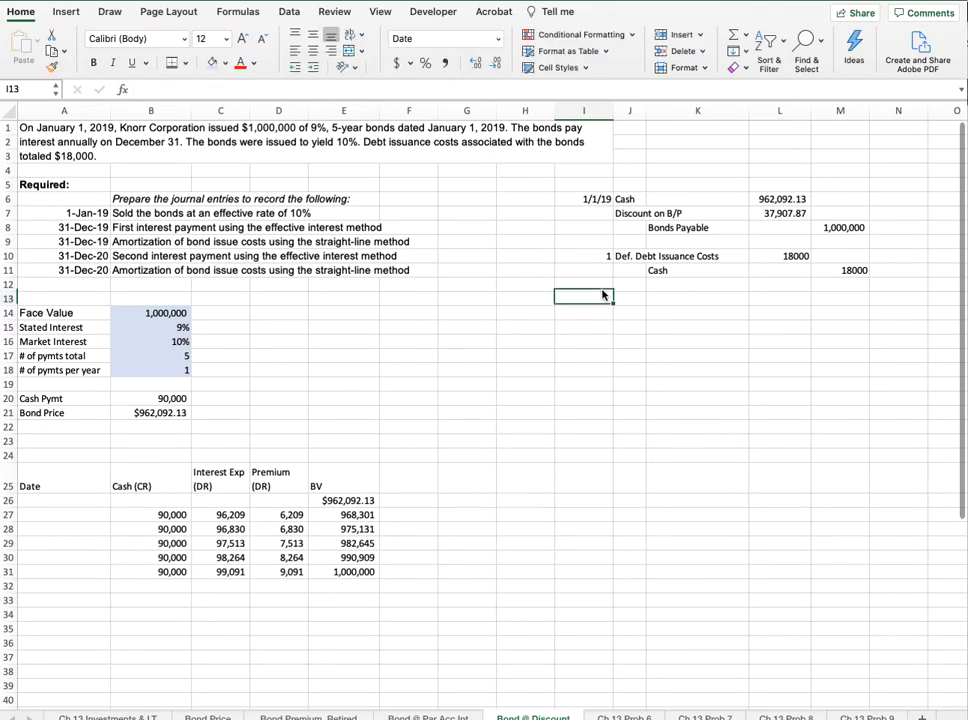
pyautogui.write('12/31/19')
pyautogui.press('Return')
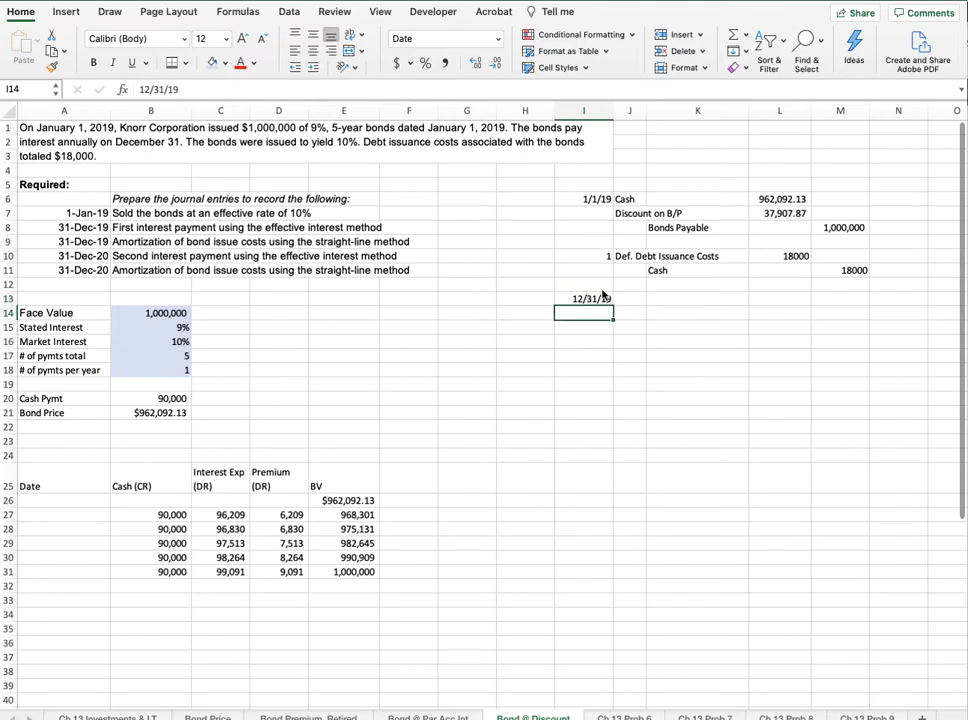
pyautogui.press('Up')
pyautogui.press('Right')
pyautogui.write('Inte')
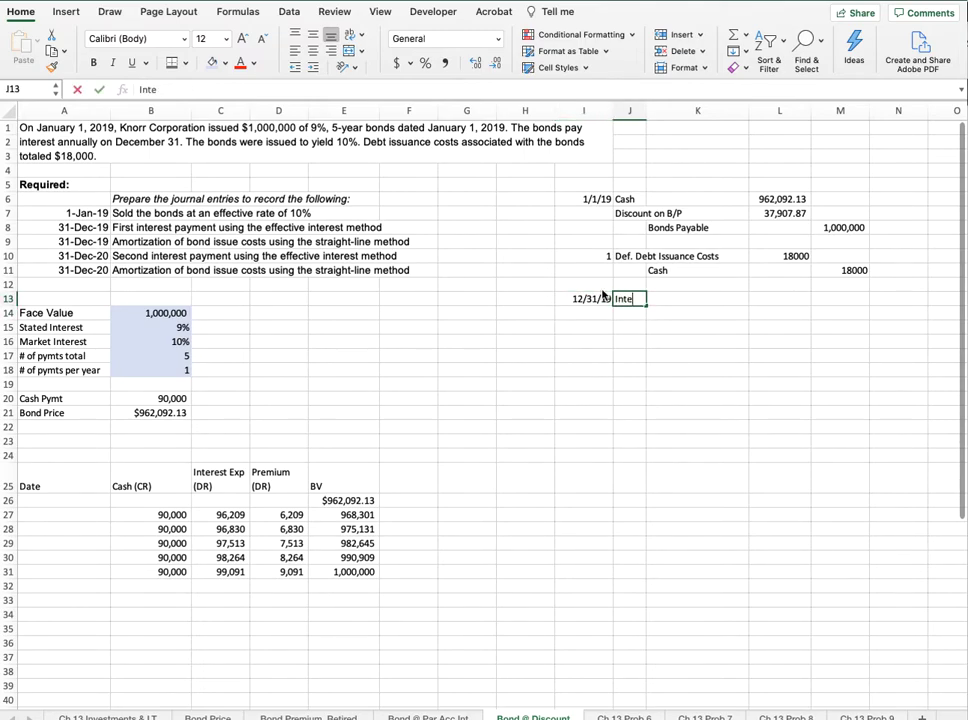
pyautogui.write('rest Expense')
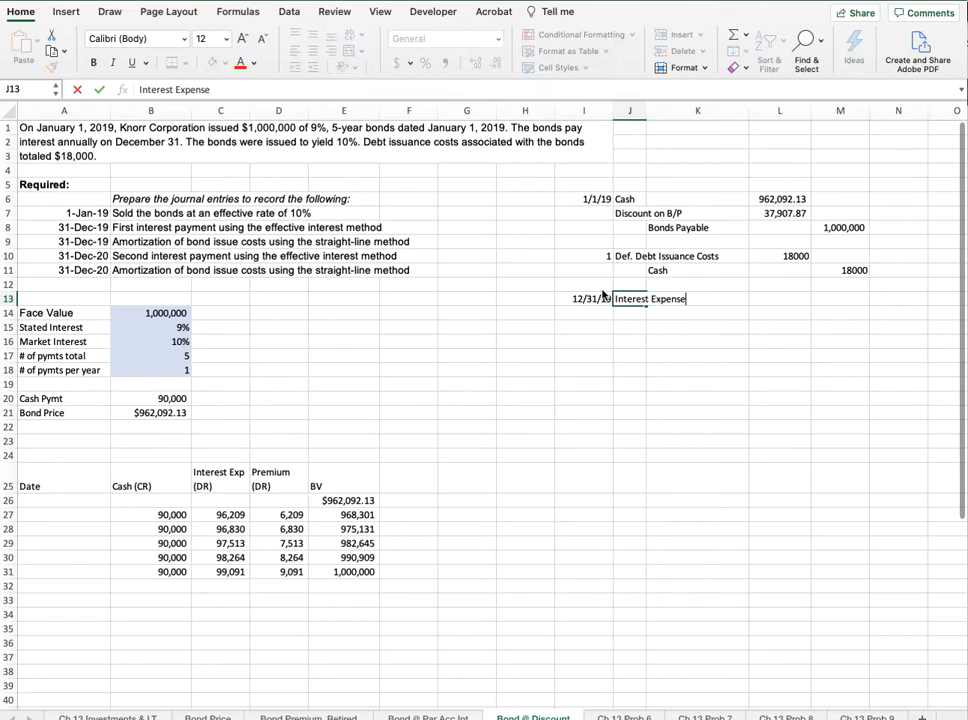
pyautogui.press('Return')
# Step: Add the credit lines Discount on B/P, linked to J7, and Cash
pyautogui.press('Right')
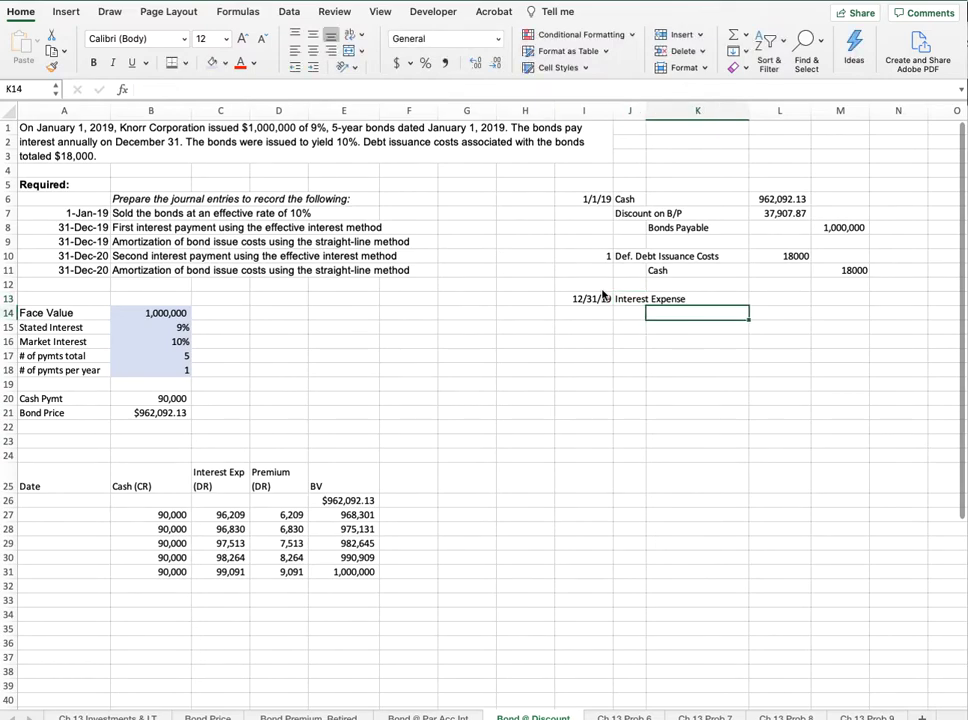
pyautogui.write('=')
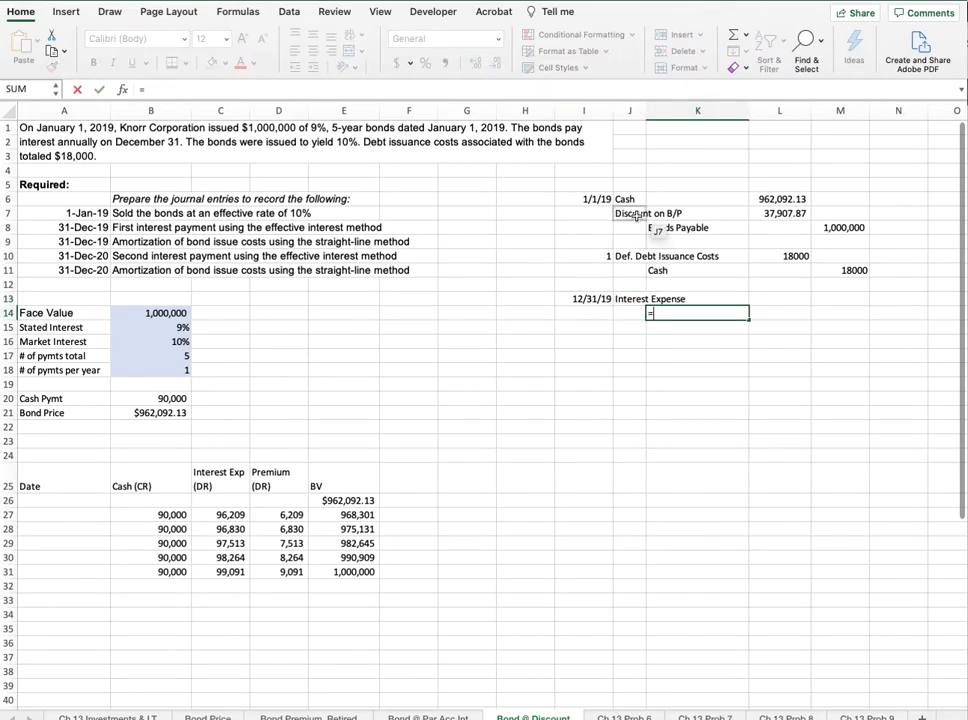
pyautogui.click(636, 215)
pyautogui.press('Return')
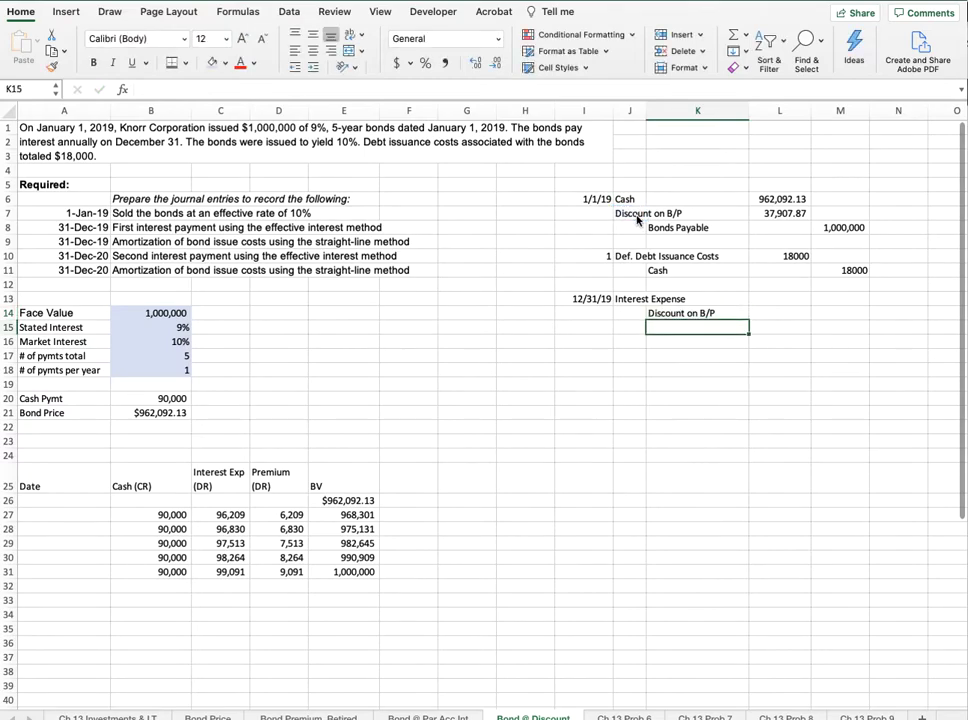
pyautogui.write('Cash')
pyautogui.press('Right')
pyautogui.press('Up')
pyautogui.press('Up')
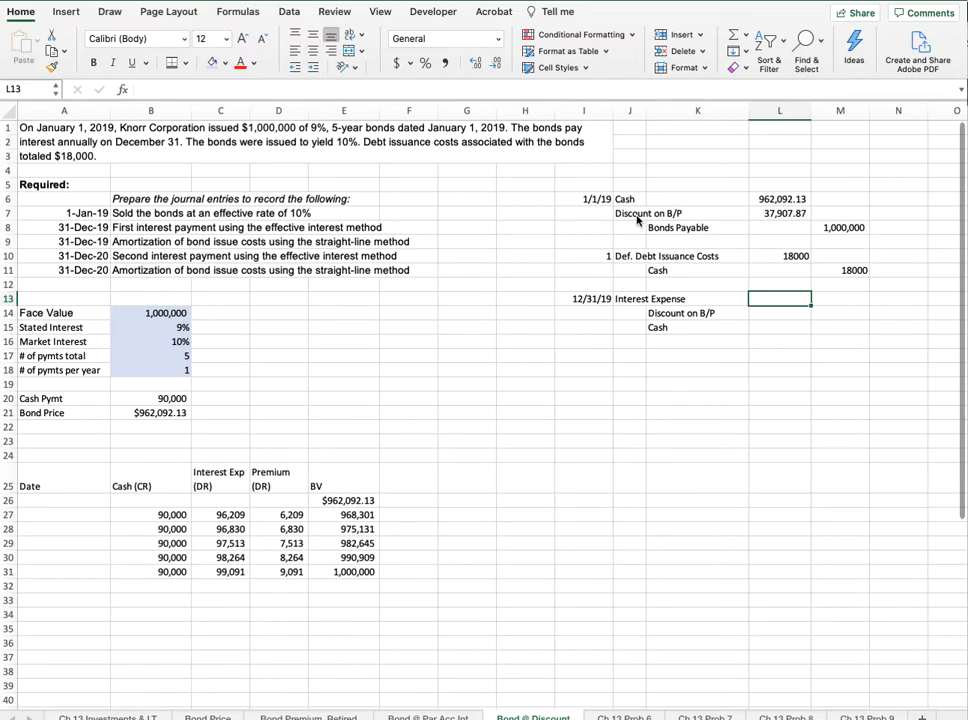
# Step: Change the D25 schedule header from Premium (DR) to Discount (CR)
pyautogui.click(285, 480)
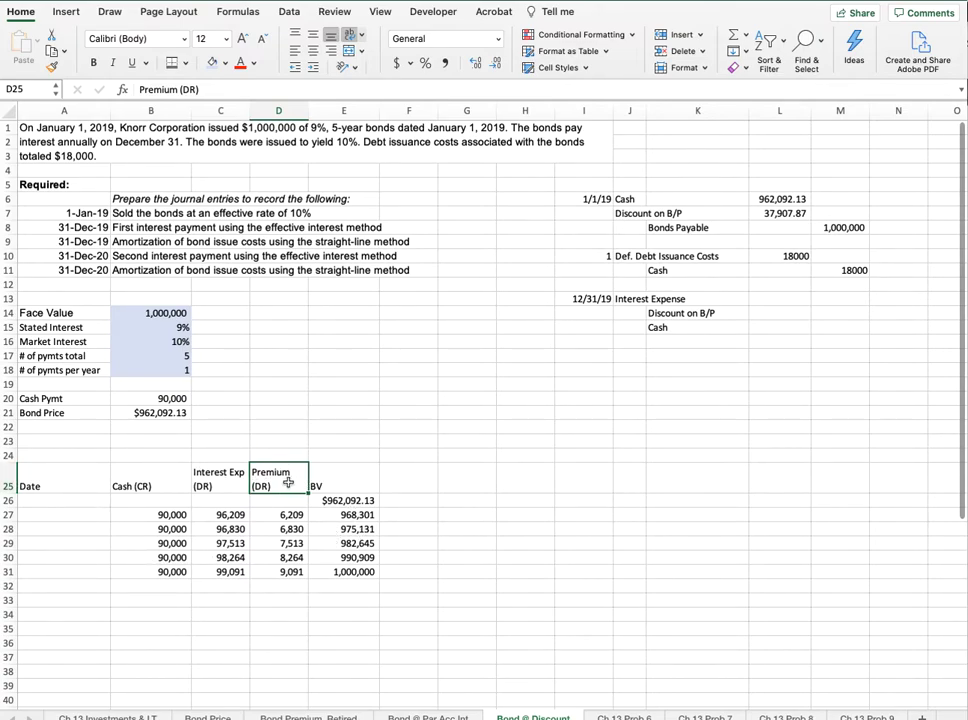
pyautogui.moveTo(200, 89); pyautogui.dragTo(98, 103)
pyautogui.write('Discount')
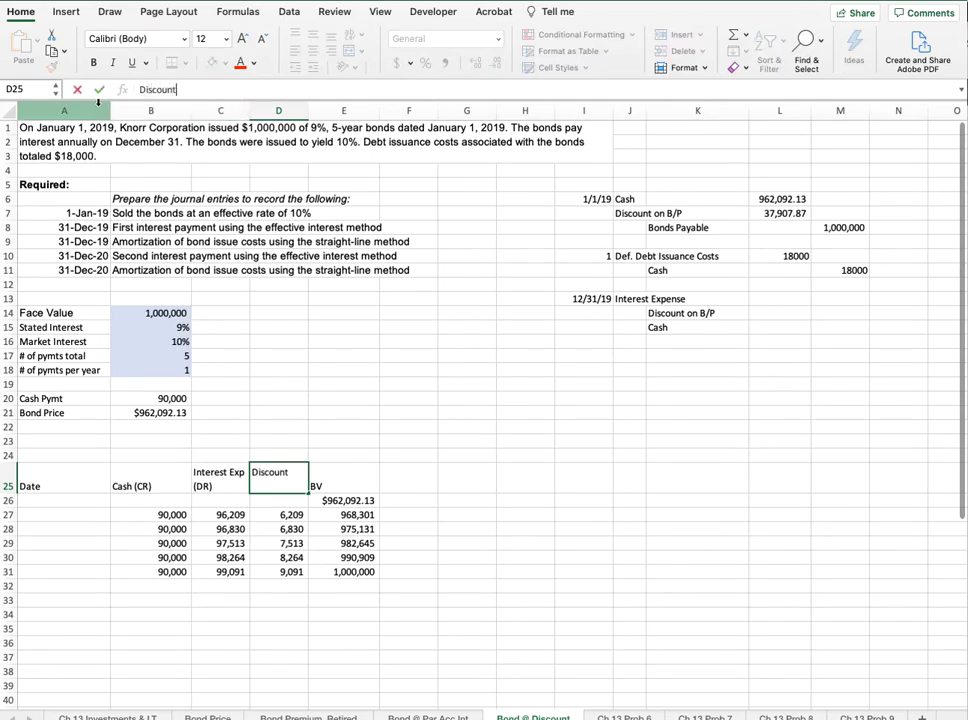
pyautogui.write(' (CR)')
pyautogui.press('Return')
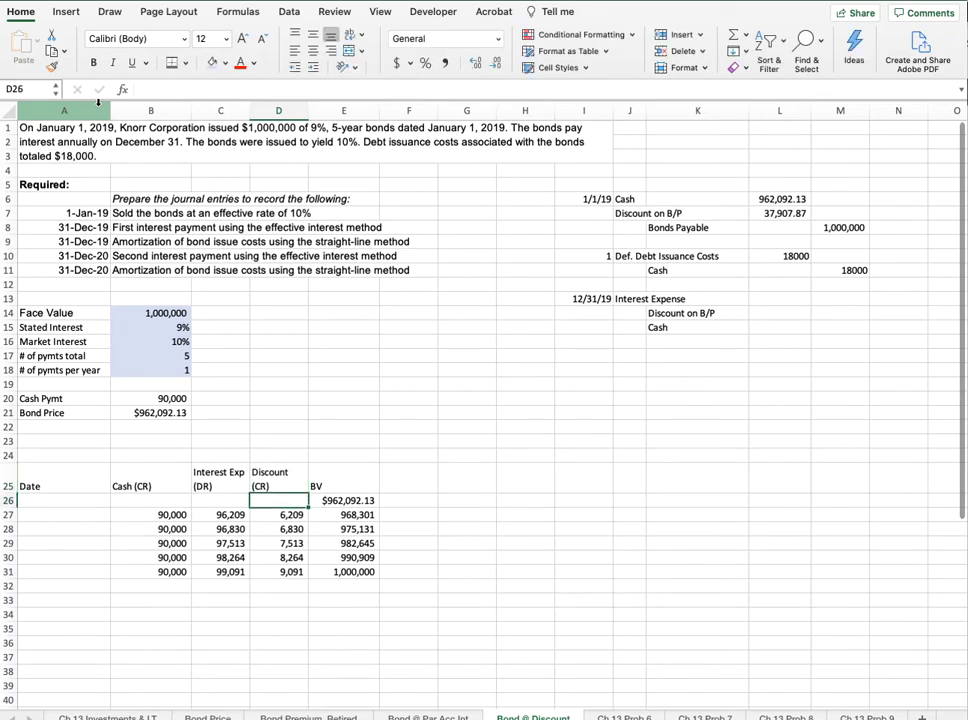
pyautogui.click(781, 303)
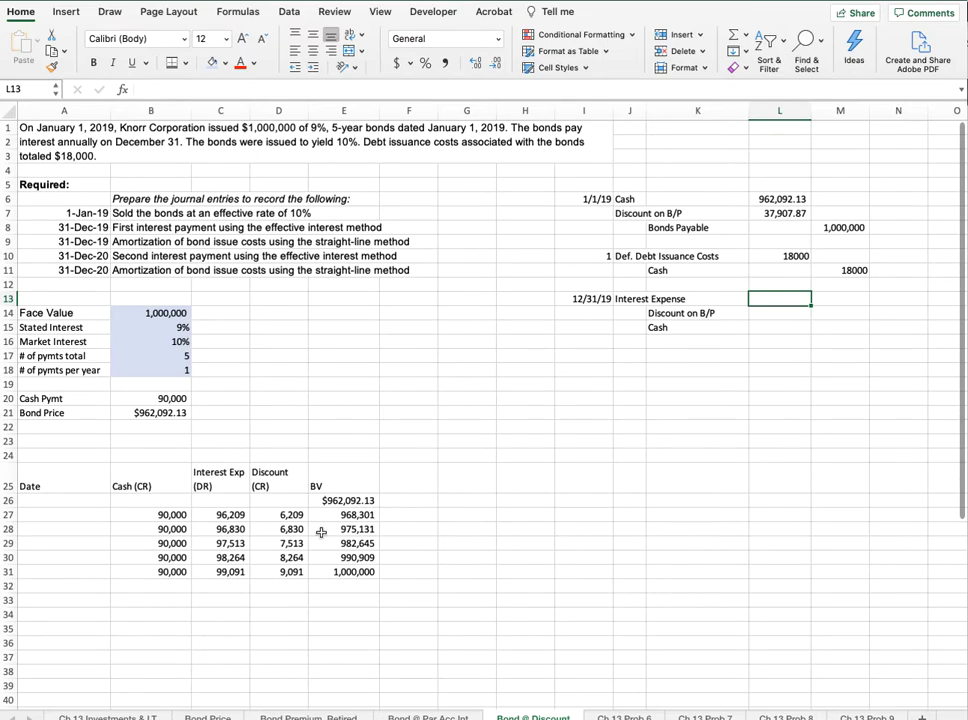
# Step: Link the 12/31/19 amounts to the schedule's first row: 96,209, 6,209 and 90,000
pyautogui.write('=')
pyautogui.click(243, 515)
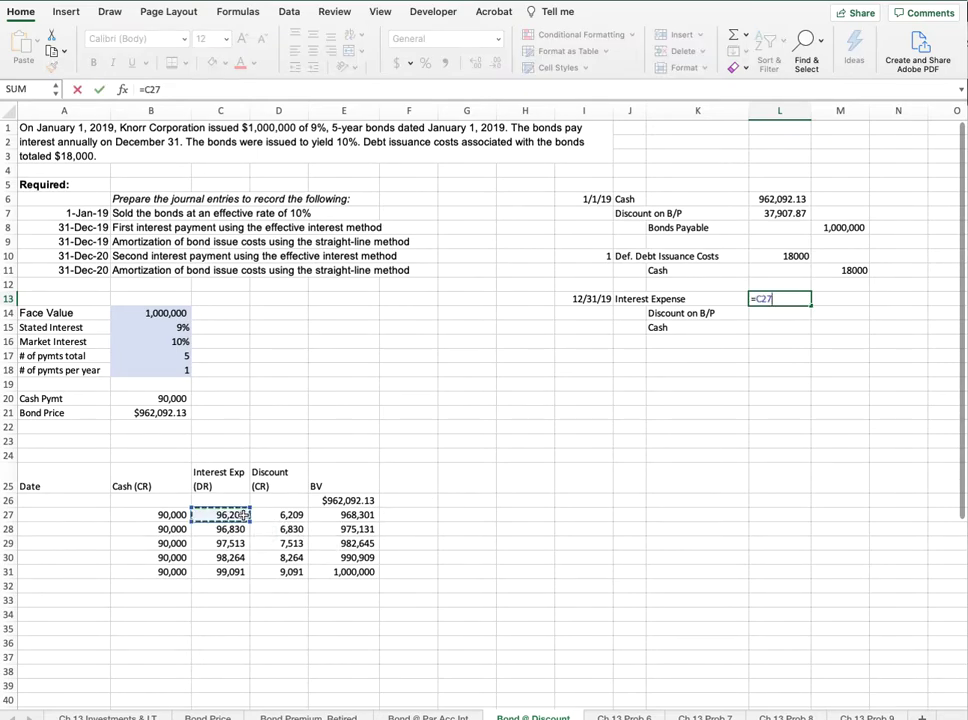
pyautogui.press('Return')
pyautogui.press('Tab')
pyautogui.write('=')
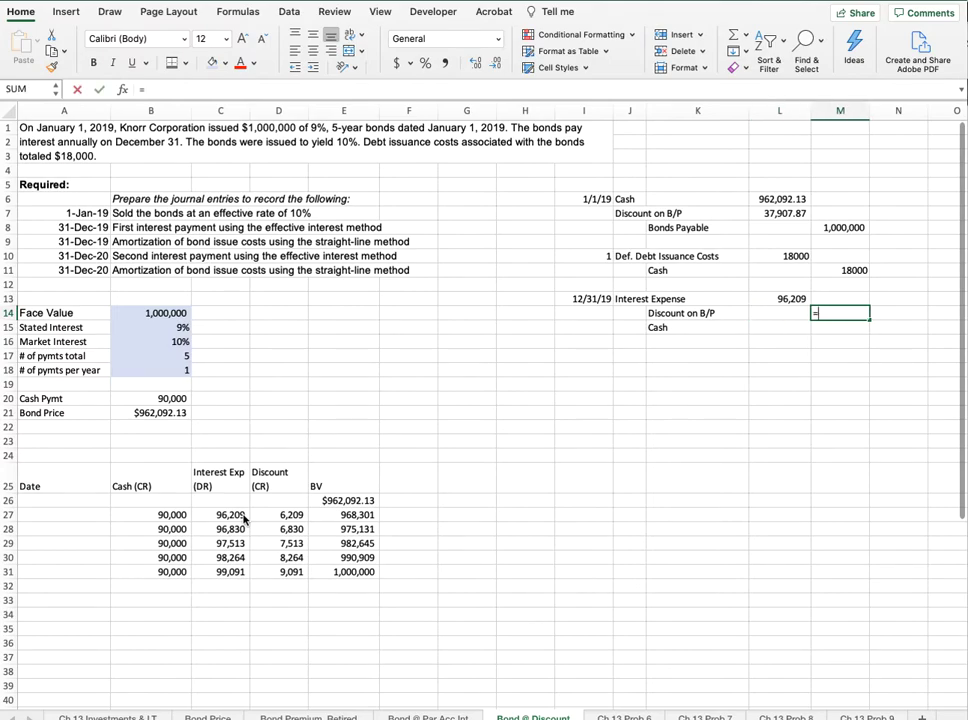
pyautogui.click(292, 515)
pyautogui.press('Return')
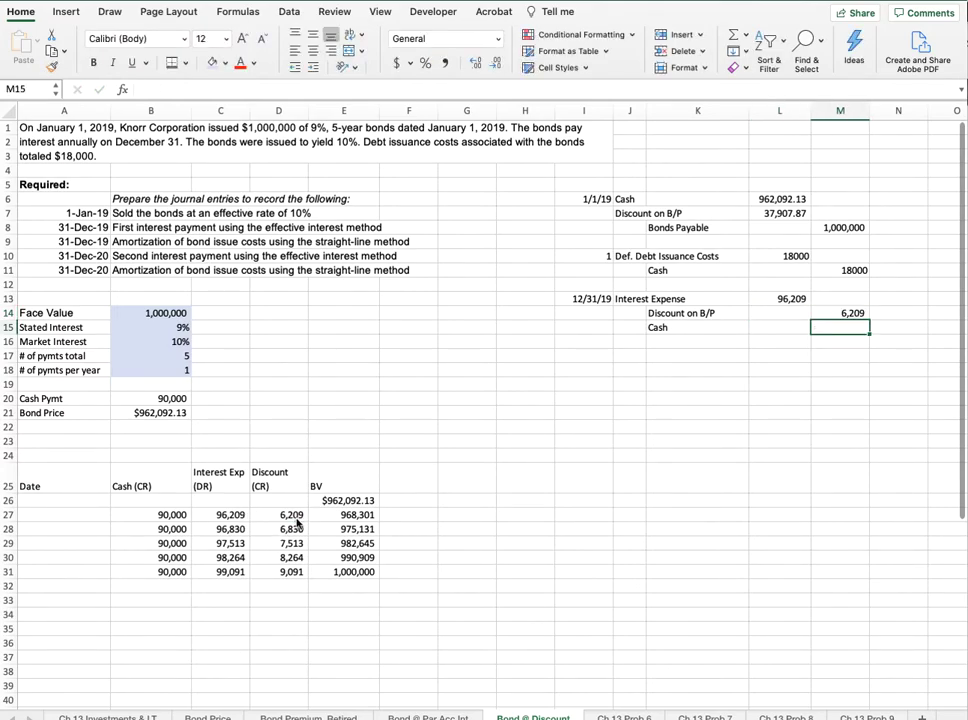
pyautogui.write('=')
pyautogui.click(170, 515)
pyautogui.press('Return')
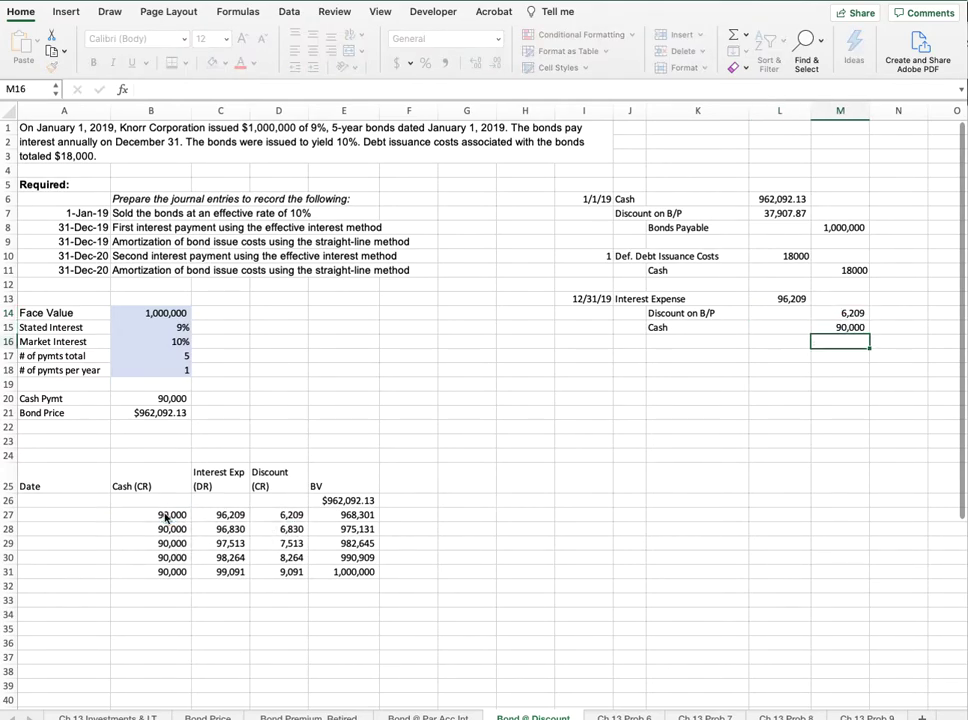
pyautogui.press('Down')
pyautogui.press('Left')
pyautogui.press('Left')
pyautogui.press('Left')
pyautogui.press('Left')
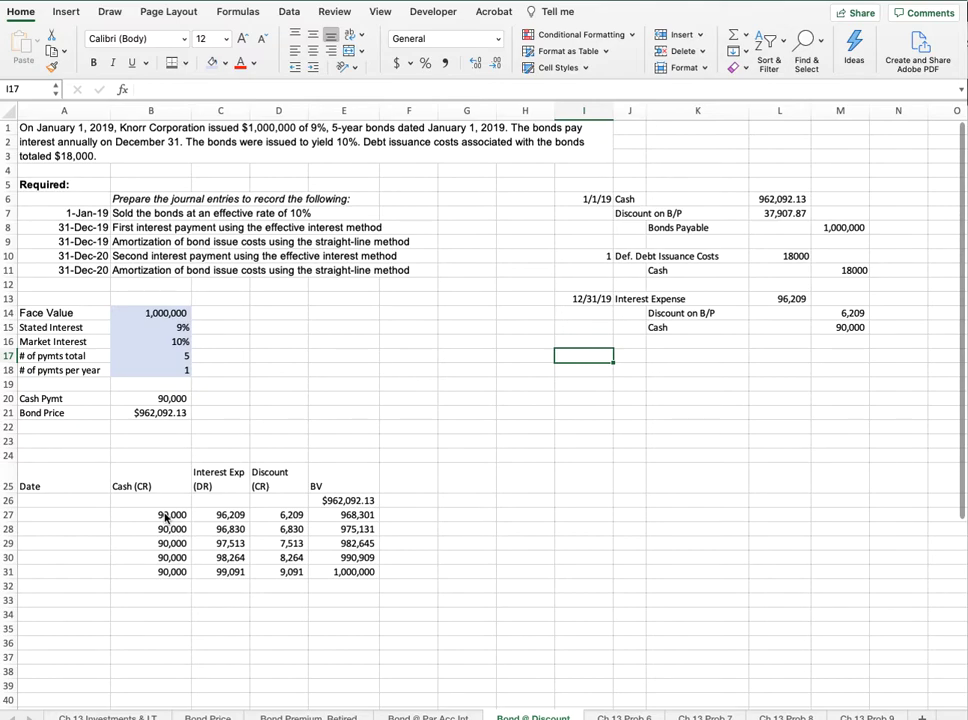
# Step: Date the entry 31 with an Interest Expense debit and a Def. Debt Issuance Costs credit line, linked to J10
pyautogui.write('31')
pyautogui.press('Tab')
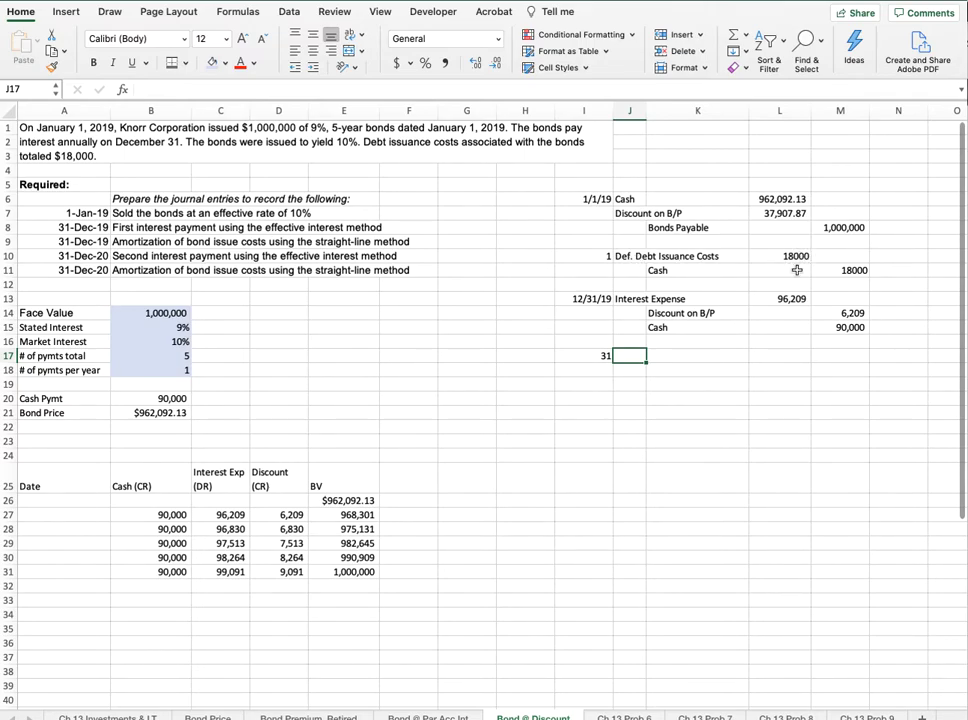
pyautogui.write('Interest E')
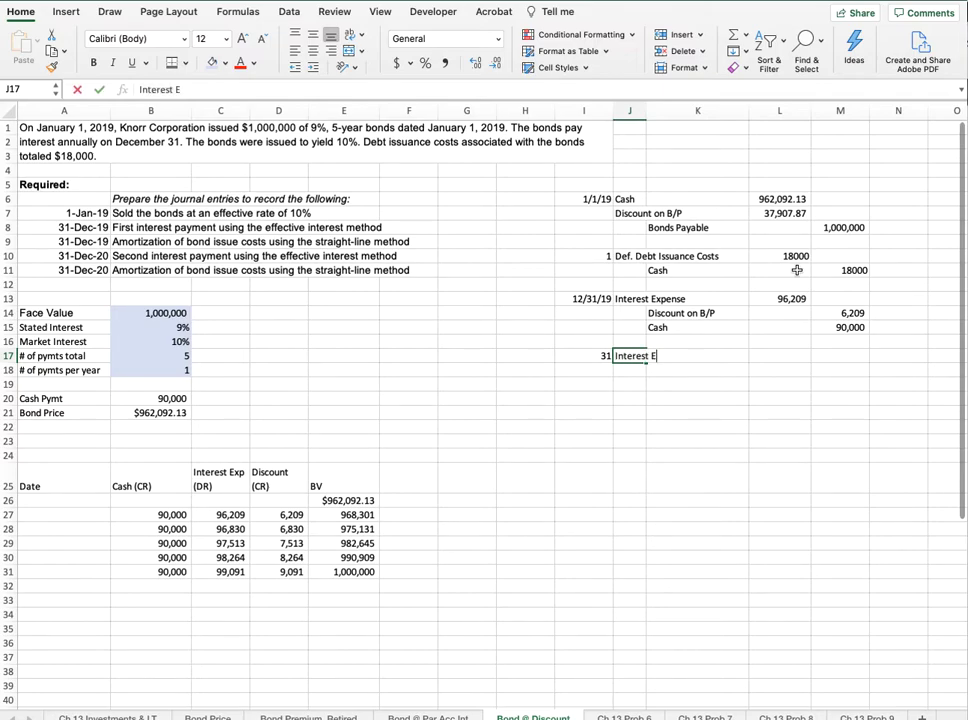
pyautogui.write('xpense')
pyautogui.press('Return')
pyautogui.press('Tab')
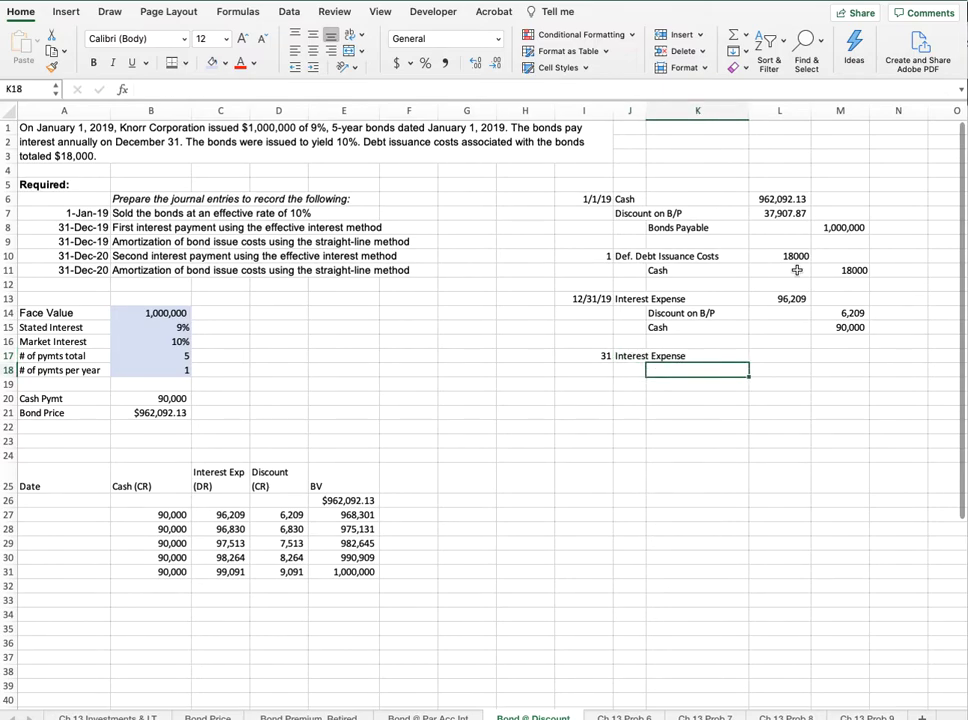
pyautogui.write('=')
pyautogui.click(630, 256)
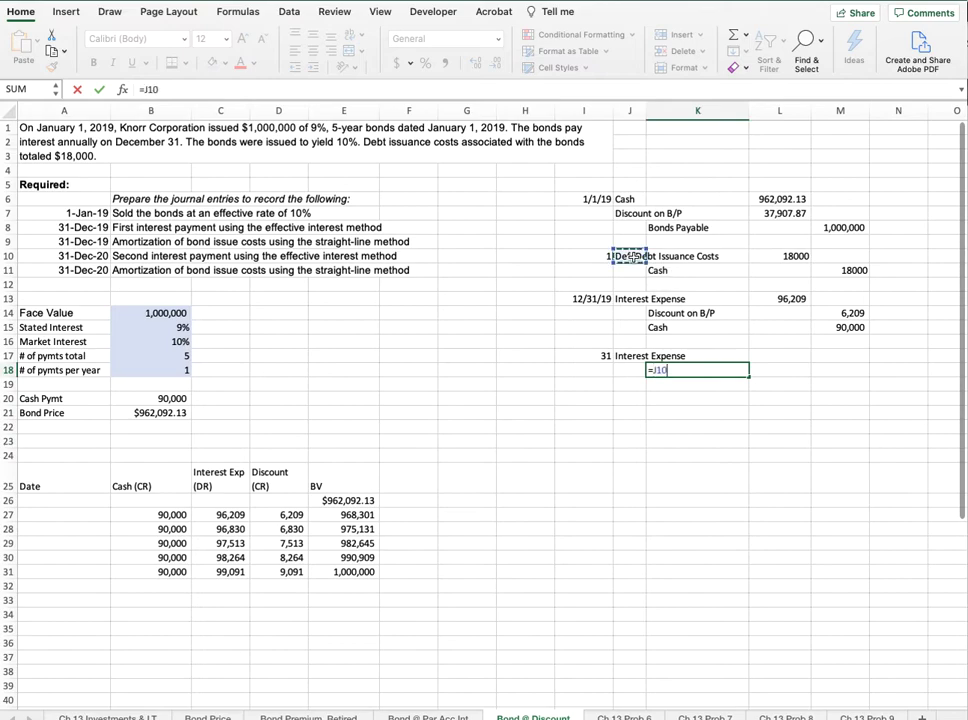
pyautogui.press('Return')
pyautogui.press('Up')
pyautogui.press('Up')
pyautogui.press('Right')
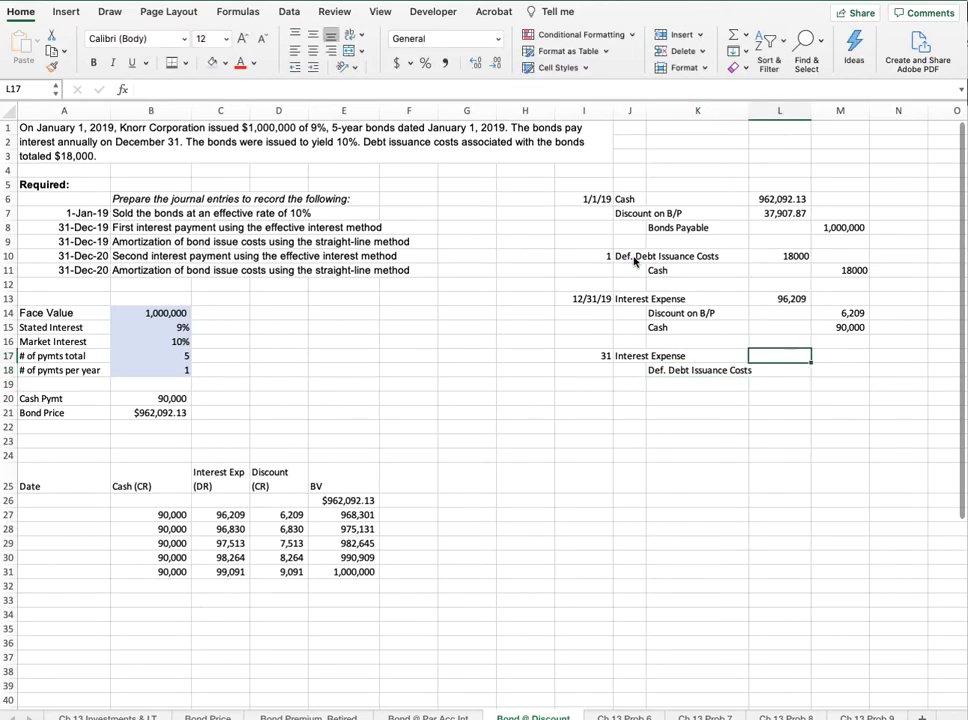
# Step: Widen column K and enter 3600 (=L10/5) as both the debit and the credit amount
pyautogui.moveTo(748, 111); pyautogui.dragTo(768, 111)
pyautogui.write('=18')
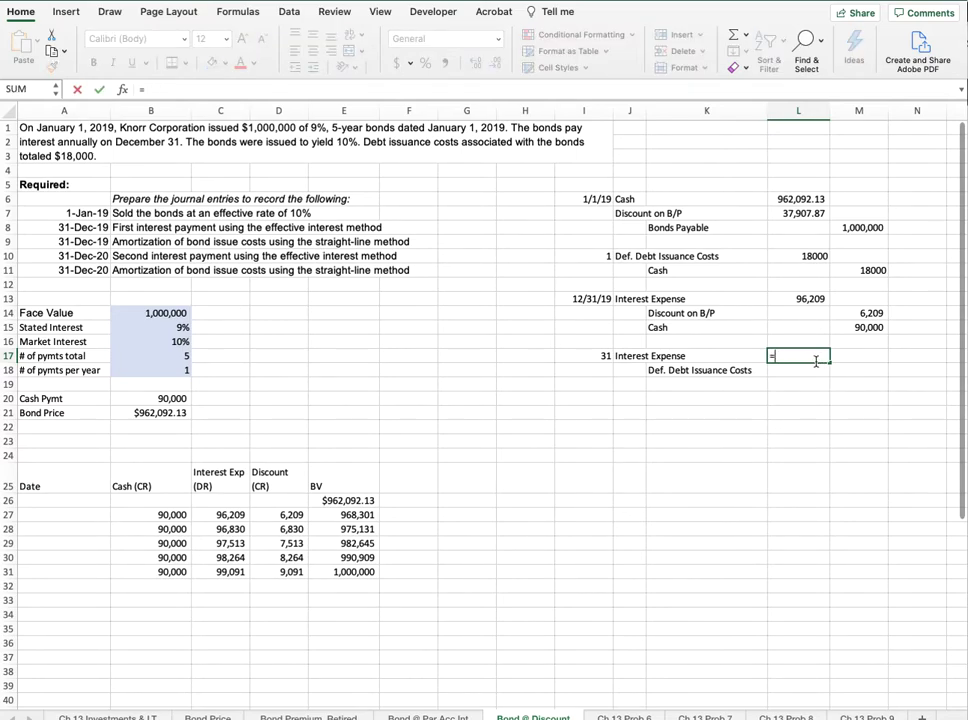
pyautogui.click(814, 256)
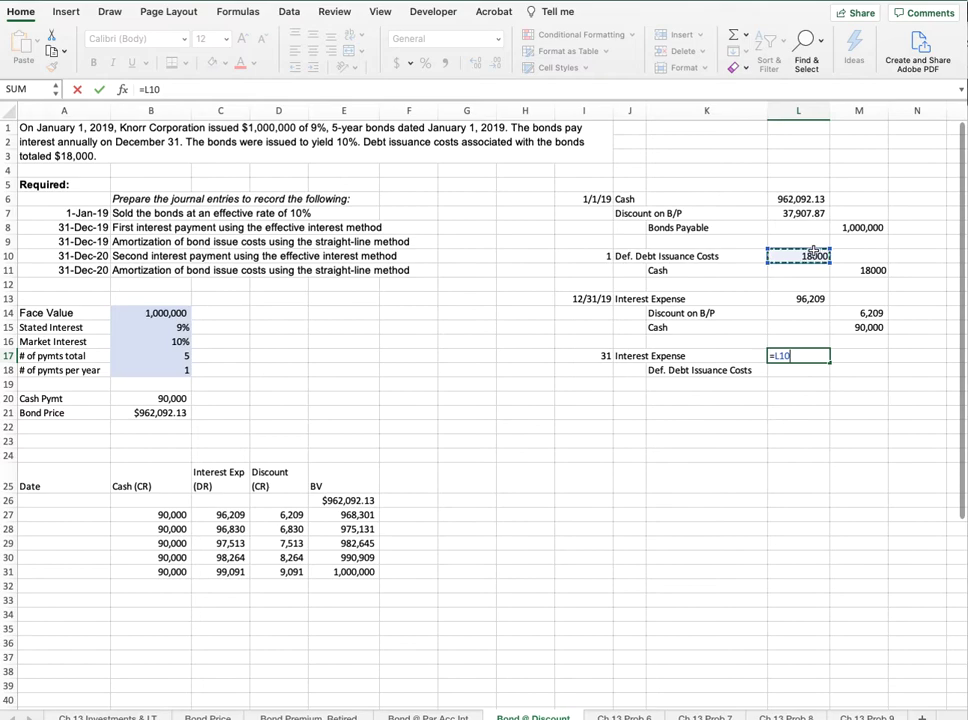
pyautogui.write('/5')
pyautogui.press('Return')
pyautogui.press('Right')
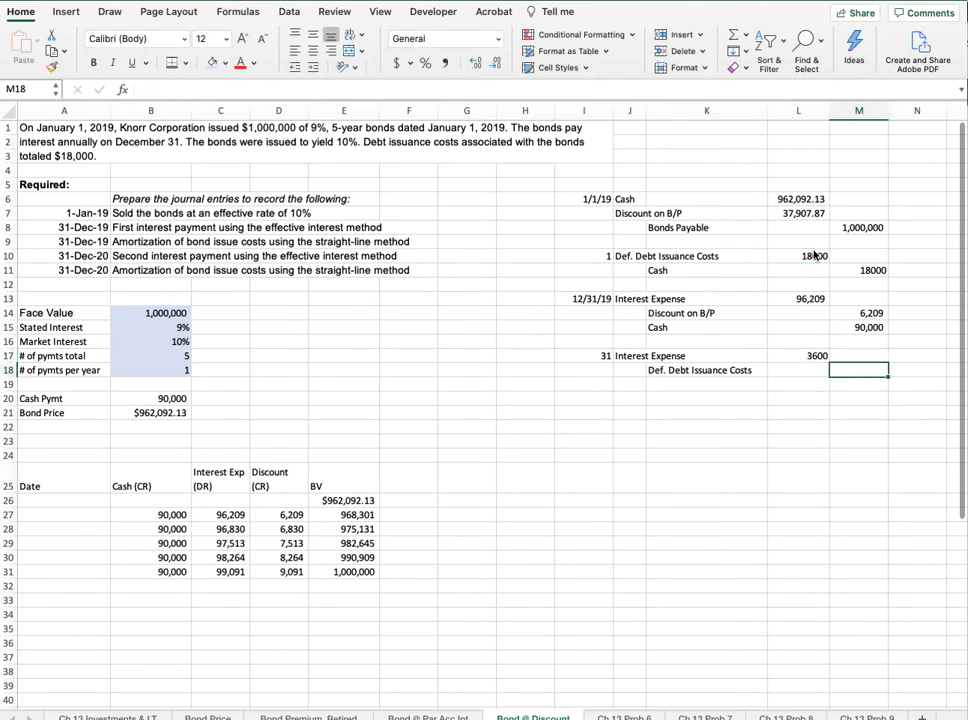
pyautogui.write('=')
pyautogui.press('Up')
pyautogui.press('Left')
pyautogui.press('Return')
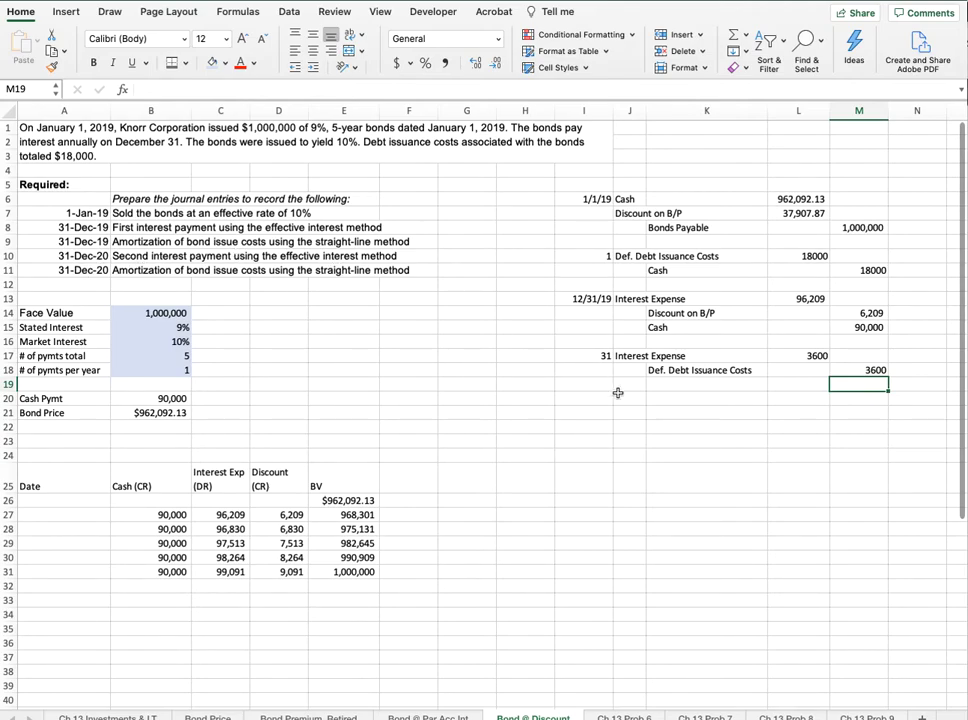
# Step: Copy the interest entry's account lines to row 20, relink Discount on B/P, and date it 12/31/20
pyautogui.moveTo(636, 297); pyautogui.dragTo(679, 324)
pyautogui.press('super+c')
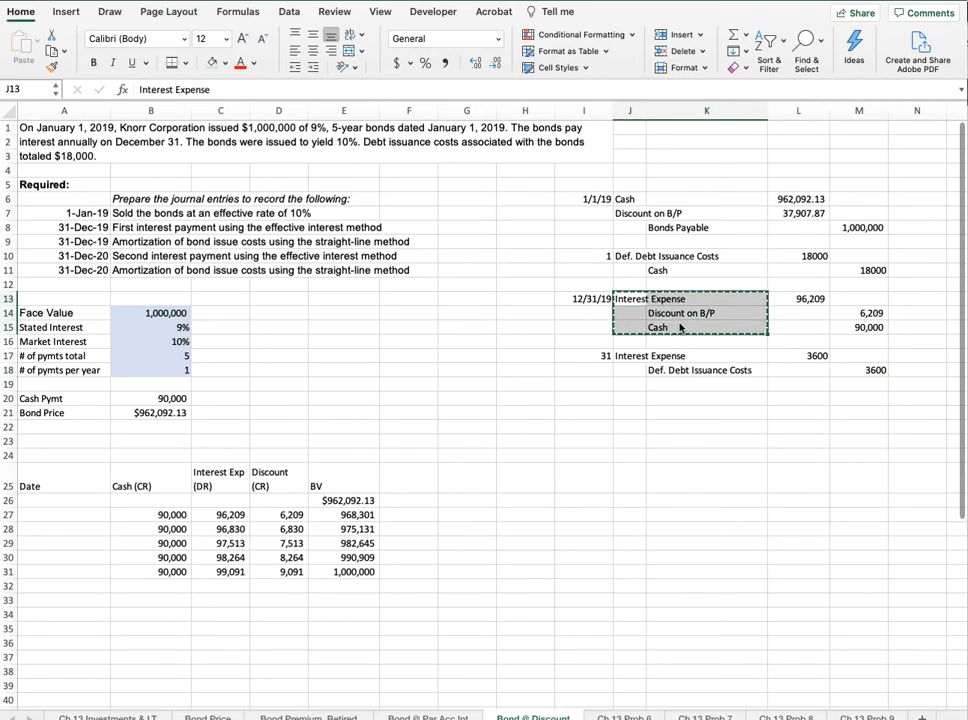
pyautogui.click(635, 398)
pyautogui.press('super+v')
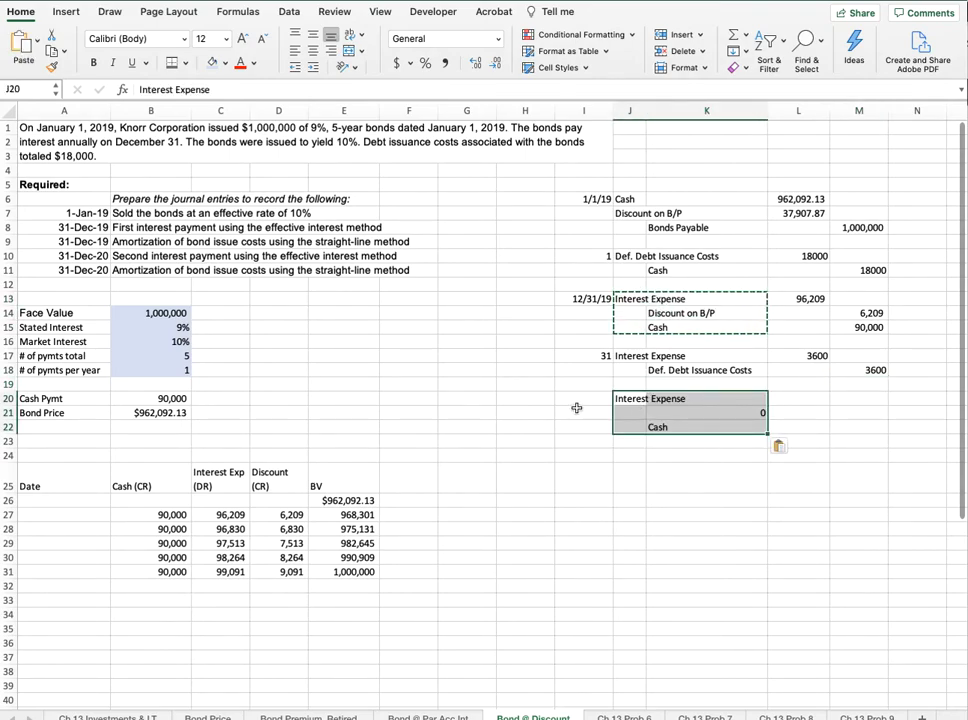
pyautogui.click(704, 414)
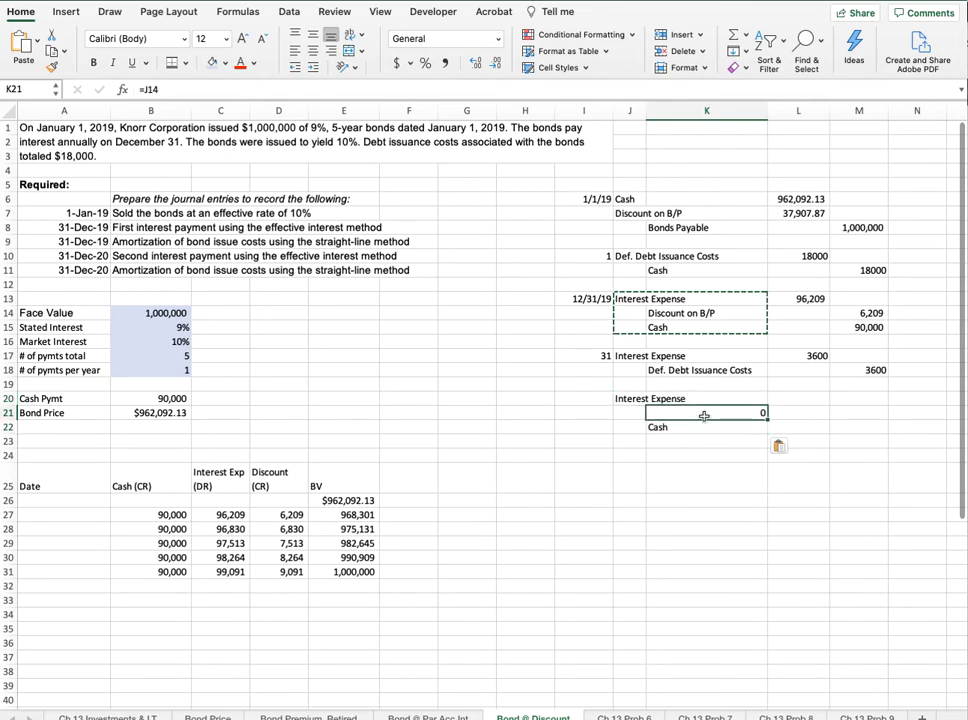
pyautogui.write('=')
pyautogui.click(691, 313)
pyautogui.press('Return')
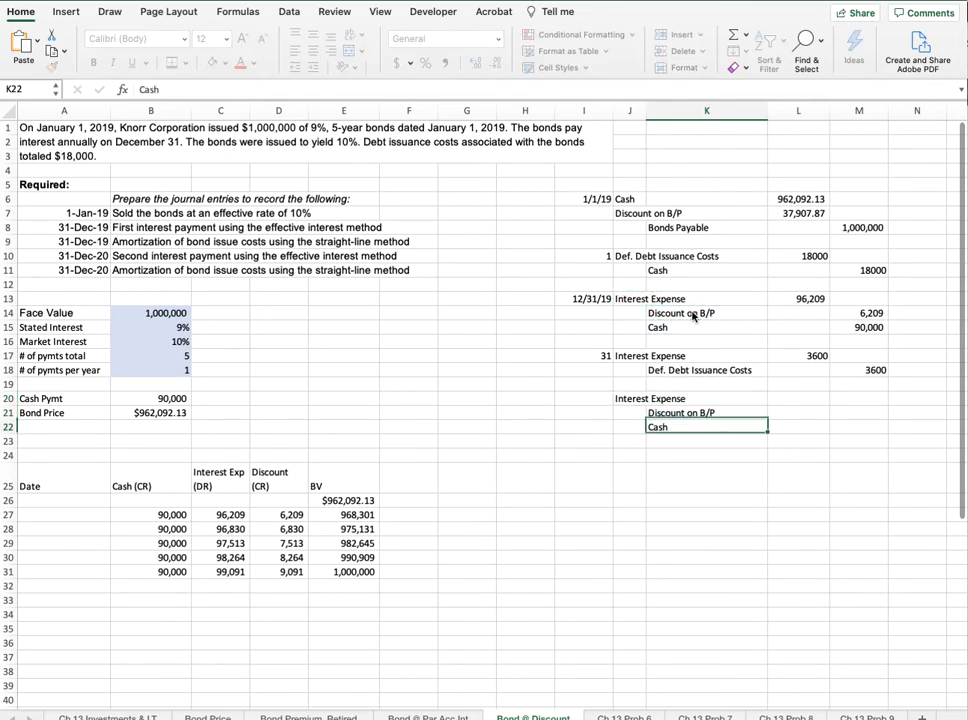
pyautogui.click(603, 397)
pyautogui.write('12')
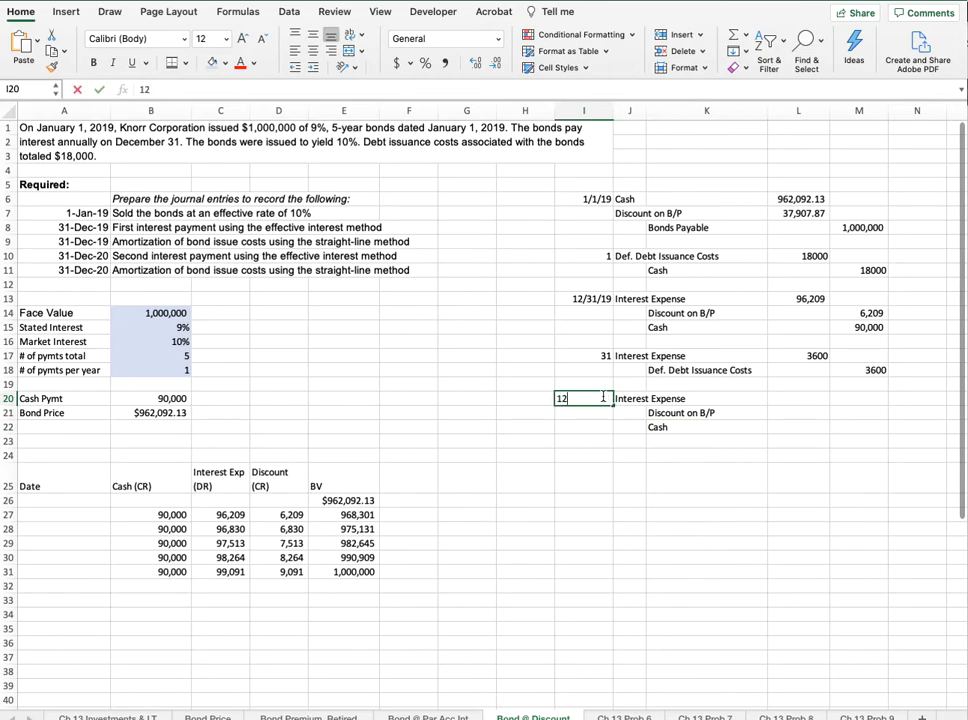
pyautogui.write('/31/20')
pyautogui.press('Tab')
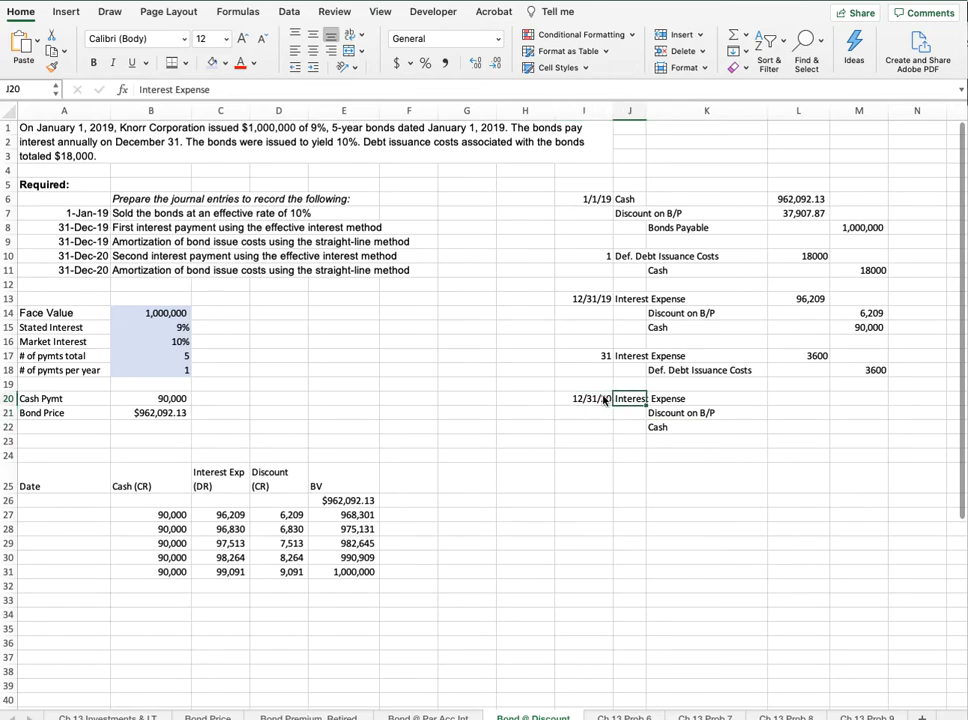
pyautogui.press('Tab')
pyautogui.press('Tab')
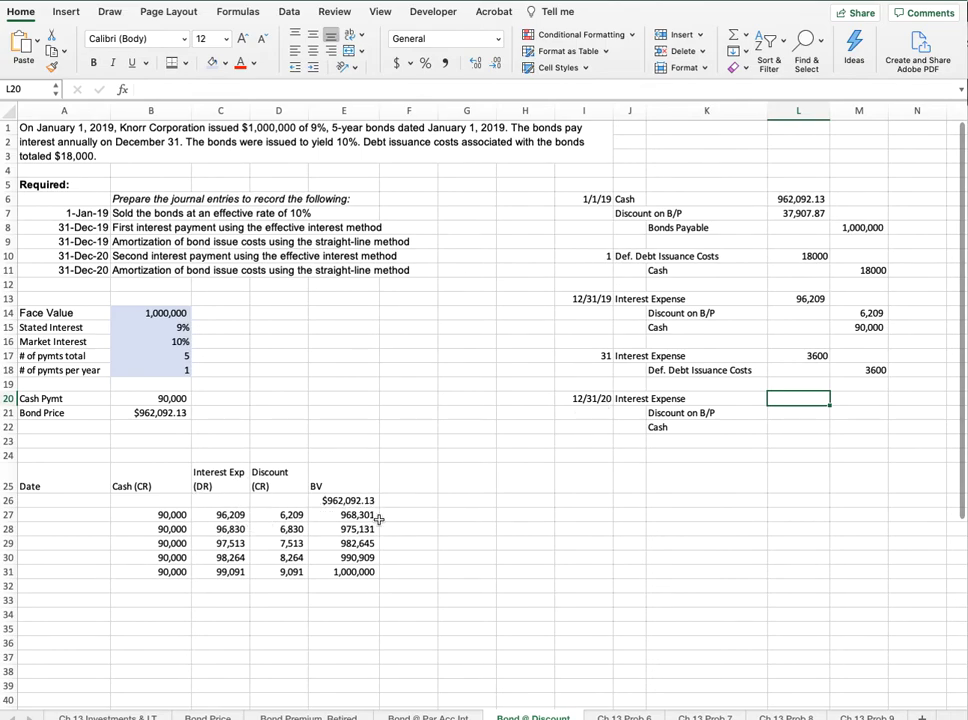
# Step: Link the amounts to the schedule's second row: 96,830, 6,830 and 90,000
pyautogui.write('=')
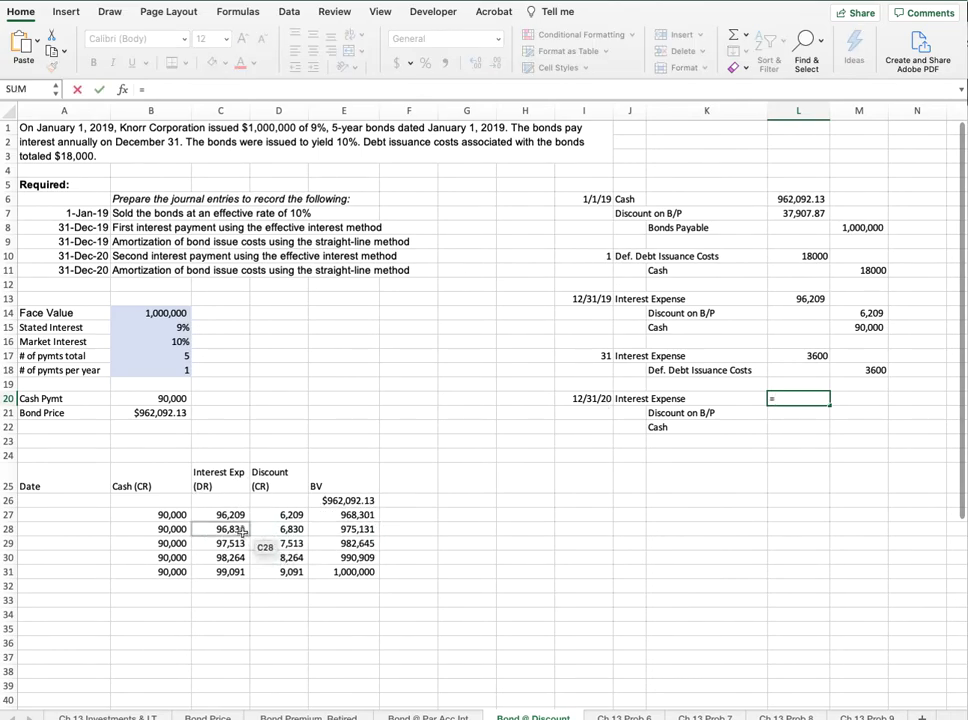
pyautogui.click(233, 529)
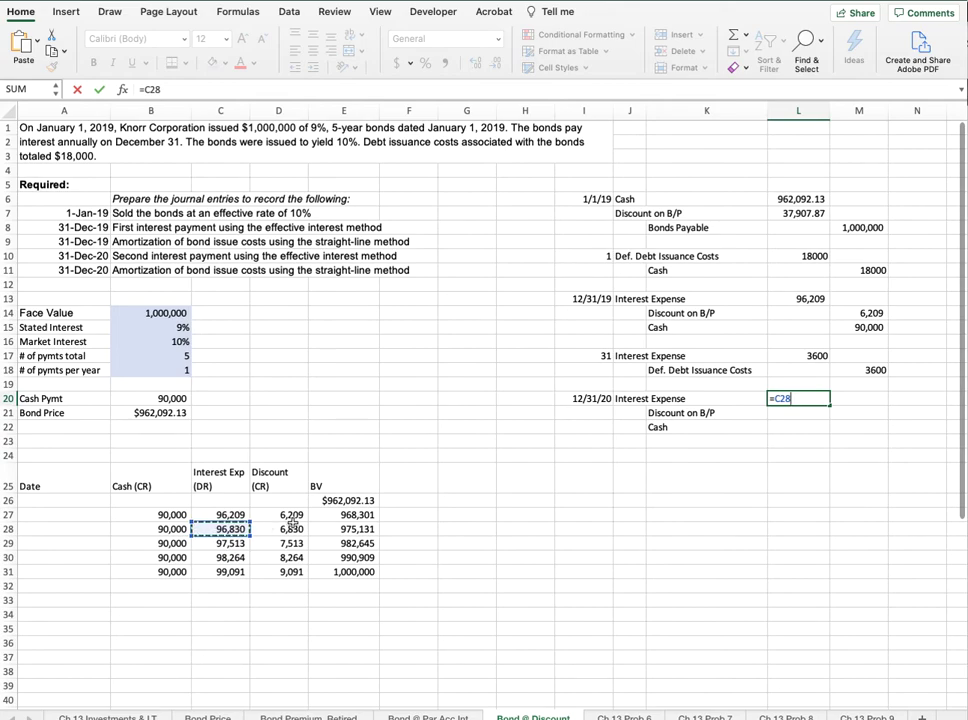
pyautogui.press('Return')
pyautogui.press('Right')
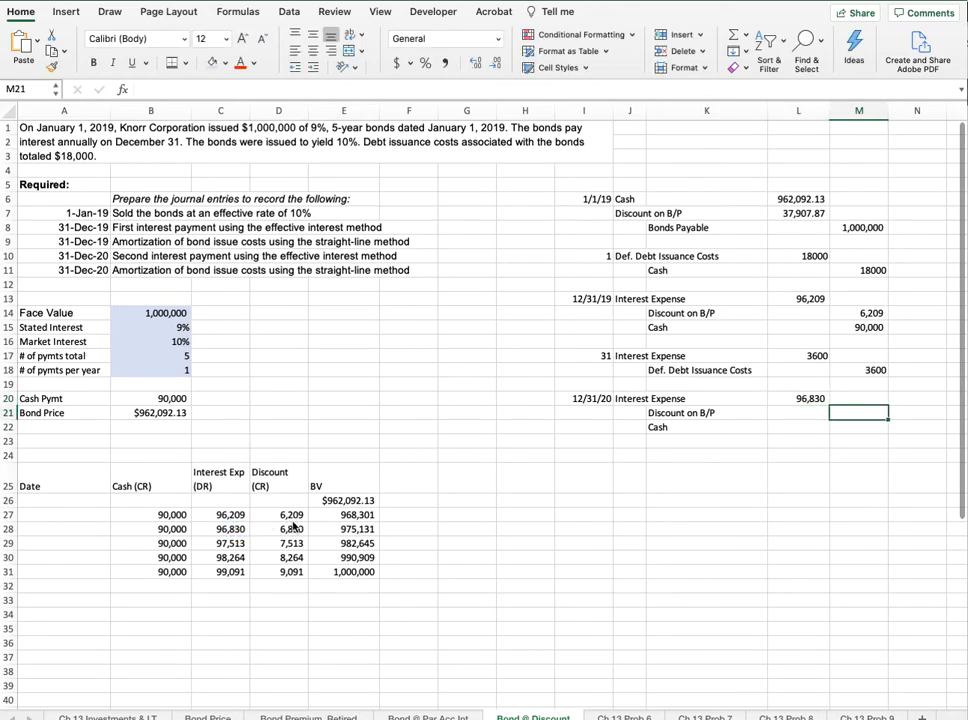
pyautogui.write('=')
pyautogui.click(292, 531)
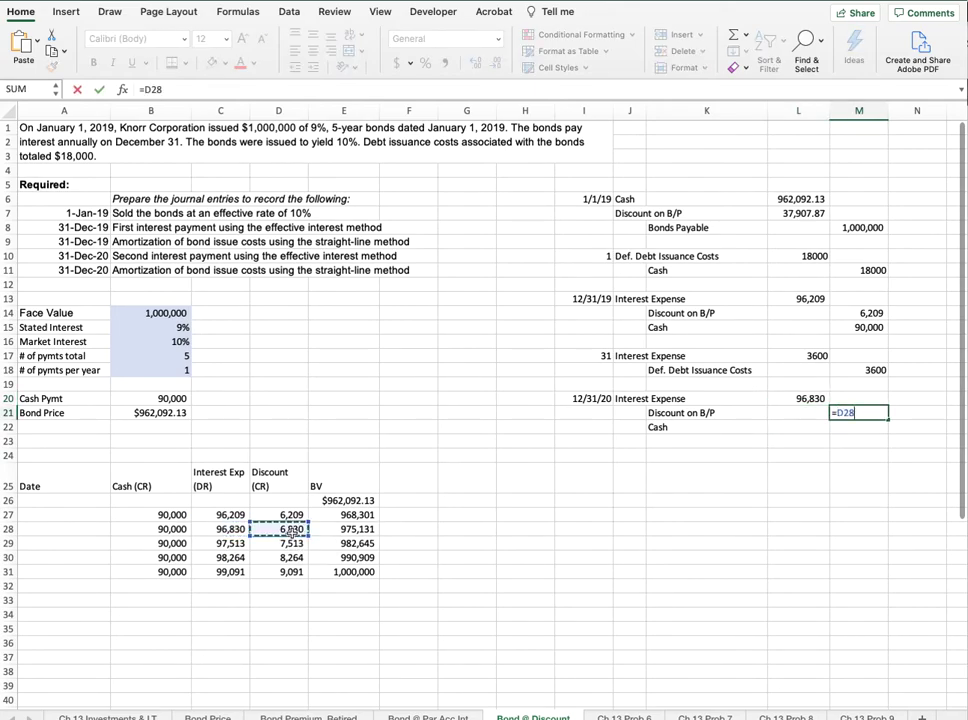
pyautogui.press('Return')
pyautogui.write('=')
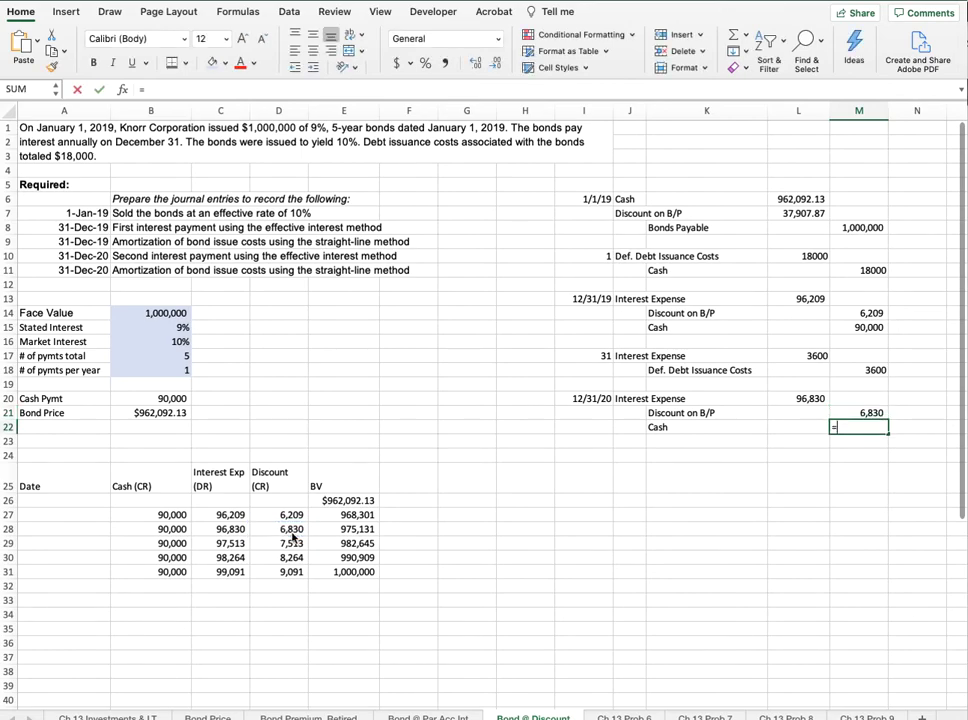
pyautogui.click(172, 529)
pyautogui.press('Return')
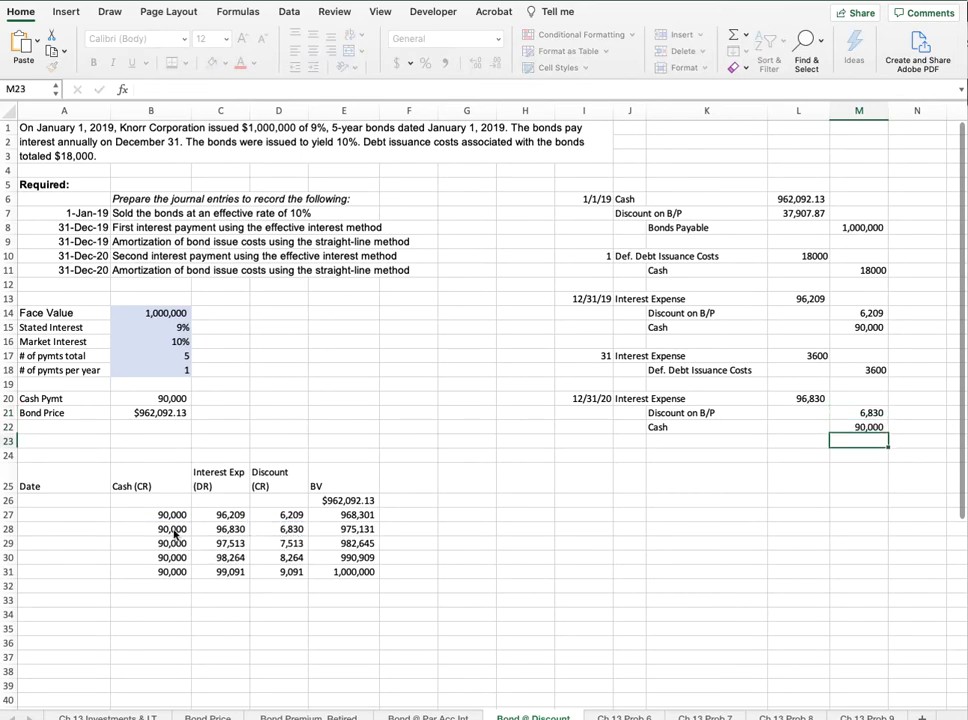
pyautogui.press('Return')
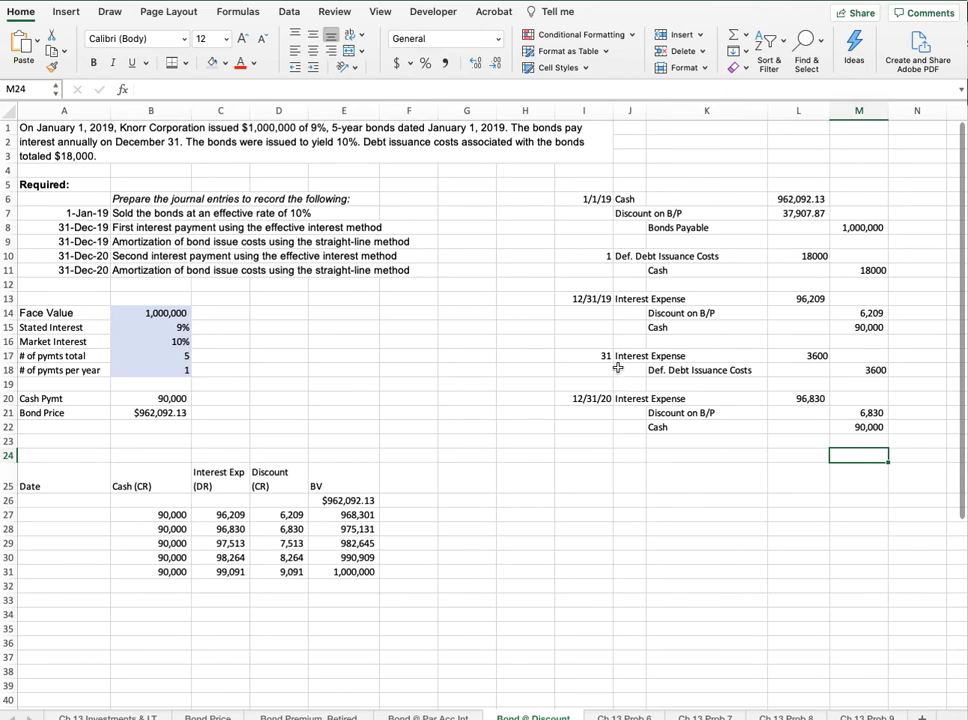
# Step: Copy the 12/31 issuance-cost amortization entry down to row 24
pyautogui.moveTo(607, 356); pyautogui.dragTo(842, 367)
pyautogui.press('cmd+c')
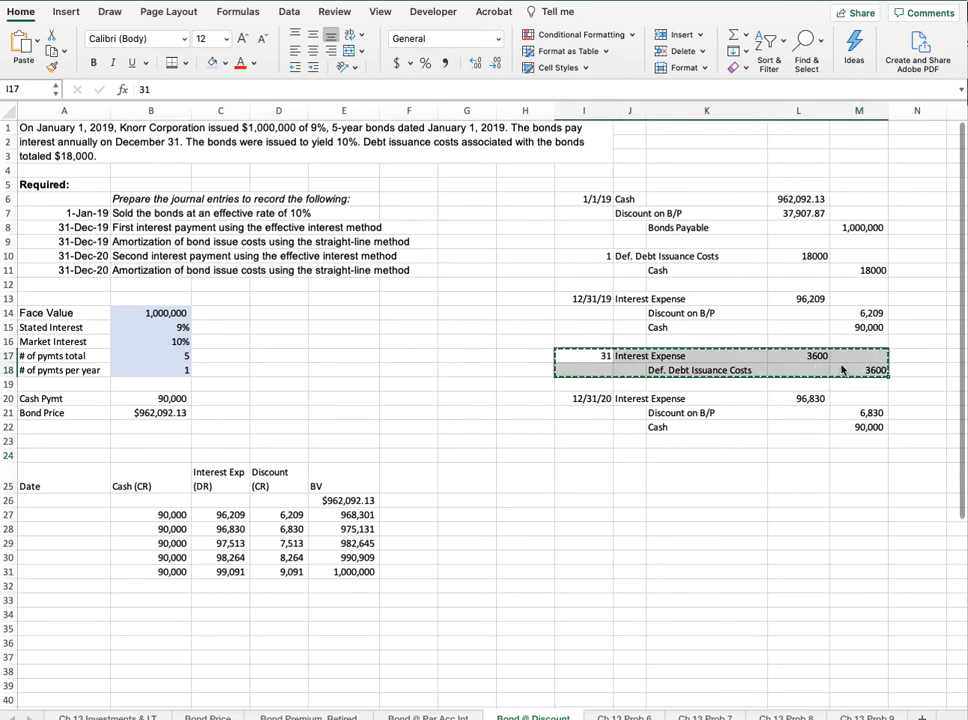
pyautogui.click(597, 451)
pyautogui.press('super+v')
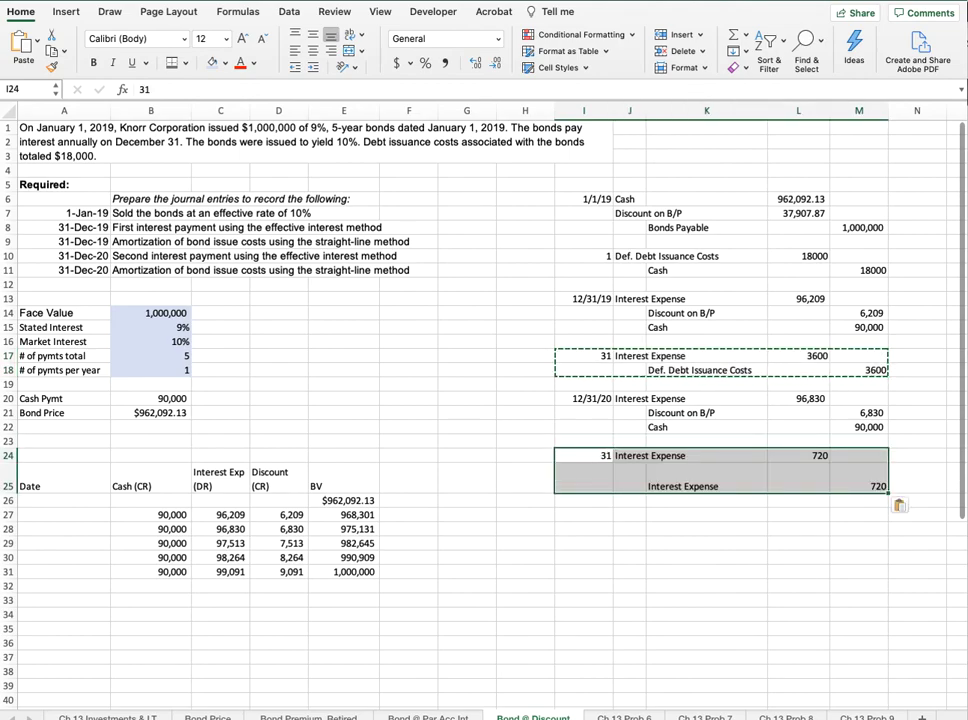
# Step: Set the new entry's debit amount to =L10/5, giving 3600
pyautogui.click(798, 457)
pyautogui.write('=')
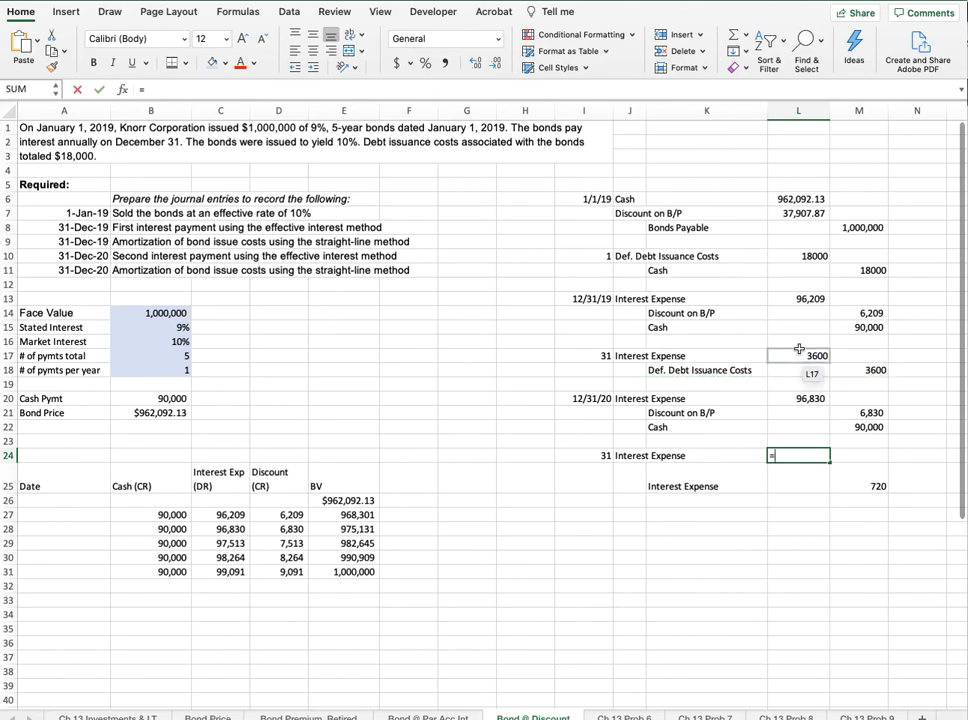
pyautogui.click(802, 256)
pyautogui.write('/')
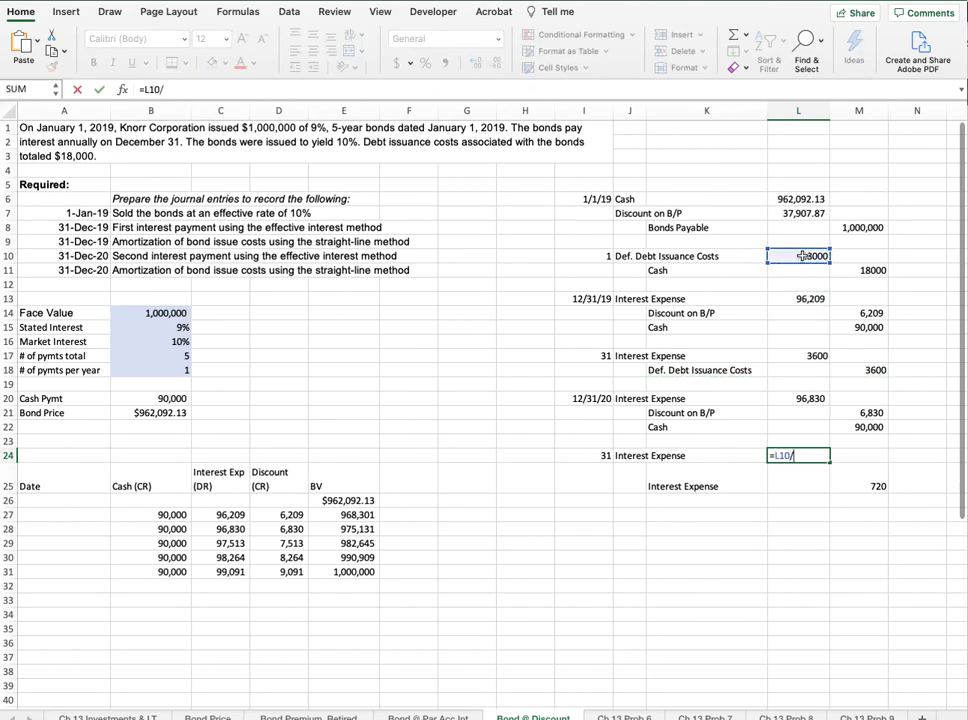
pyautogui.write('5')
pyautogui.press('Return')
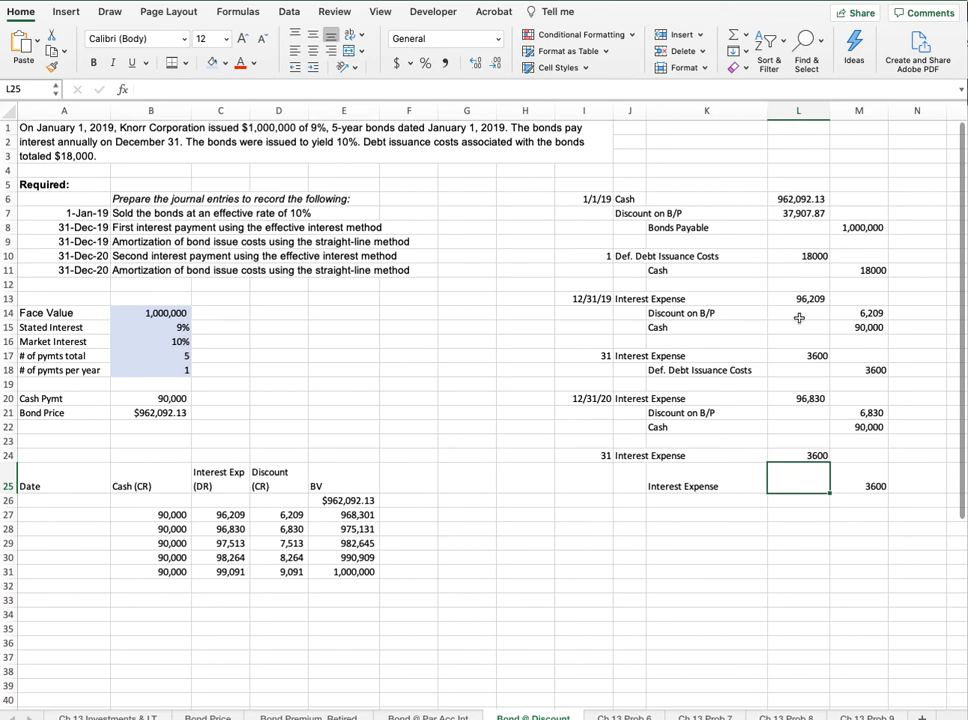